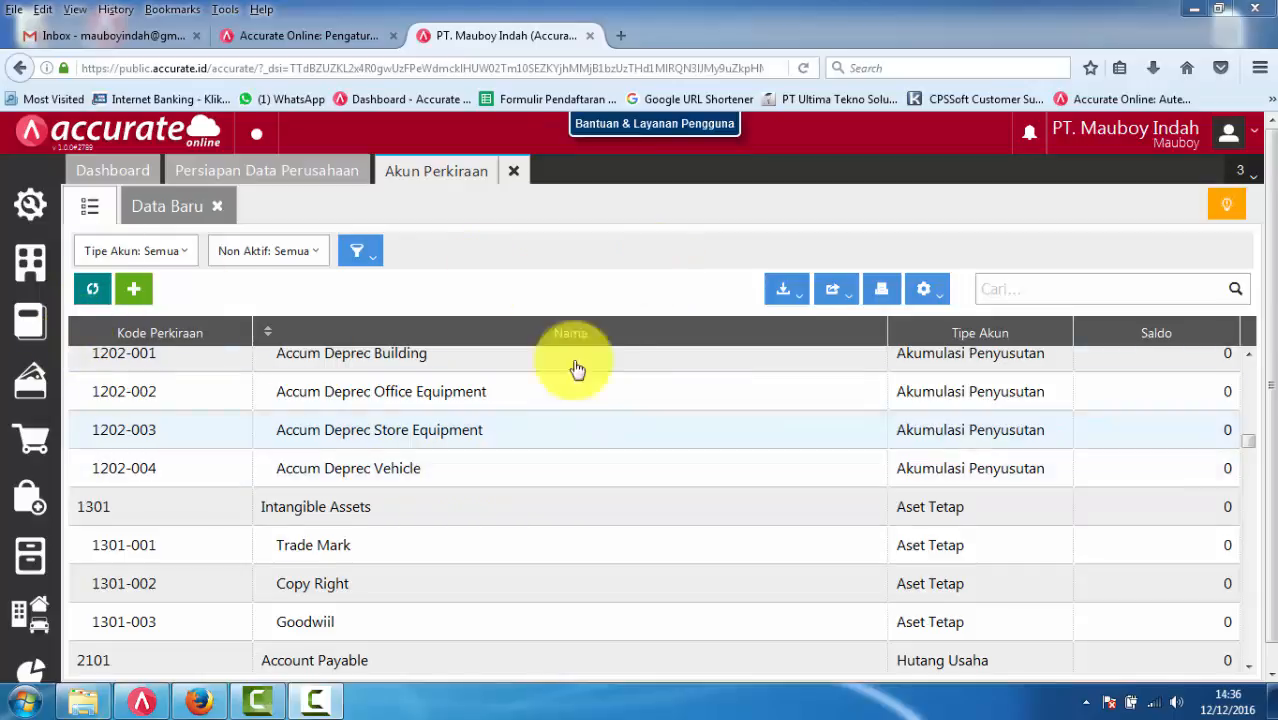
- Open the Akun Perkiraan section of the company preferences
{"action": "left_click", "coordinate": [28, 207]}
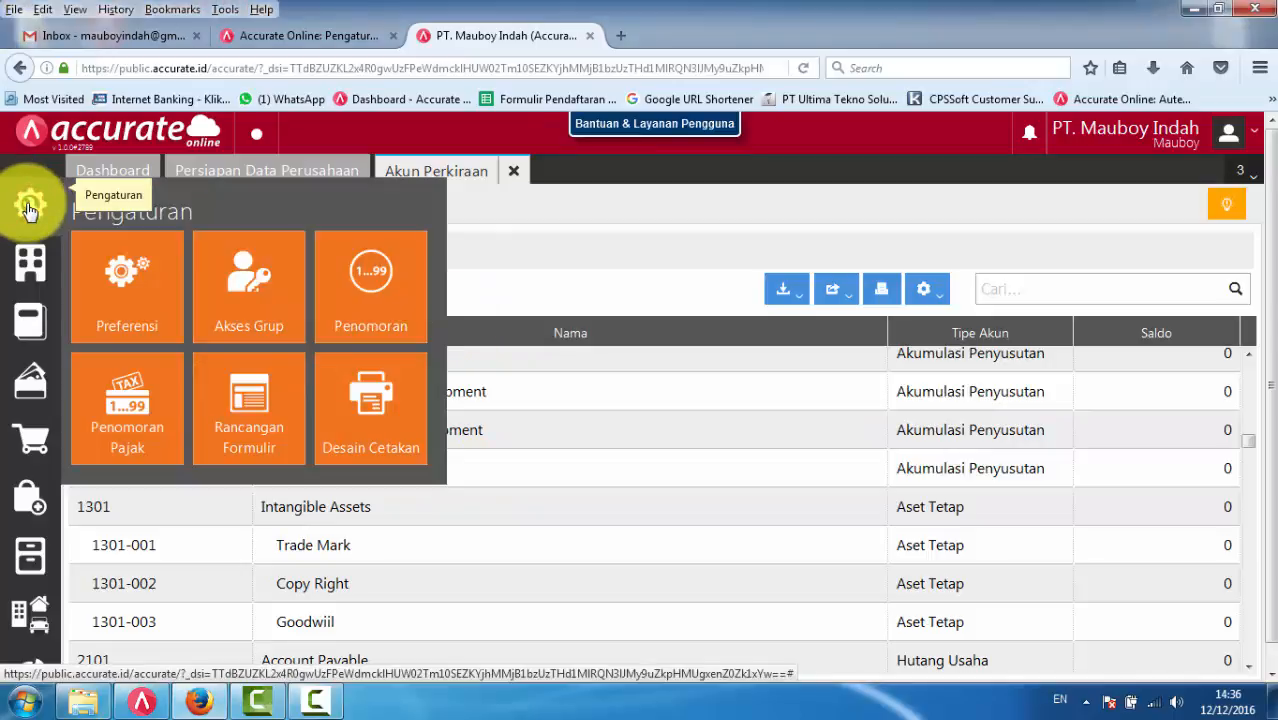
{"action": "left_click", "coordinate": [124, 294]}
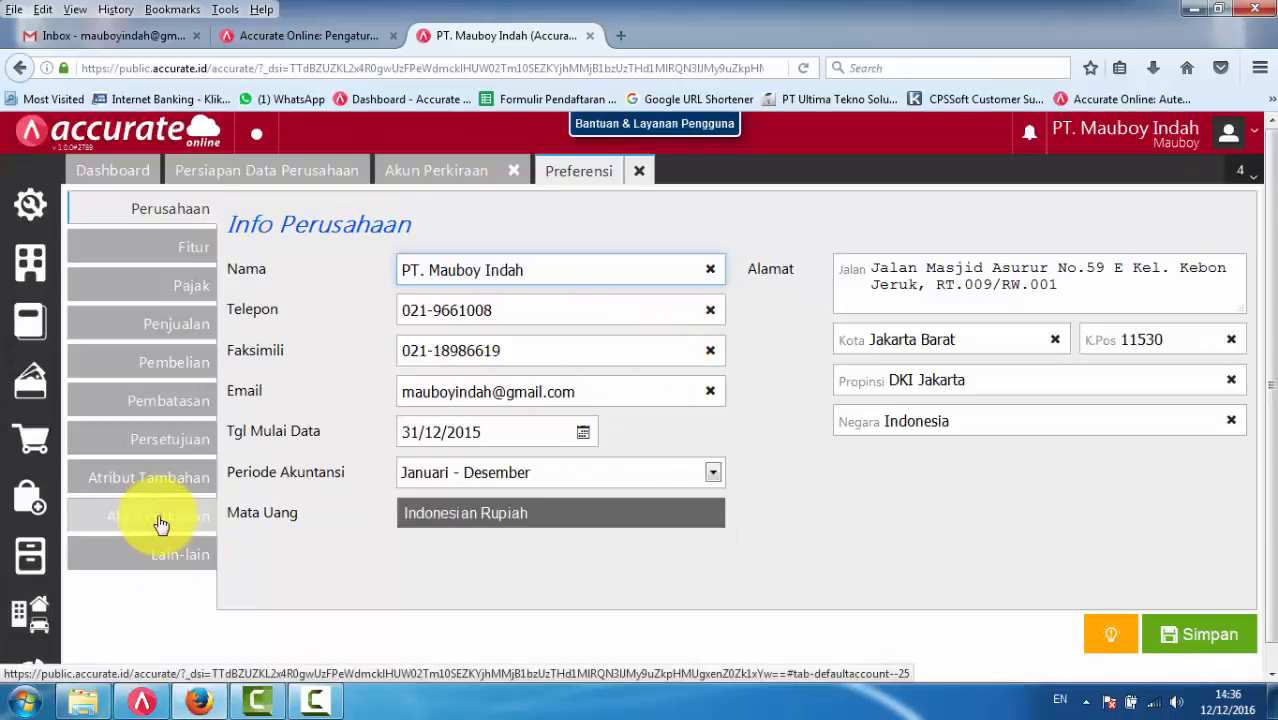
{"action": "left_click", "coordinate": [160, 520]}
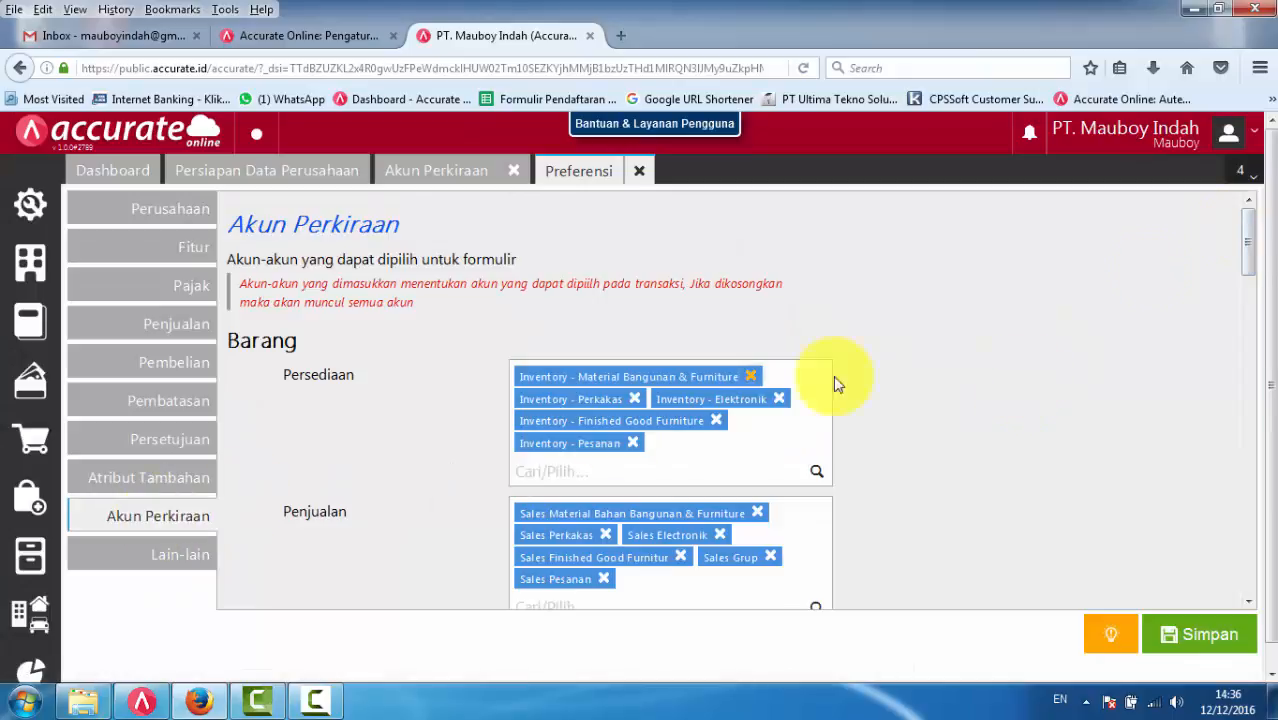
- Replace the Laba Ditahan account under Neraca with Retained Earning
{"action": "scroll", "coordinate": [423, 412], "scroll_direction": "down", "scroll_amount": 2}
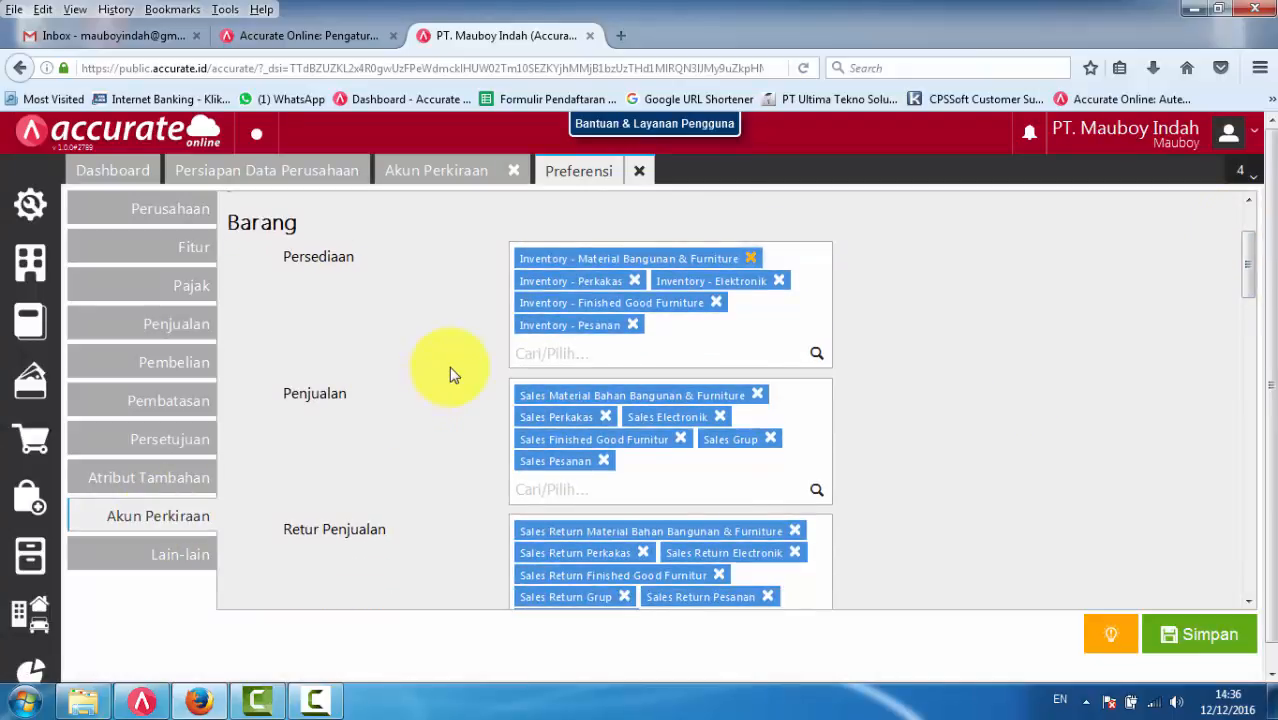
{"action": "scroll", "coordinate": [450, 340], "scroll_direction": "down", "scroll_amount": 10}
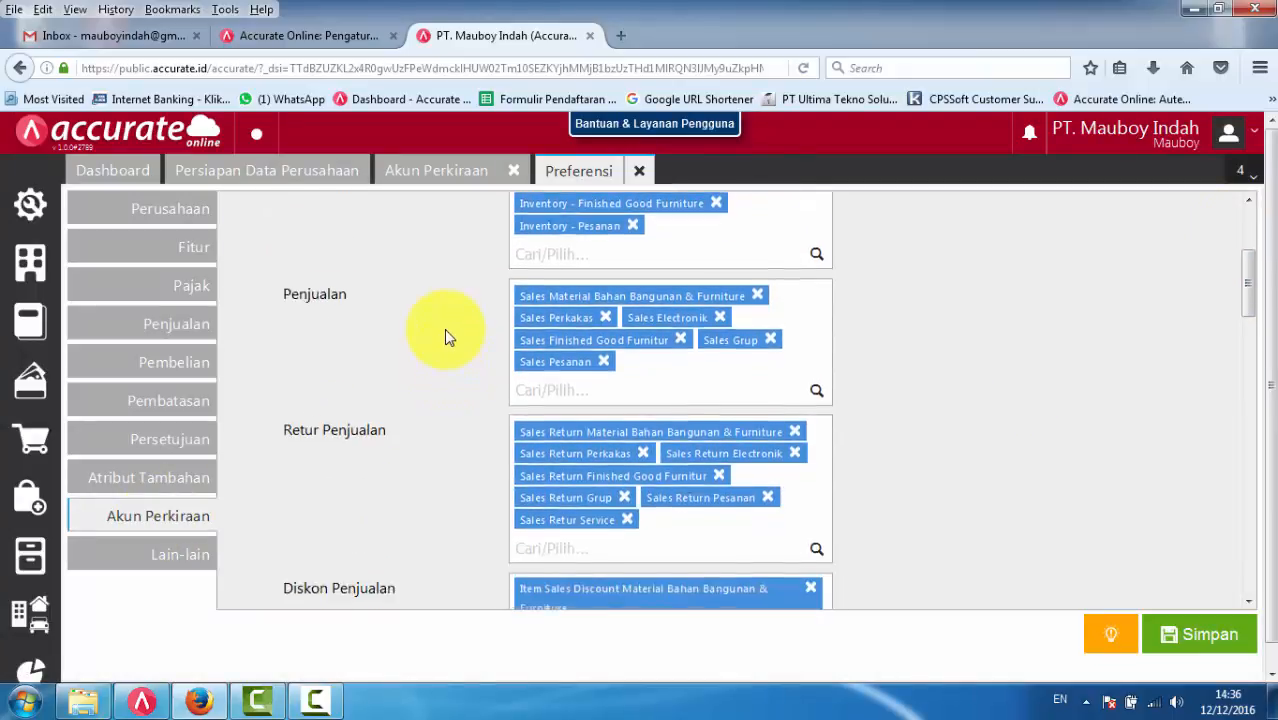
{"action": "scroll", "coordinate": [446, 334], "scroll_direction": "down", "scroll_amount": 8}
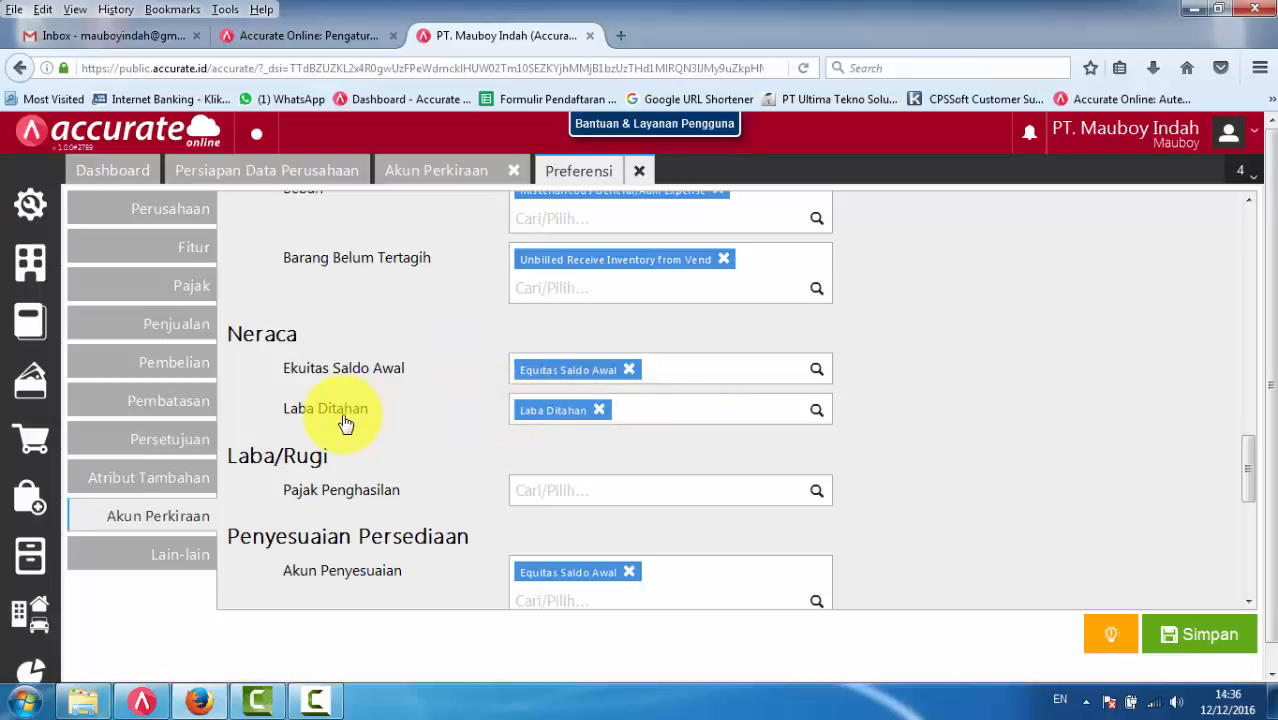
{"action": "left_click", "coordinate": [600, 411]}
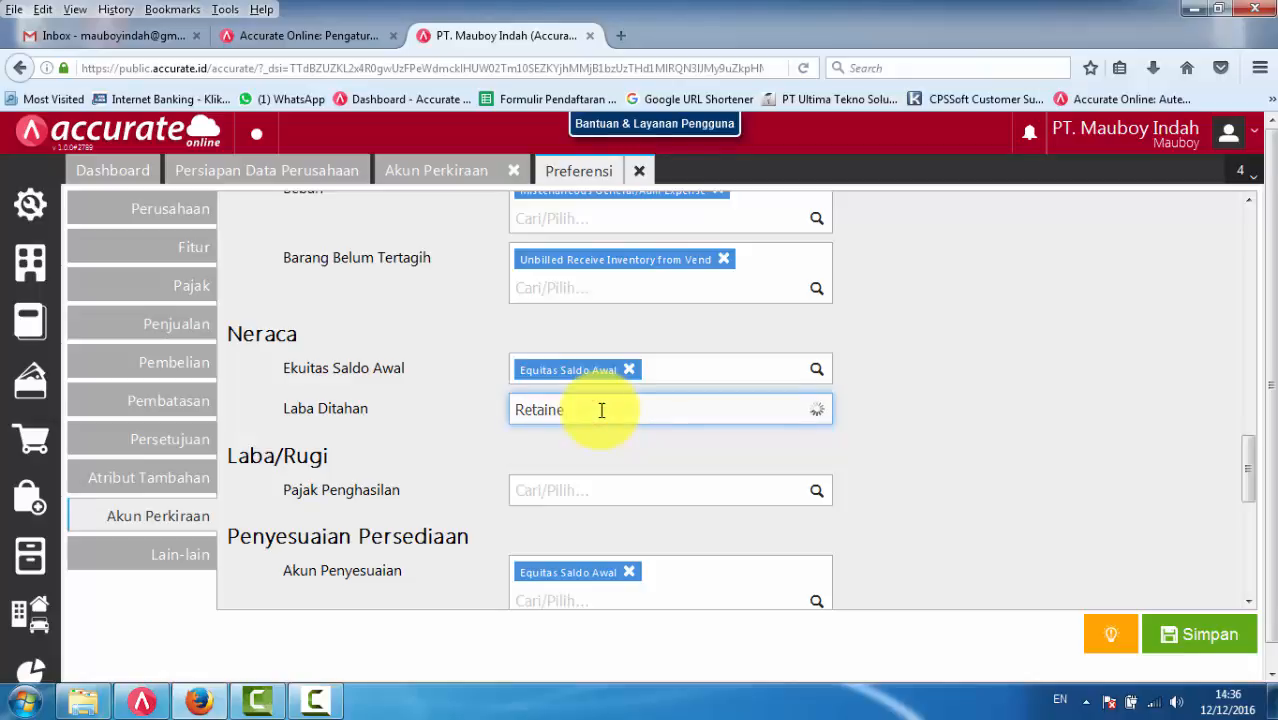
{"action": "left_click", "coordinate": [614, 470]}
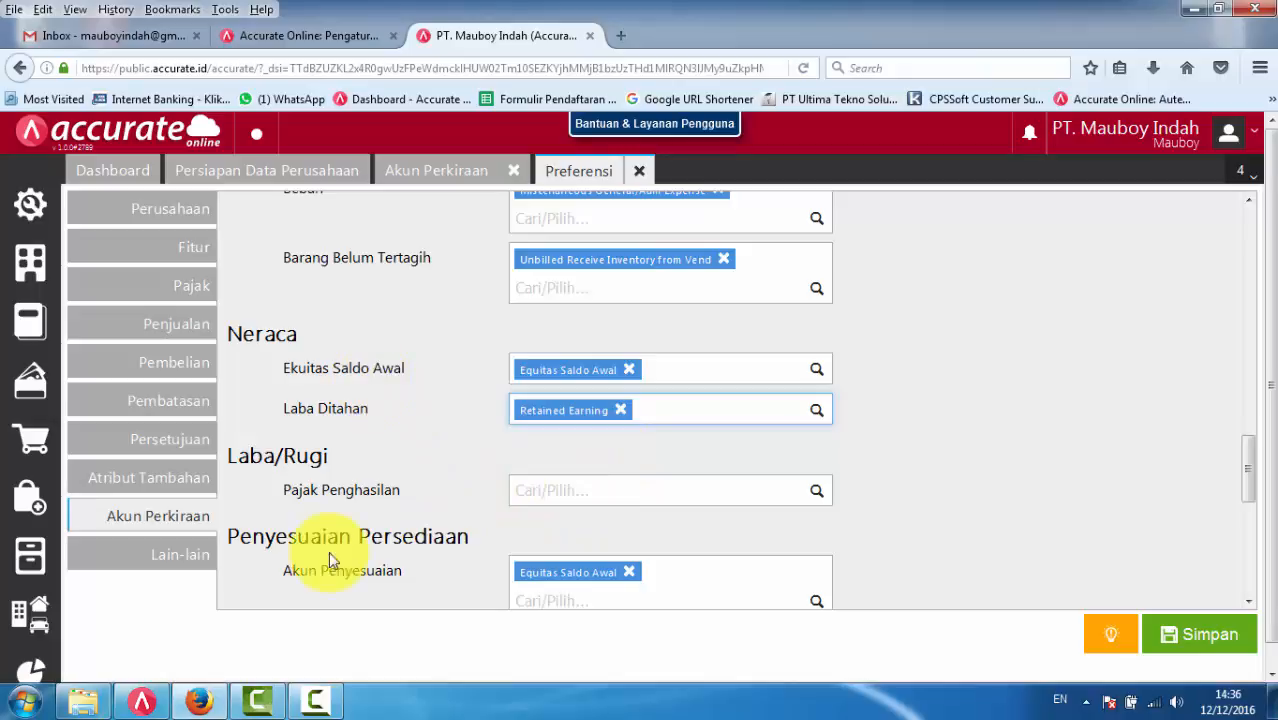
- Switch to ACCURATE 5, close the Items list and check the Retained Earning Account in the Company preferences
{"action": "left_click", "coordinate": [142, 700]}
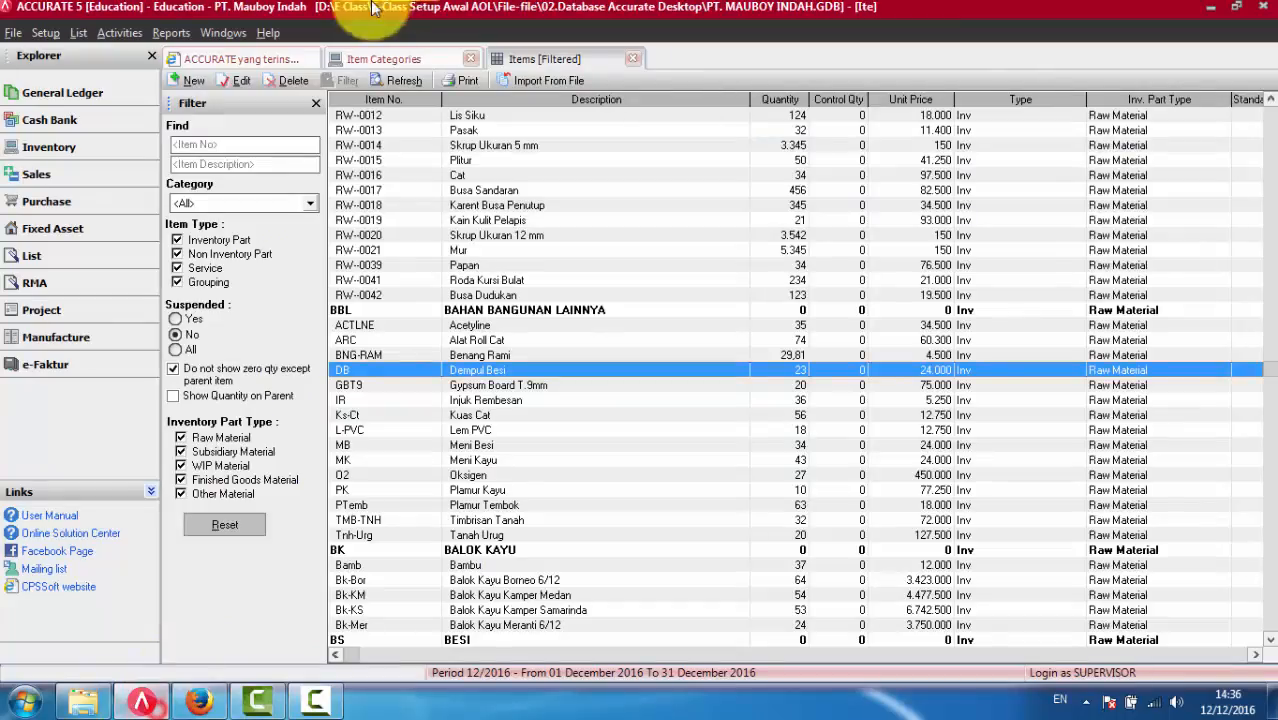
{"action": "left_click", "coordinate": [635, 59]}
{"action": "left_click", "coordinate": [36, 35]}
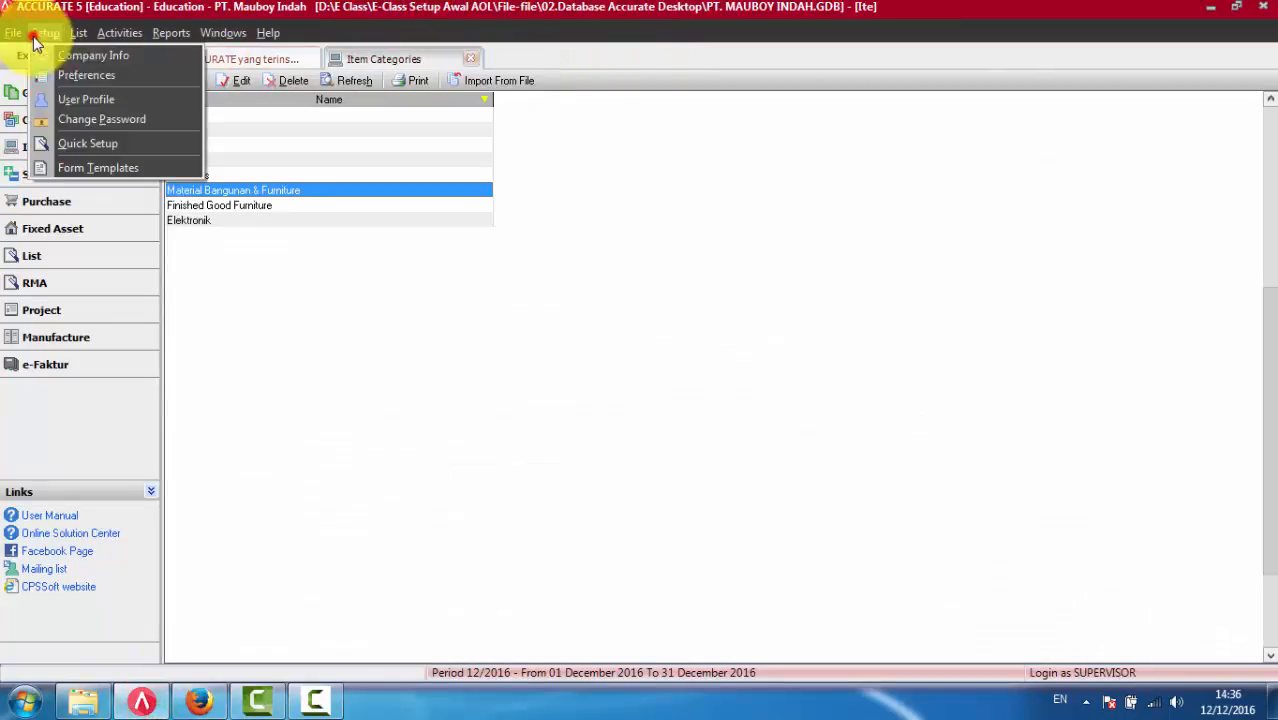
{"action": "left_click", "coordinate": [74, 70]}
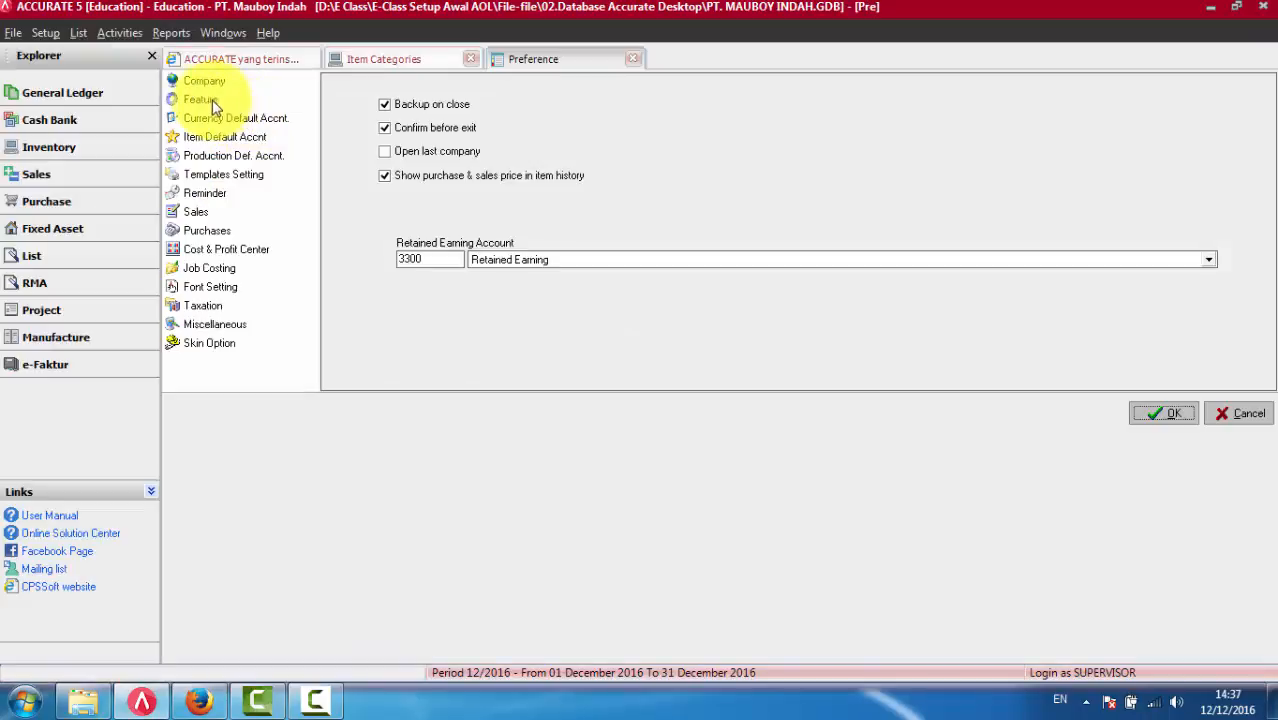
{"action": "left_click", "coordinate": [203, 99]}
{"action": "left_click", "coordinate": [208, 81]}
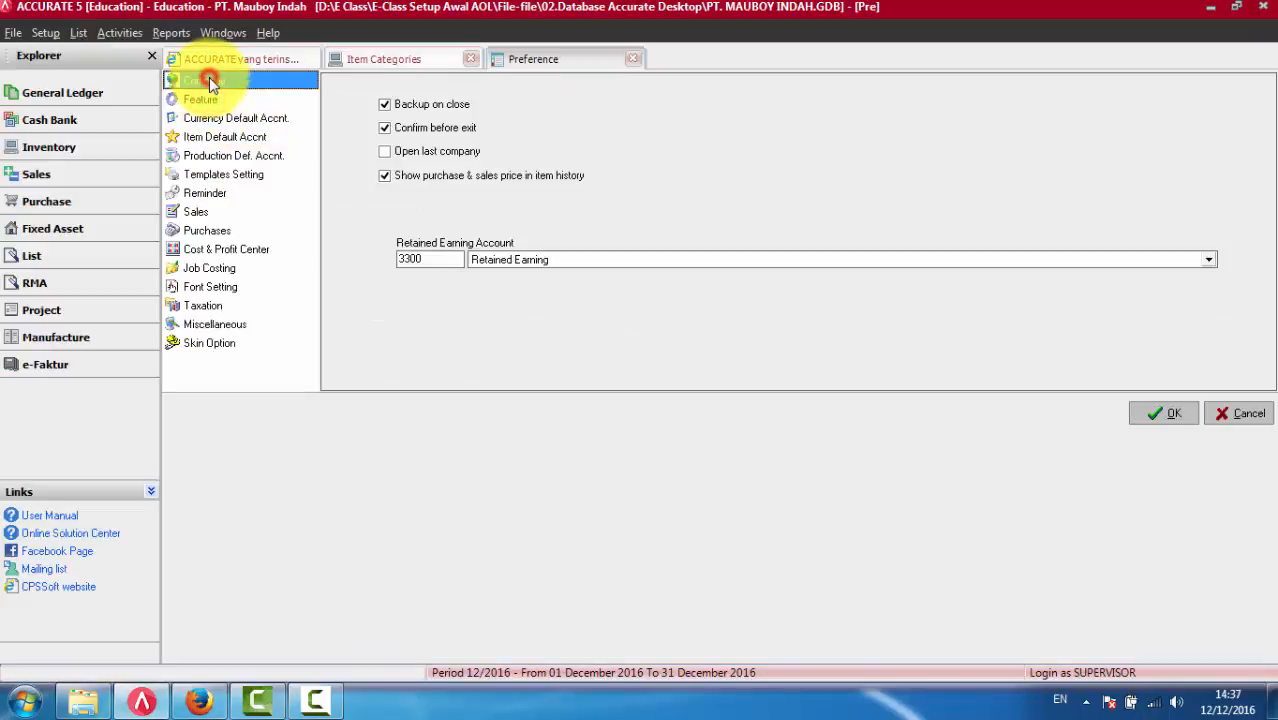
{"action": "left_click", "coordinate": [522, 259]}
{"action": "left_click", "coordinate": [522, 259]}
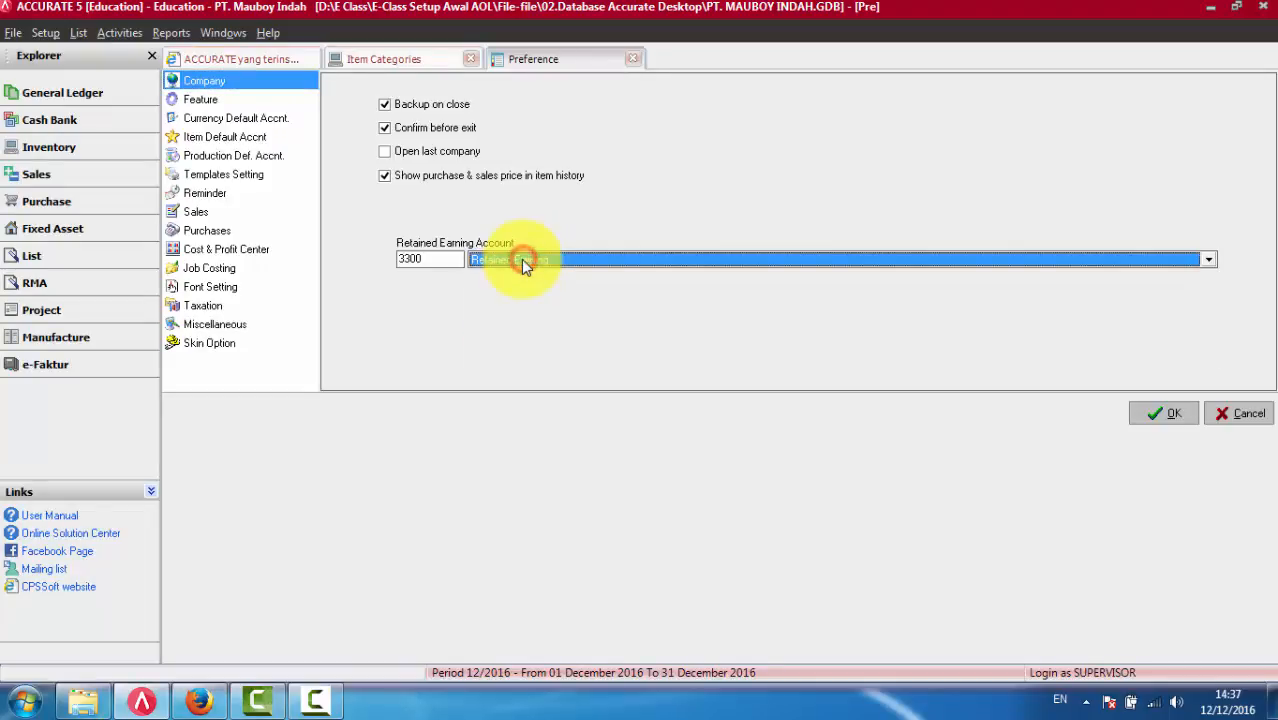
{"action": "left_click", "coordinate": [522, 259]}
{"action": "left_click", "coordinate": [522, 259]}
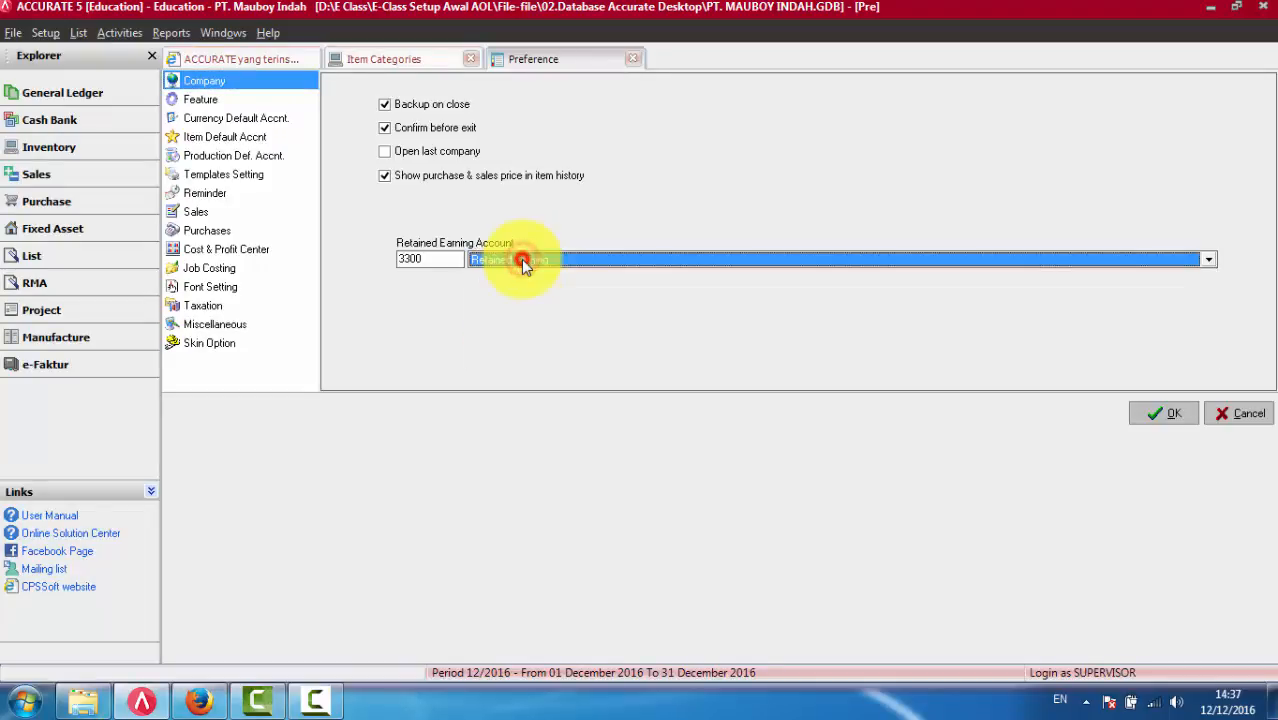
- Switch back to Accurate Online and set the Pajak Penghasilan account under Laba/Rugi to Income Tax Company (8100-007)
{"action": "left_click", "coordinate": [200, 700]}
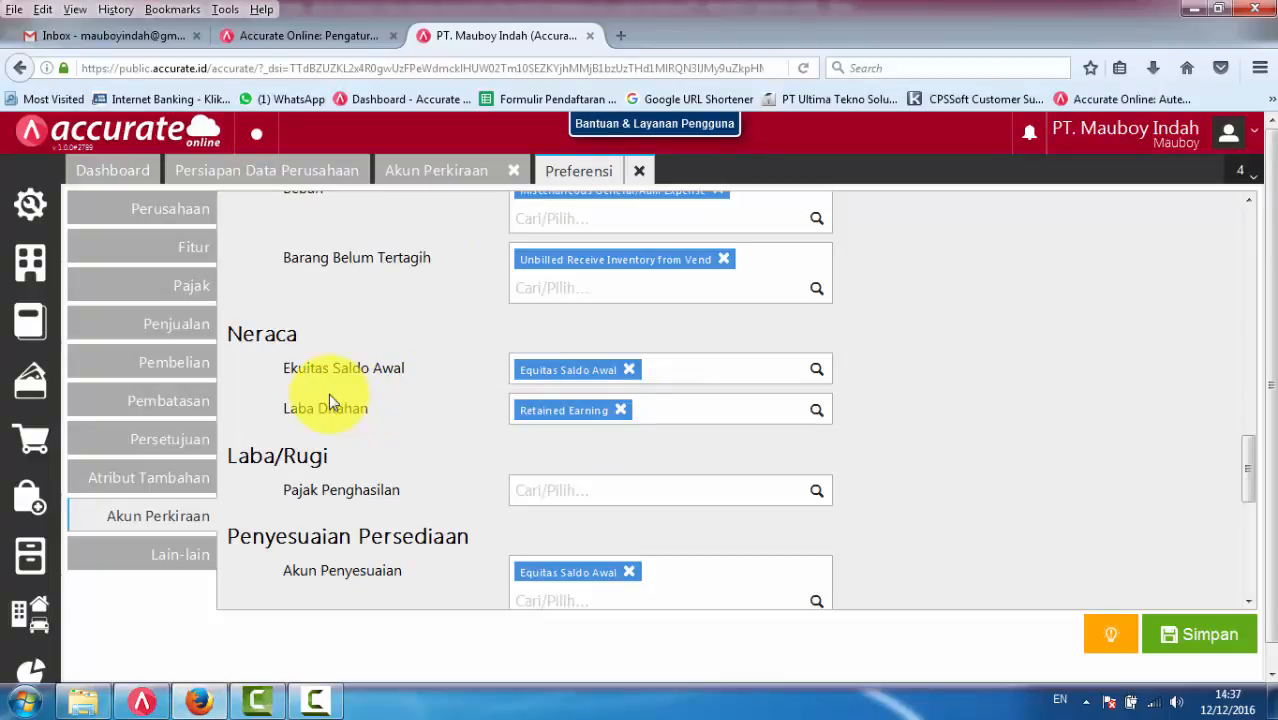
{"action": "left_click", "coordinate": [621, 492]}
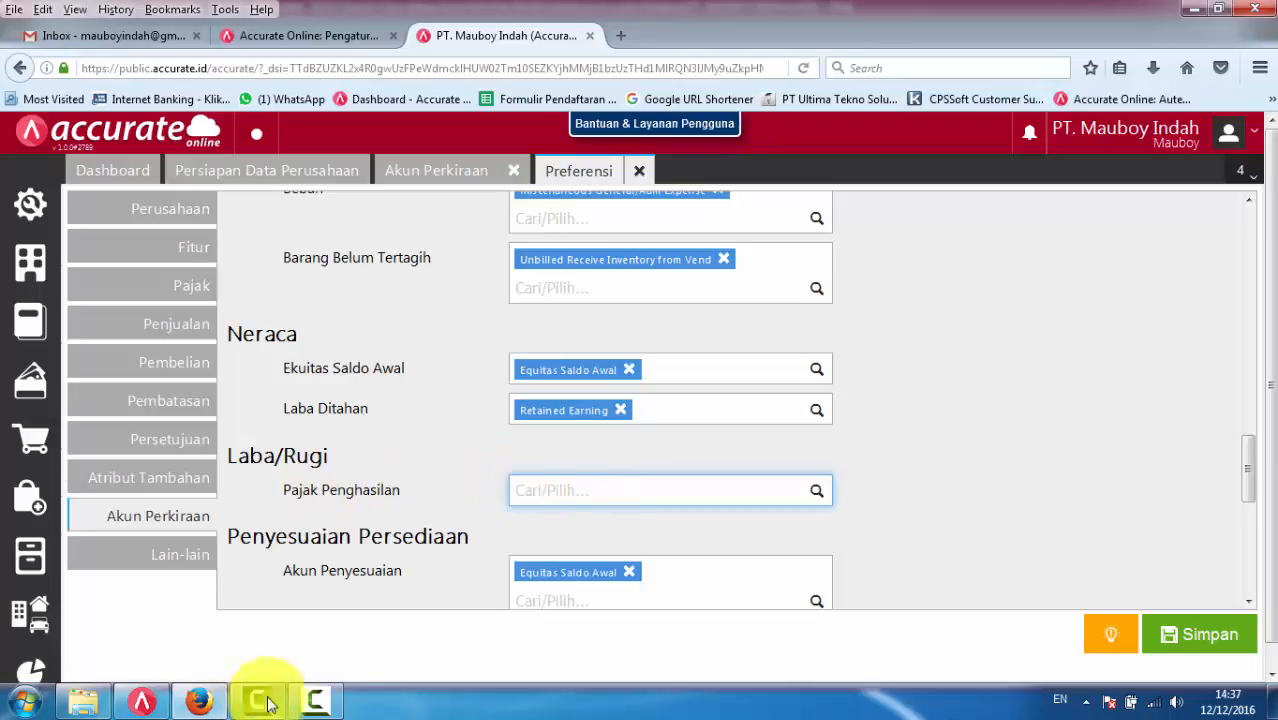
{"action": "left_click", "coordinate": [818, 491]}
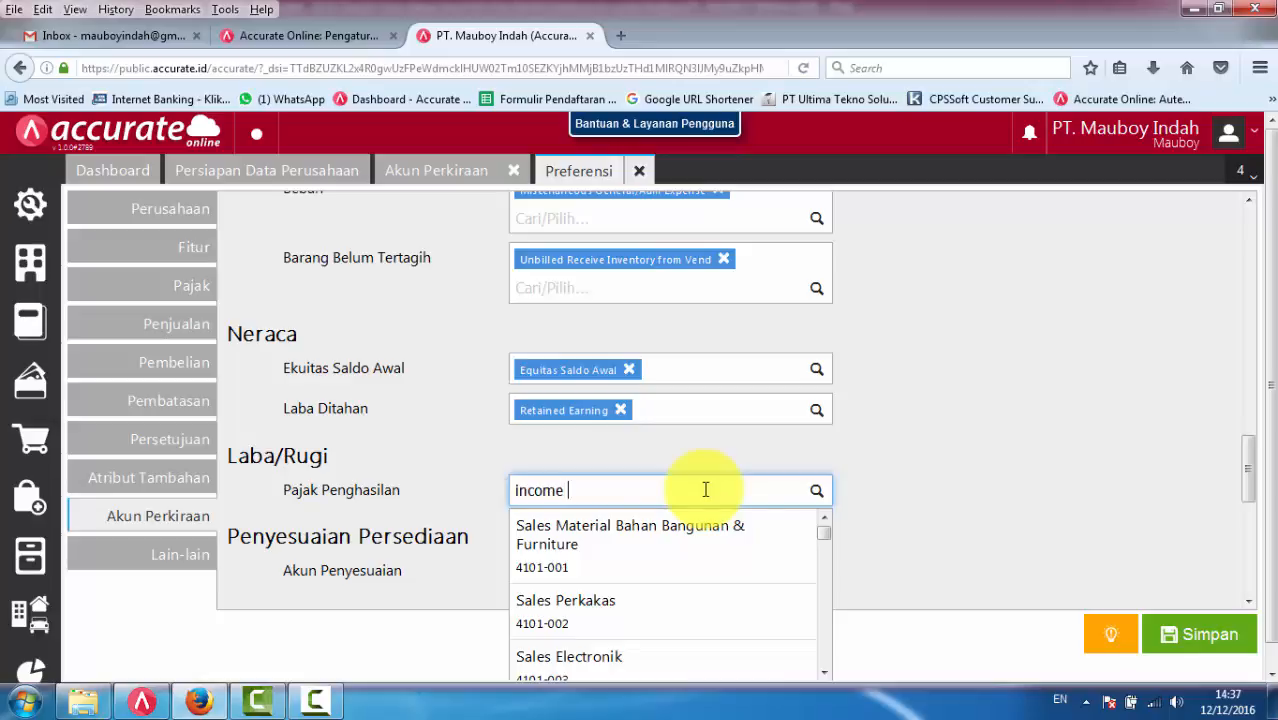
{"action": "type", "text": "x"}
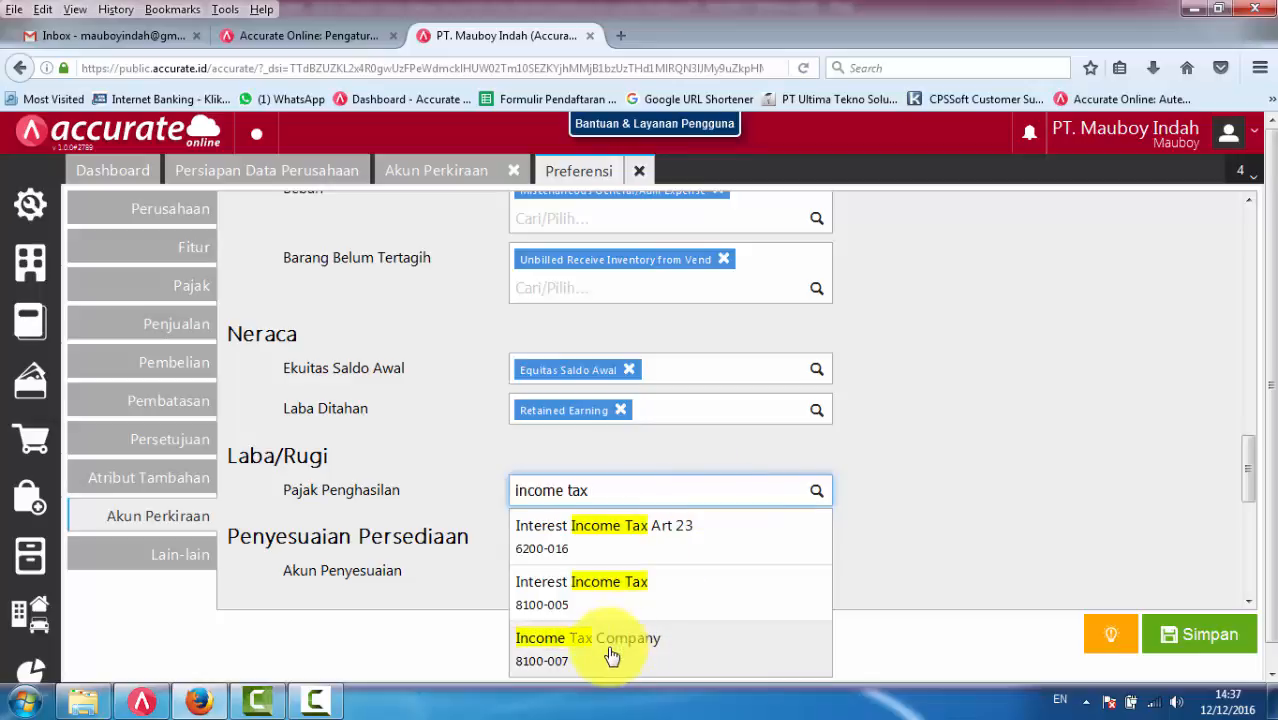
{"action": "left_click", "coordinate": [611, 655]}
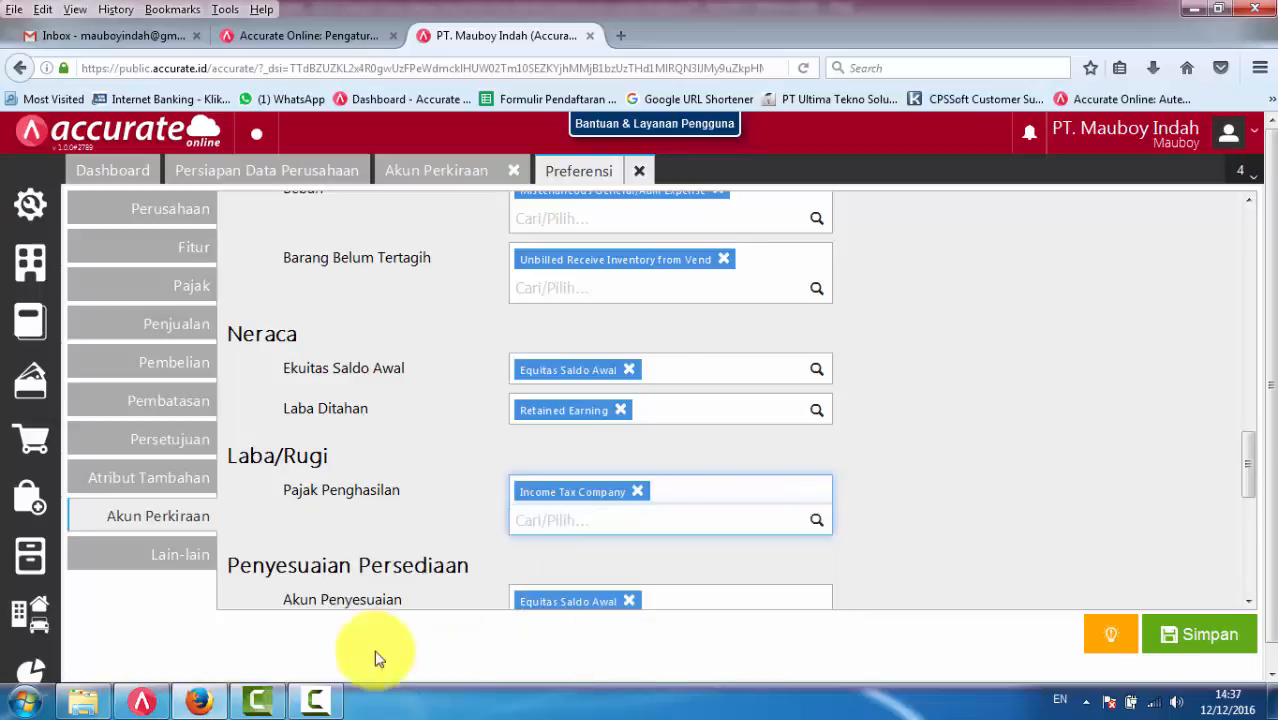
- Switch to ACCURATE 5 and check the Income Tax account in the Taxation preferences
{"action": "left_click", "coordinate": [141, 701]}
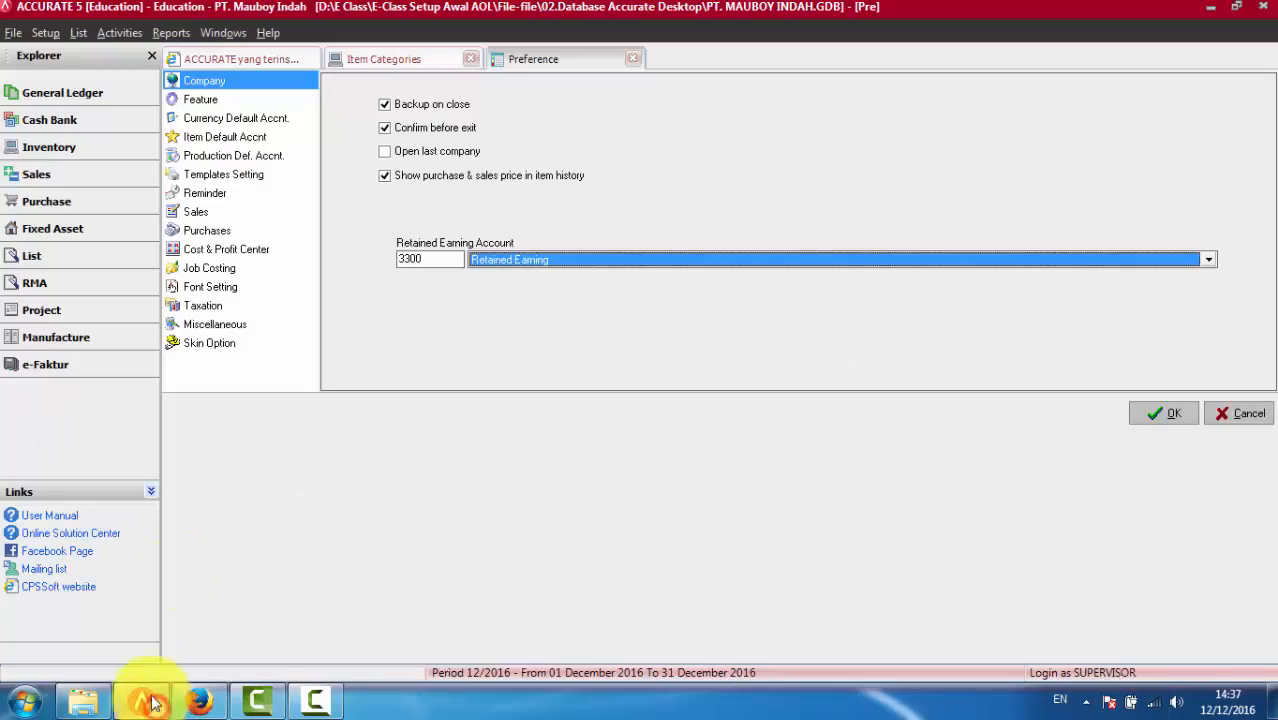
{"action": "left_click", "coordinate": [204, 304]}
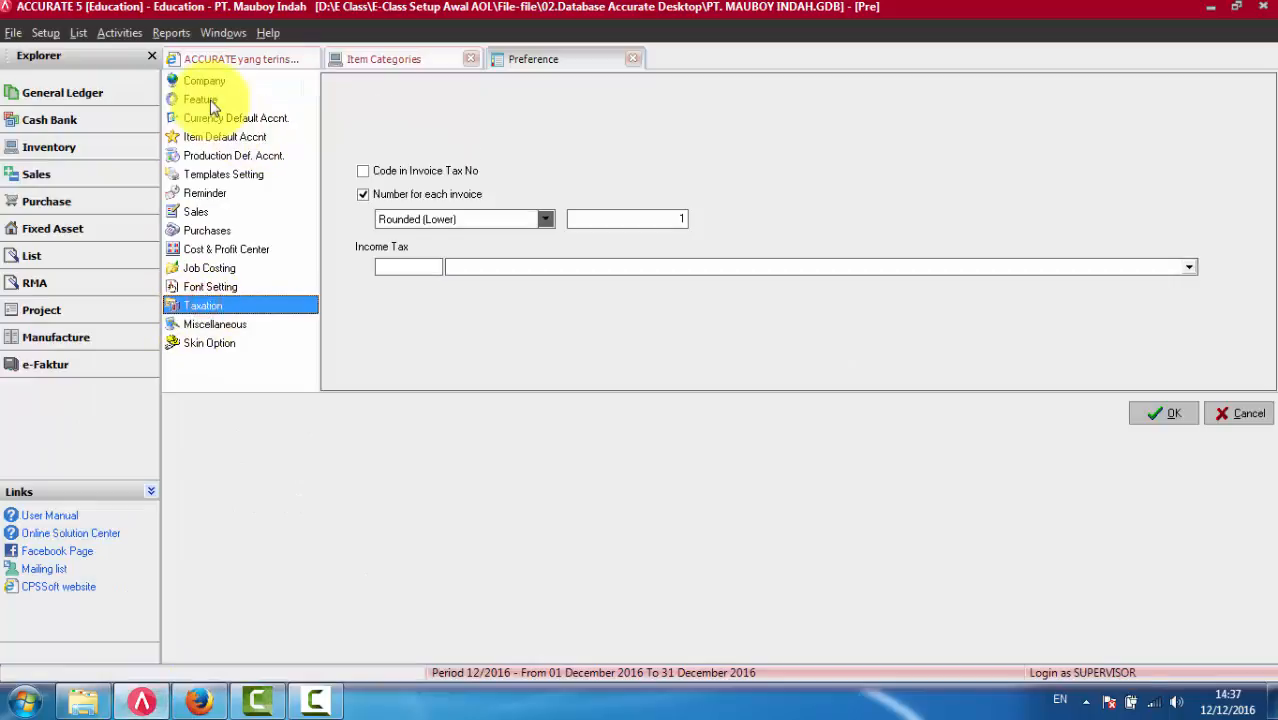
{"action": "left_click", "coordinate": [468, 268]}
{"action": "left_click", "coordinate": [470, 266]}
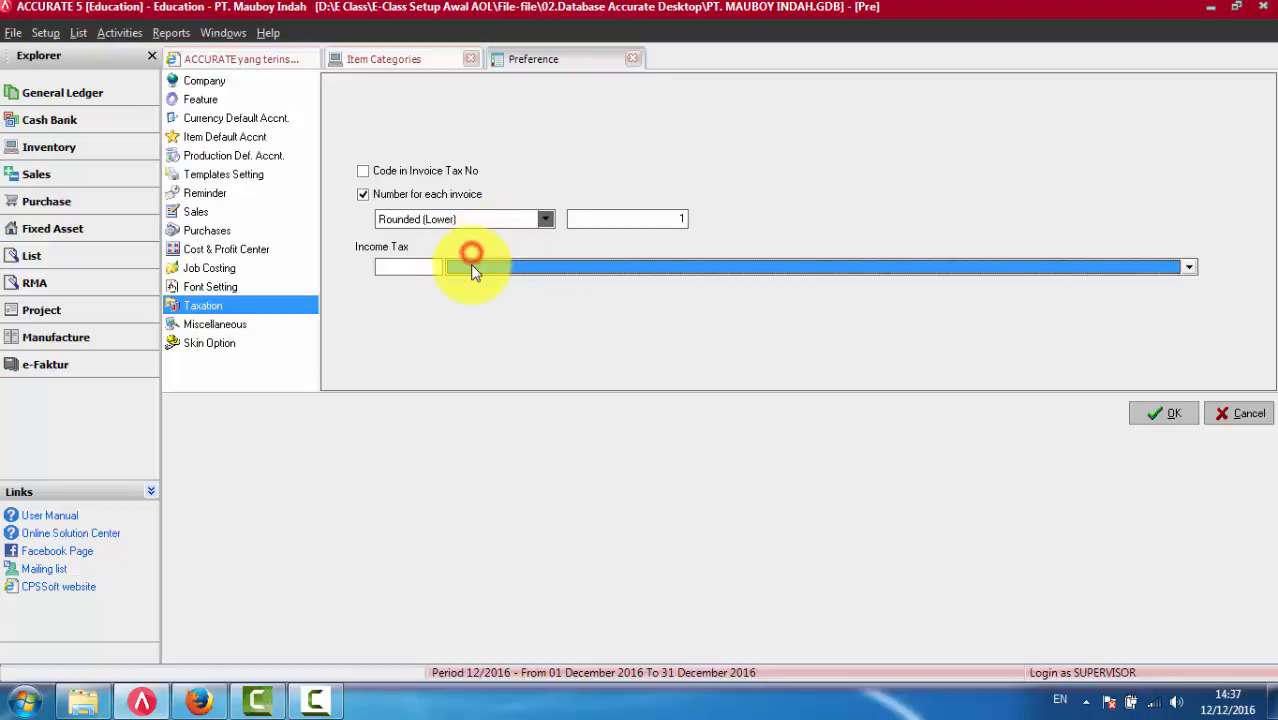
{"action": "left_click", "coordinate": [470, 263]}
{"action": "left_click", "coordinate": [471, 257]}
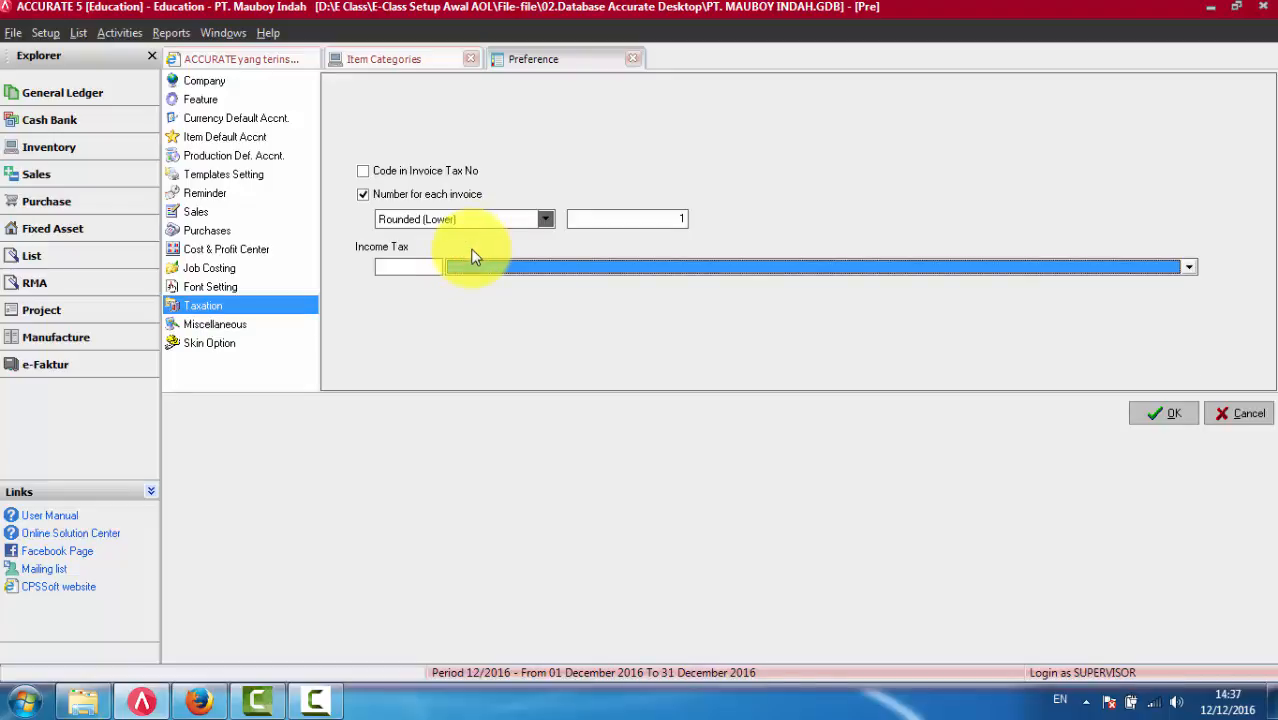
{"action": "left_click", "coordinate": [405, 267]}
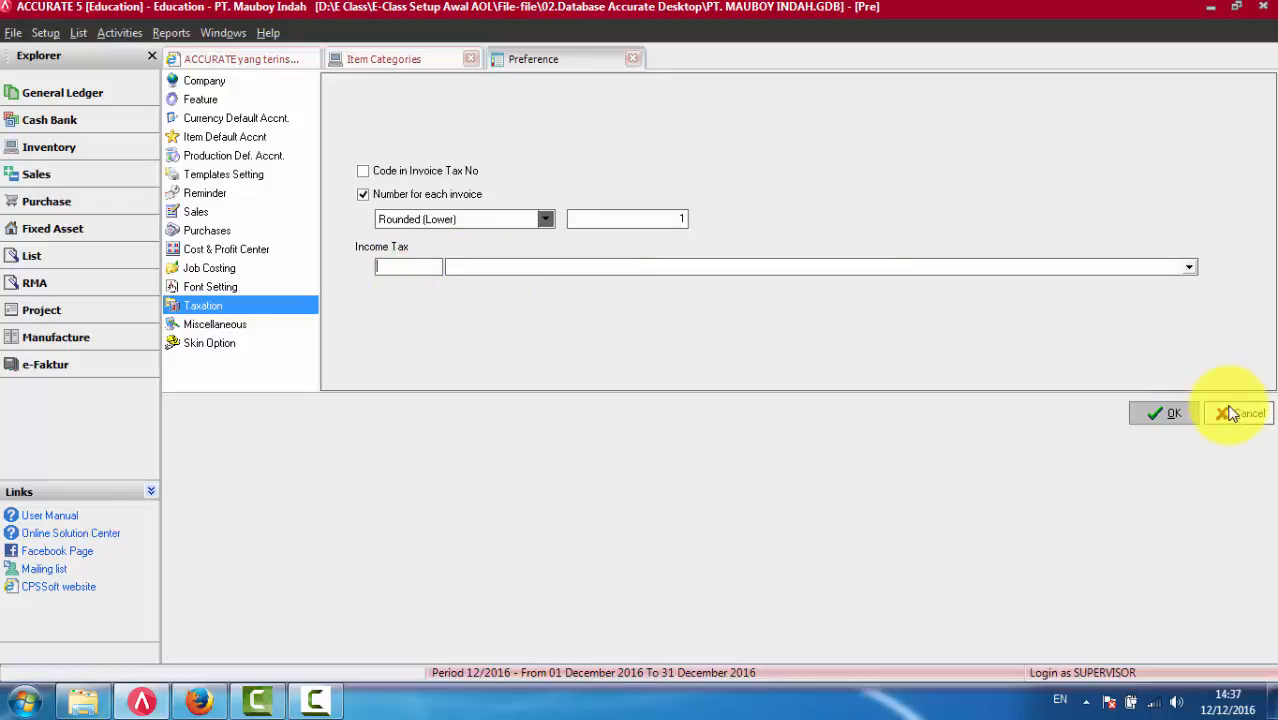
- Return to Accurate Online and view the Akun Penyesuaian setting under Penyesuaian Persediaan
{"action": "left_click", "coordinate": [199, 701]}
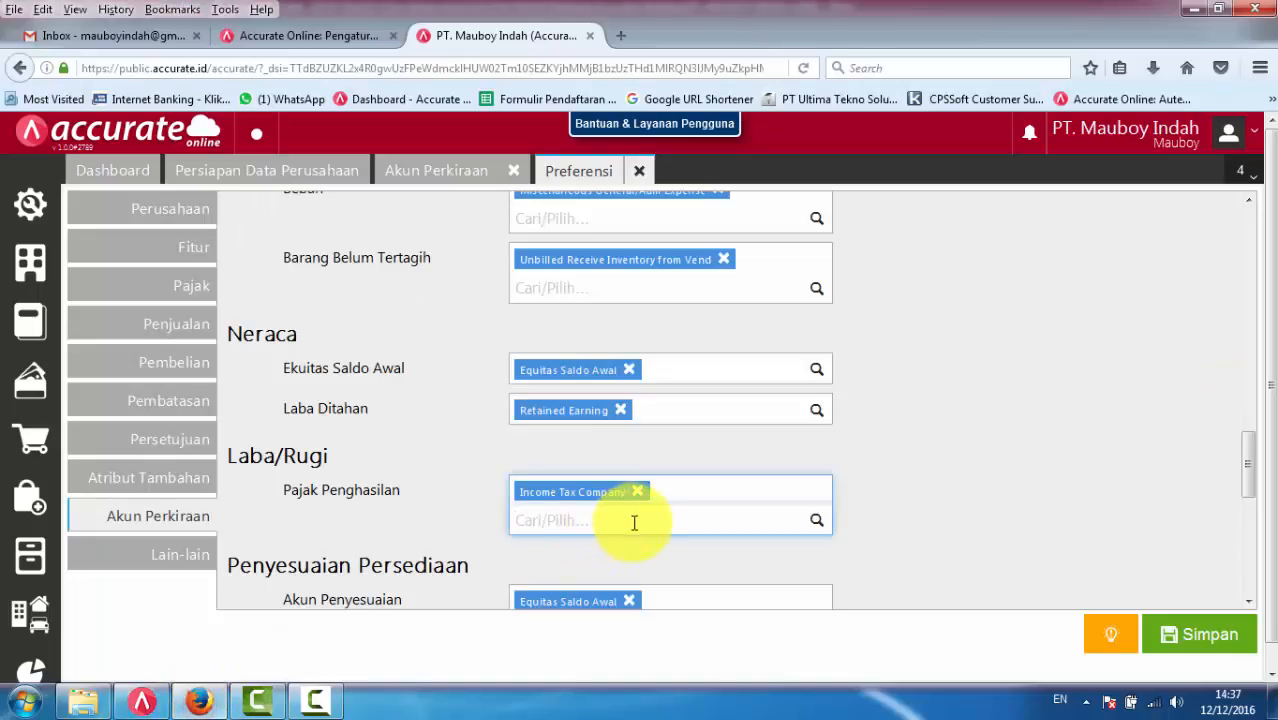
{"action": "scroll", "coordinate": [636, 525], "scroll_direction": "down", "scroll_amount": 2}
{"action": "scroll", "coordinate": [636, 533], "scroll_direction": "down", "scroll_amount": 3}
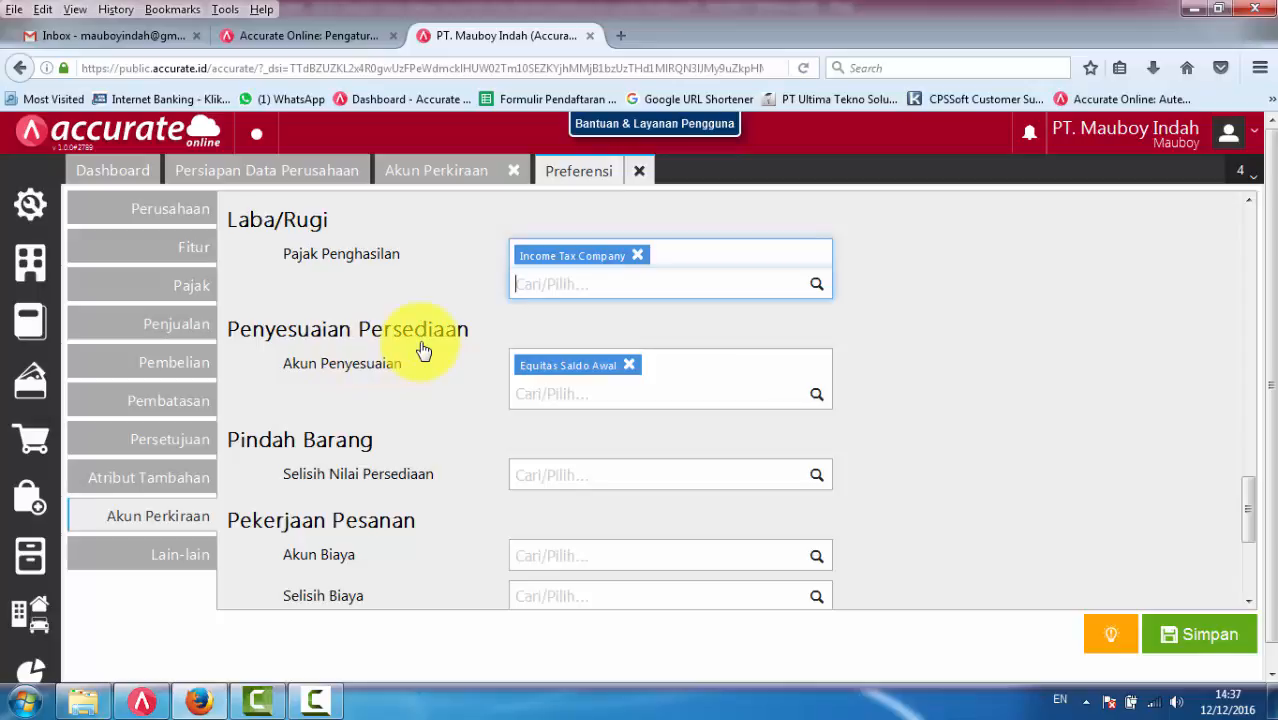
- Switch to ACCURATE 5, close the preferences and open a new Inventory Adjustment form
{"action": "left_click", "coordinate": [142, 701]}
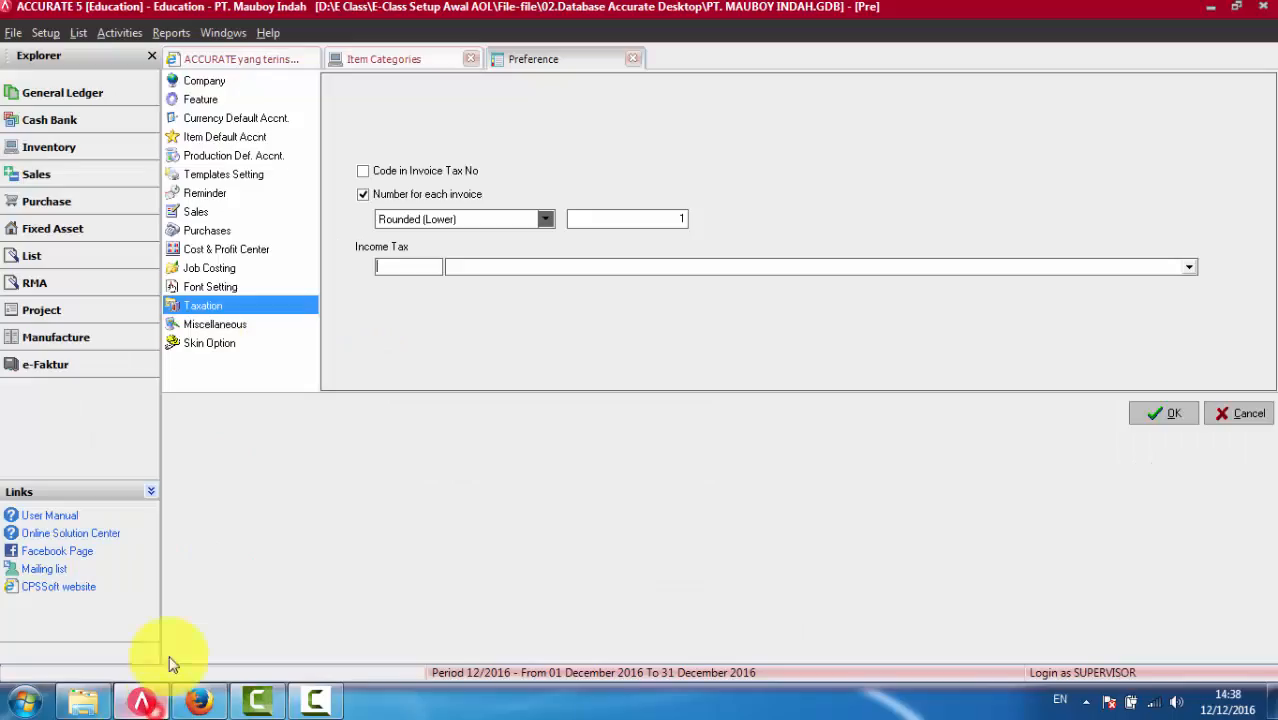
{"action": "left_click", "coordinate": [632, 58]}
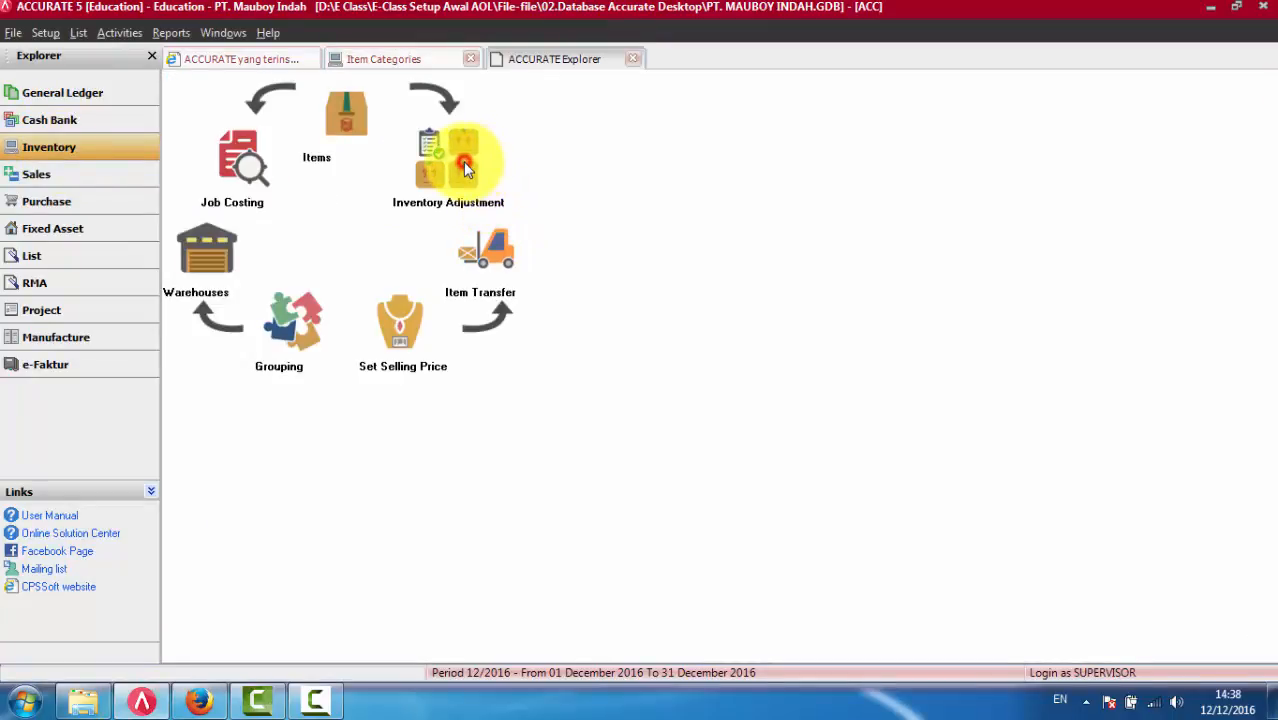
{"action": "left_click", "coordinate": [465, 170]}
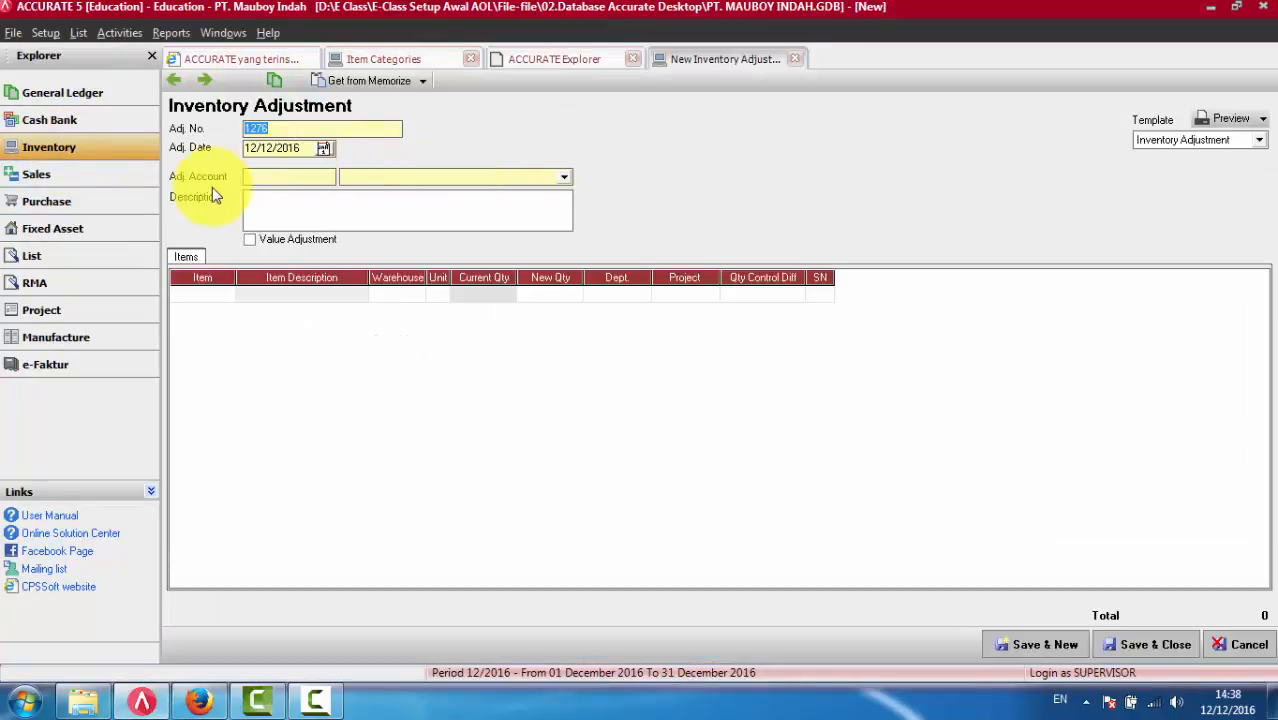
- Browse the accounts offered for Adj. Account without choosing one, and return to the default account preferences in Accurate Online
{"action": "left_click", "coordinate": [378, 180]}
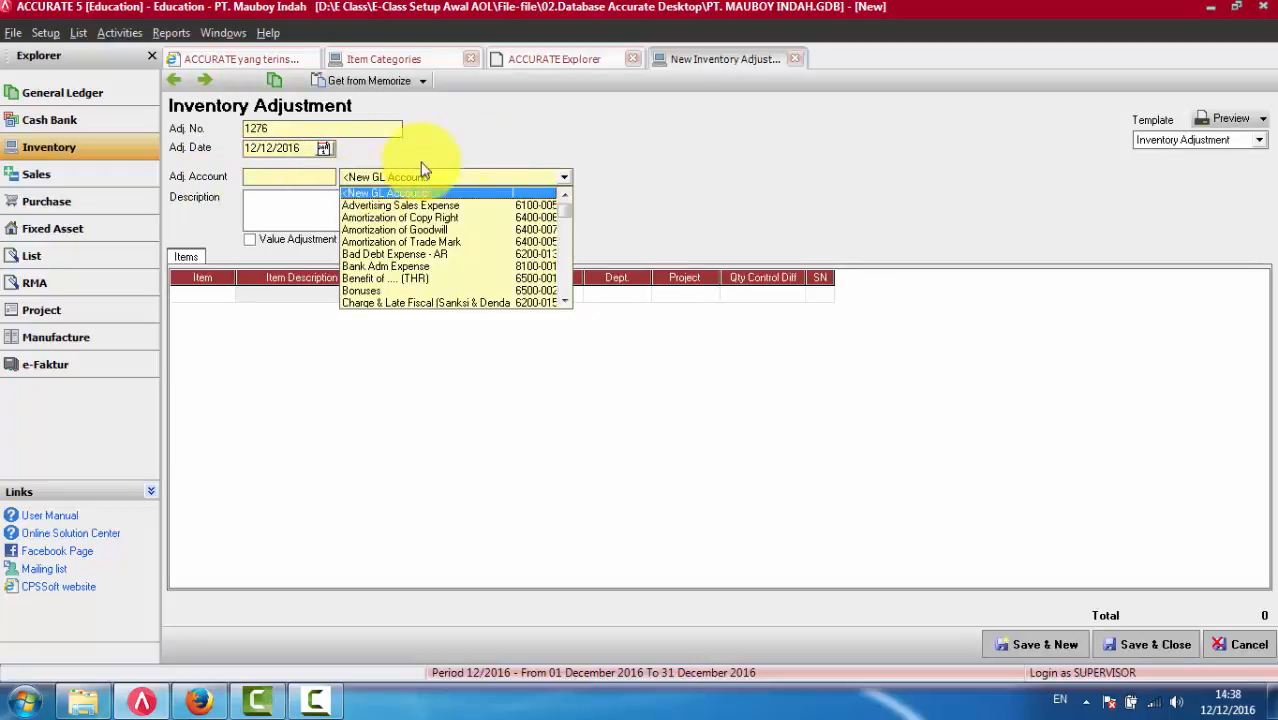
{"action": "left_click", "coordinate": [487, 135]}
{"action": "left_click", "coordinate": [432, 187]}
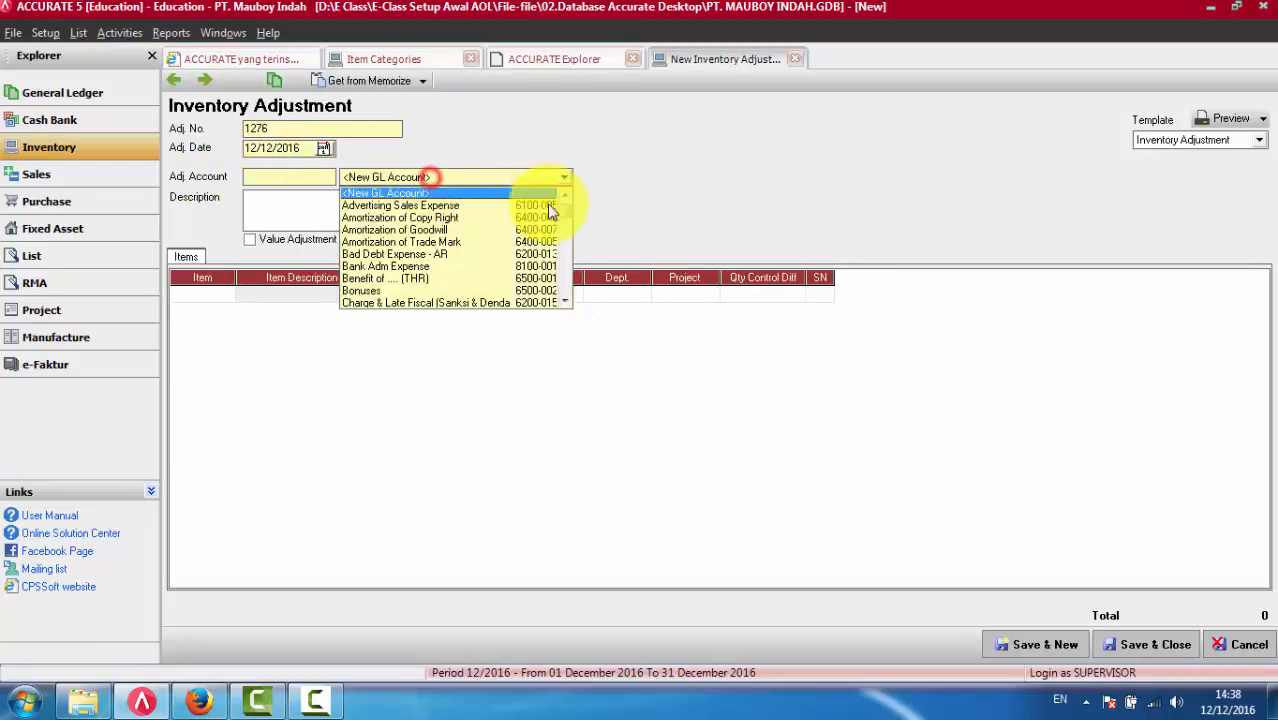
{"action": "left_click", "coordinate": [565, 302]}
{"action": "left_click", "coordinate": [564, 302]}
{"action": "left_click", "coordinate": [564, 302]}
{"action": "left_click", "coordinate": [564, 302]}
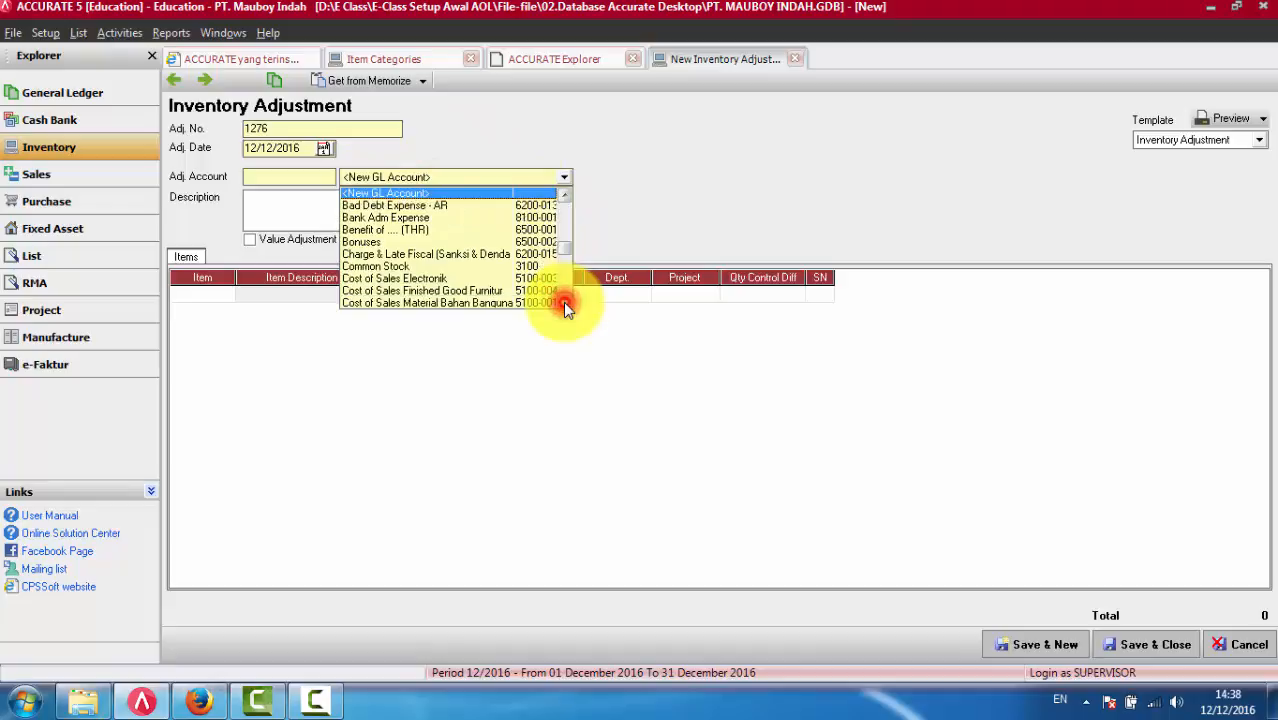
{"action": "left_click", "coordinate": [564, 302]}
{"action": "left_click", "coordinate": [564, 302]}
{"action": "left_click", "coordinate": [564, 302]}
{"action": "left_click", "coordinate": [564, 302]}
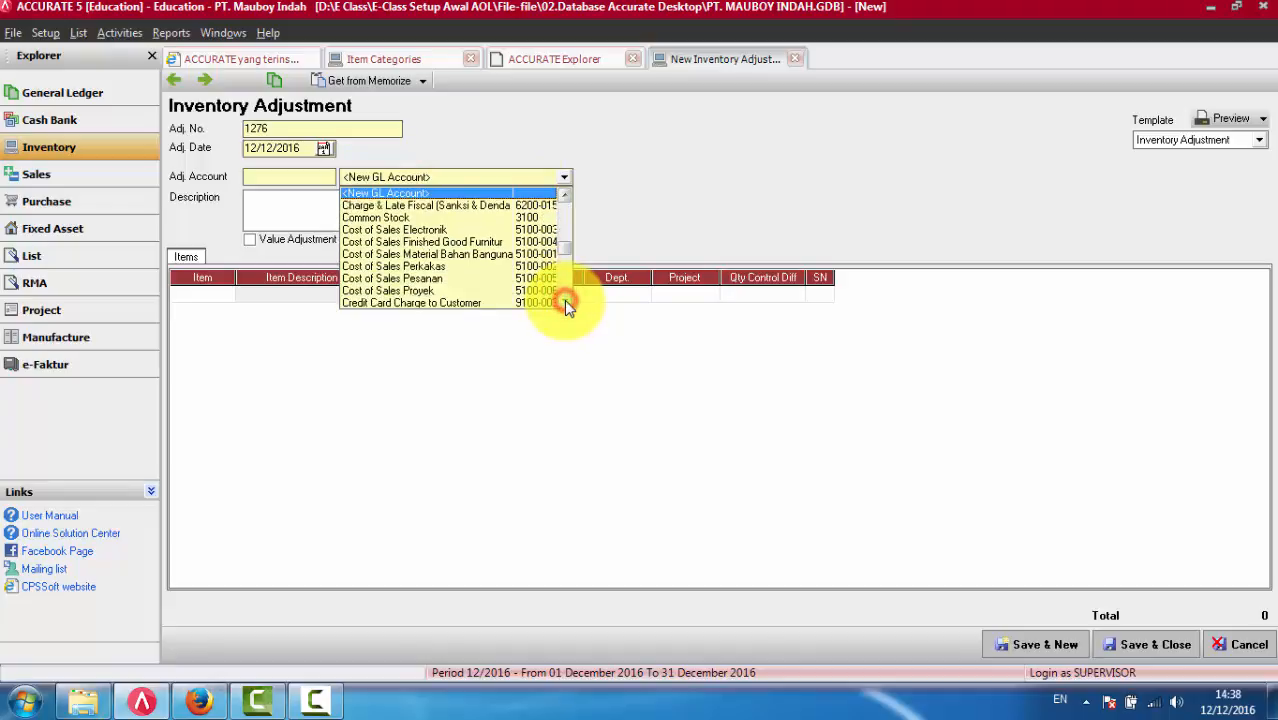
{"action": "left_click", "coordinate": [564, 302]}
{"action": "left_click", "coordinate": [633, 200]}
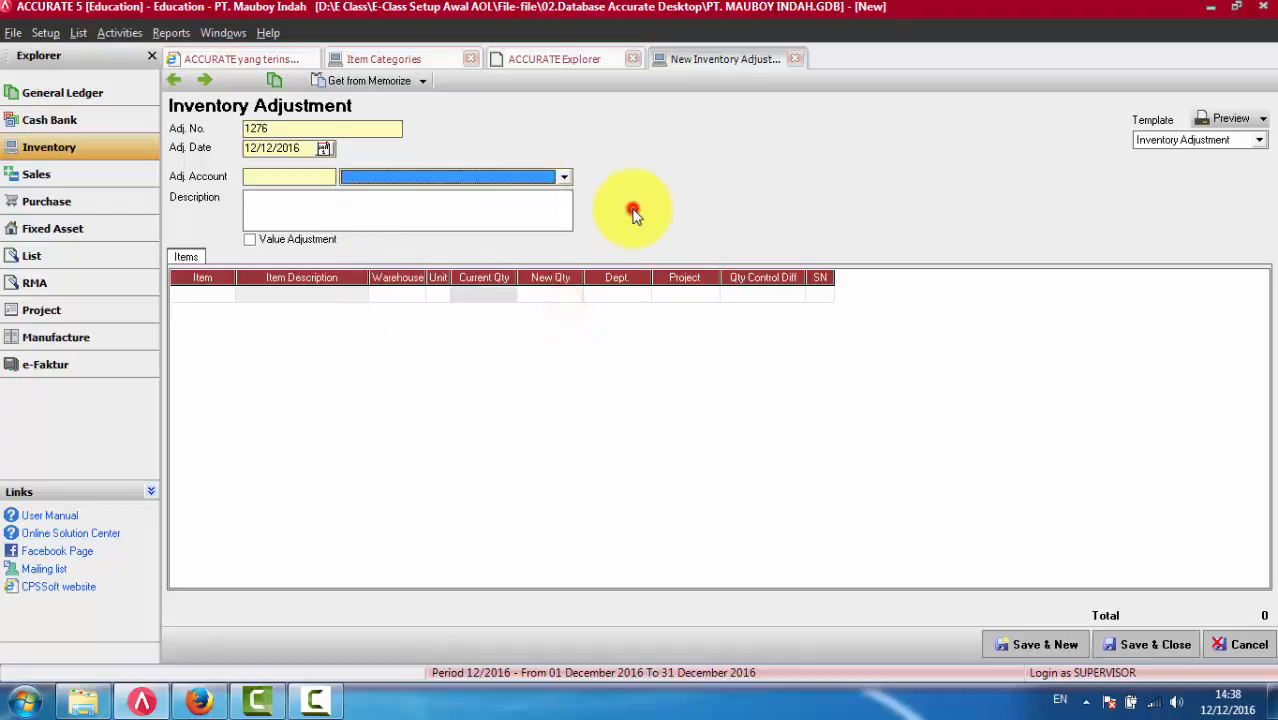
{"action": "left_click", "coordinate": [199, 701]}
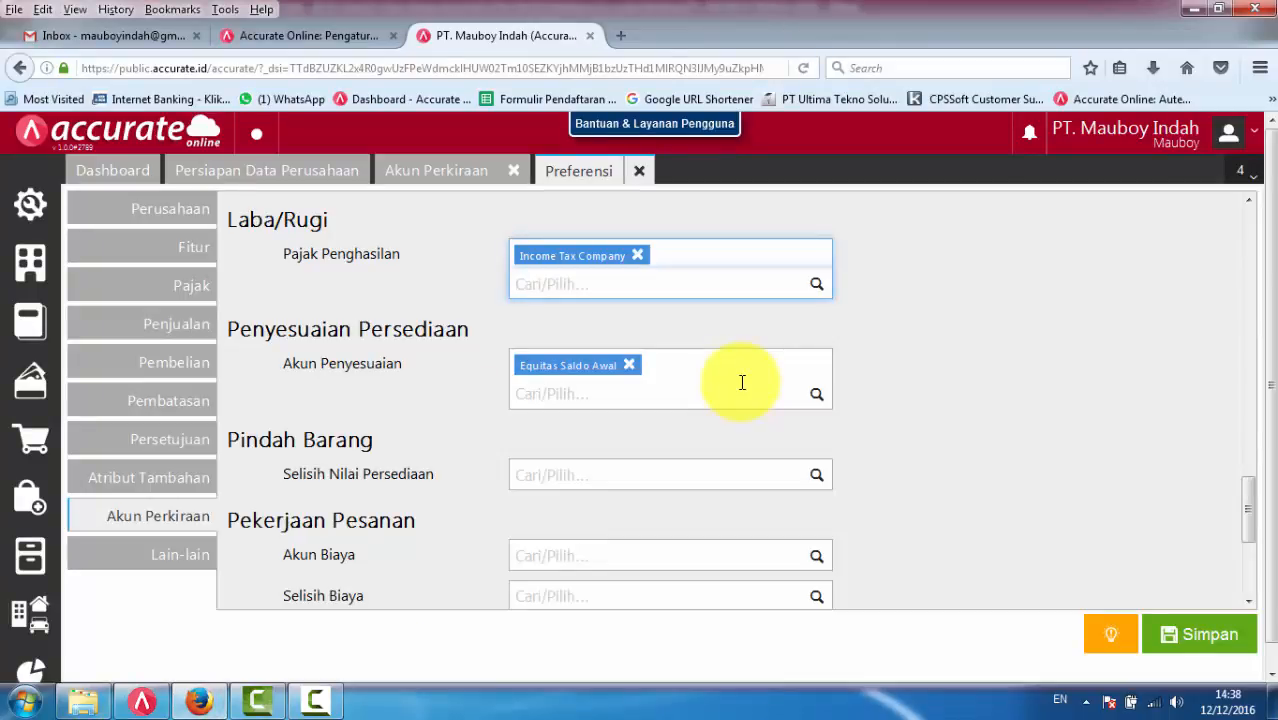
- Add Variance of Stok Opname to Akun Penyesuaian under Penyesuaian Persediaan
{"action": "left_click", "coordinate": [692, 400]}
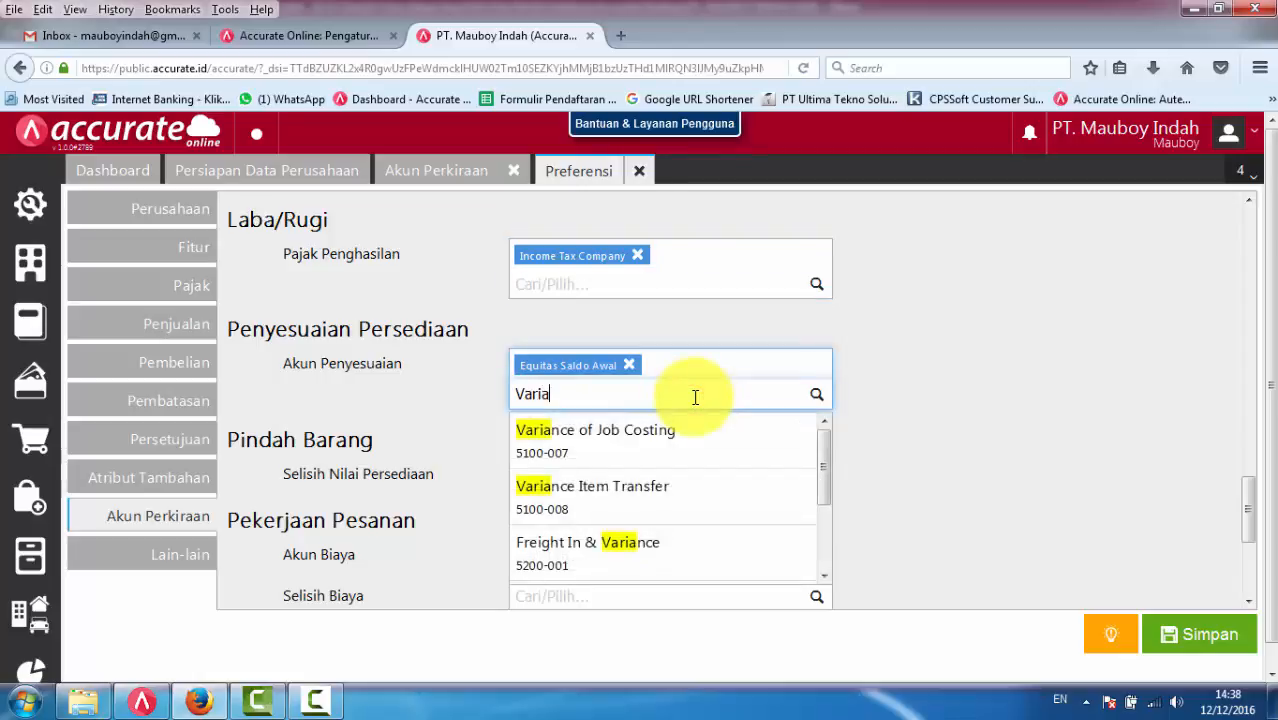
{"action": "scroll", "coordinate": [699, 514], "scroll_direction": "down", "scroll_amount": 5}
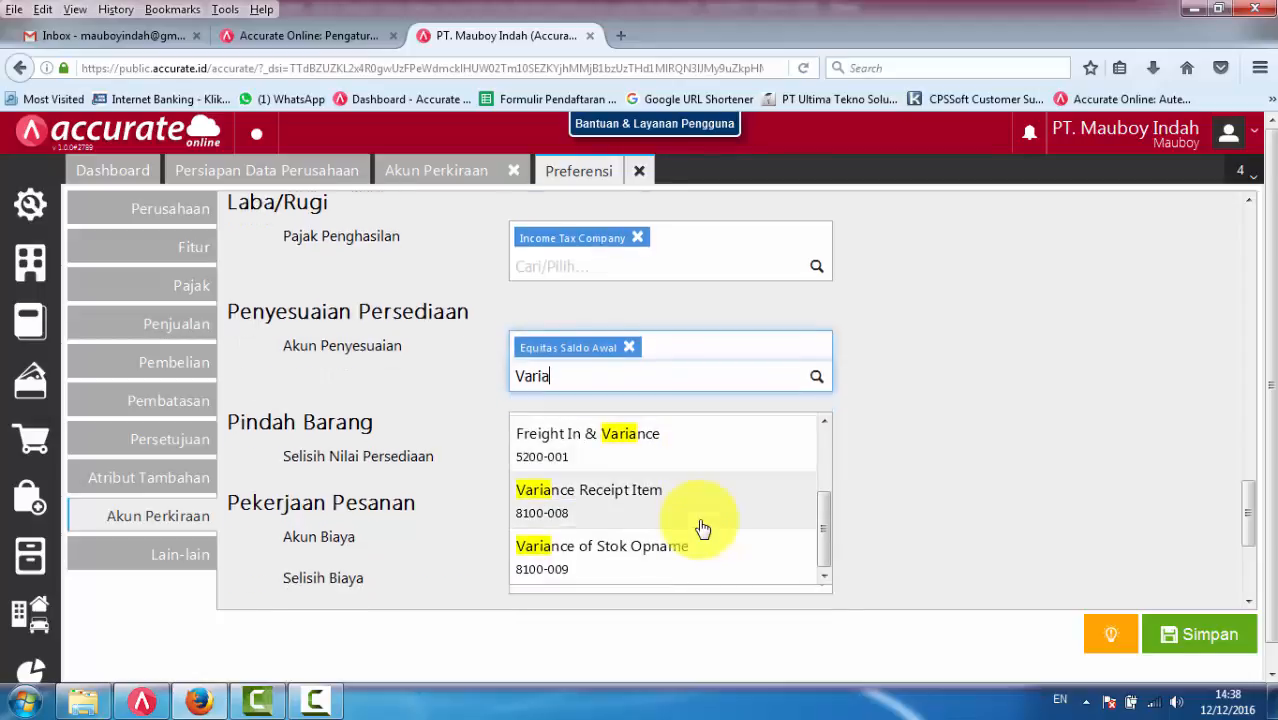
{"action": "left_click", "coordinate": [685, 548]}
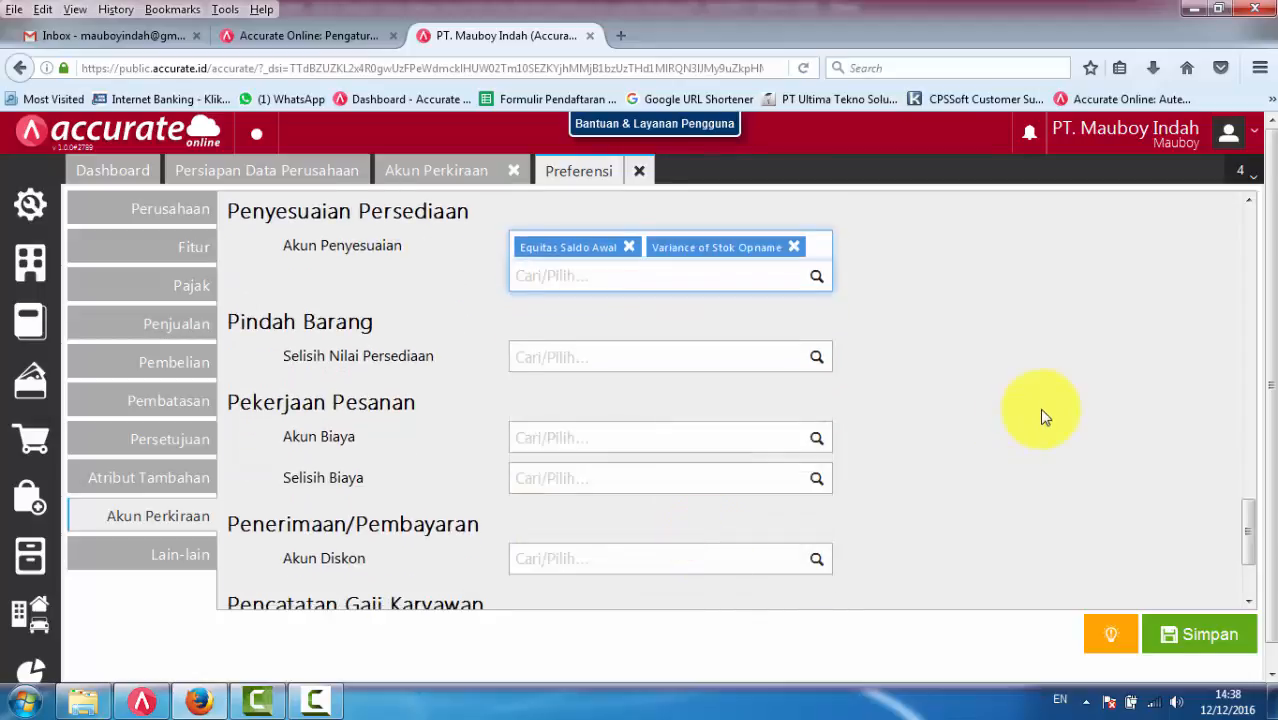
{"action": "scroll", "coordinate": [1041, 414], "scroll_direction": "up", "scroll_amount": 3}
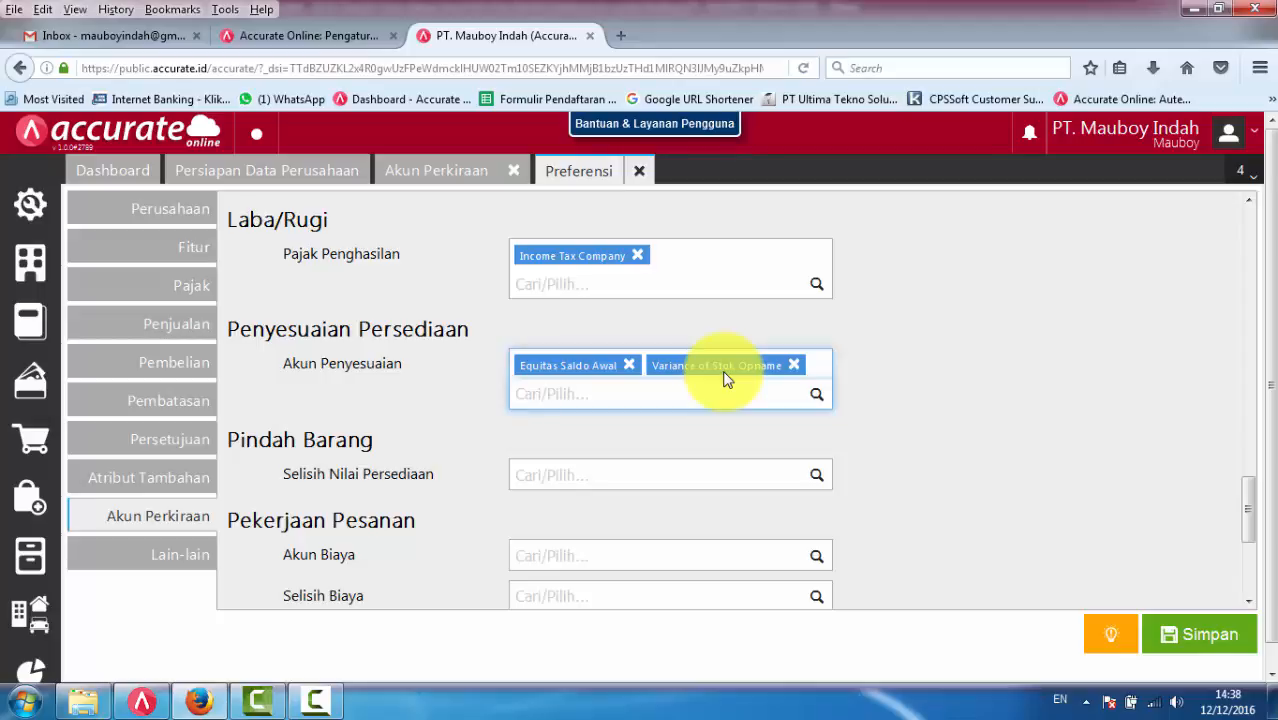
- Switch to ACCURATE 5, close the new Inventory Adjustment form and open a new Item Transfer form
{"action": "left_click", "coordinate": [632, 473]}
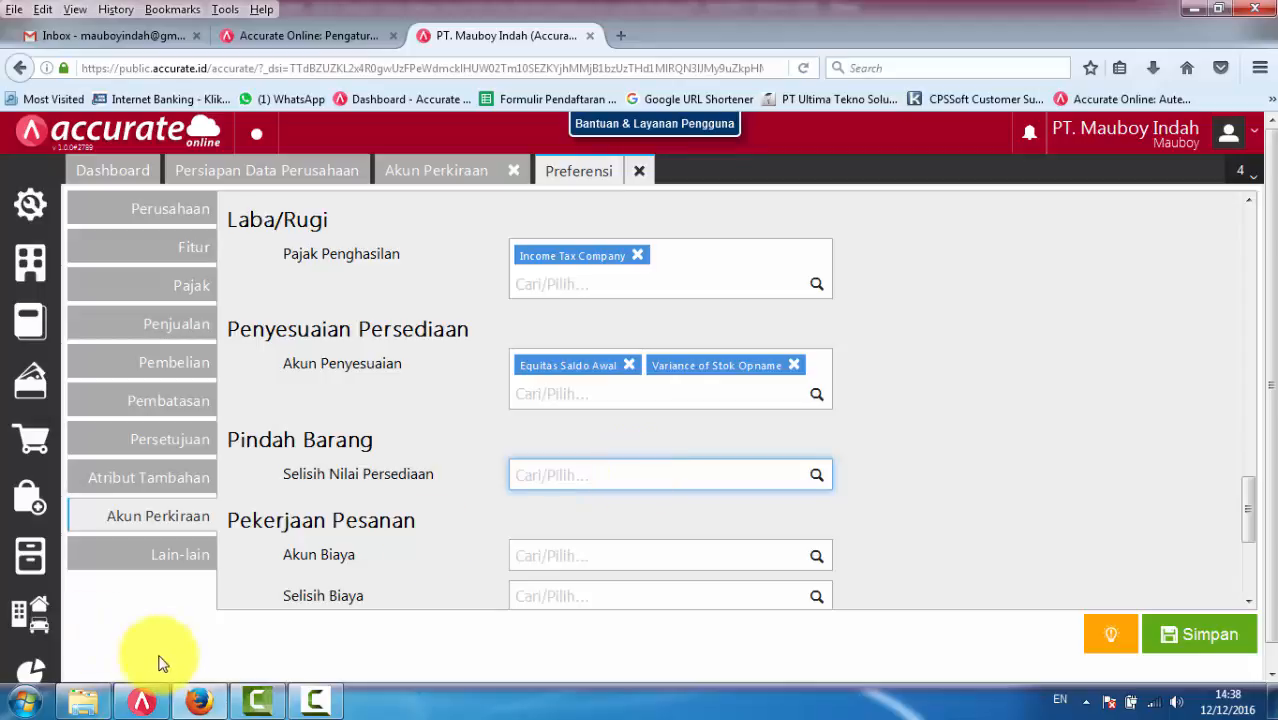
{"action": "left_click", "coordinate": [141, 701]}
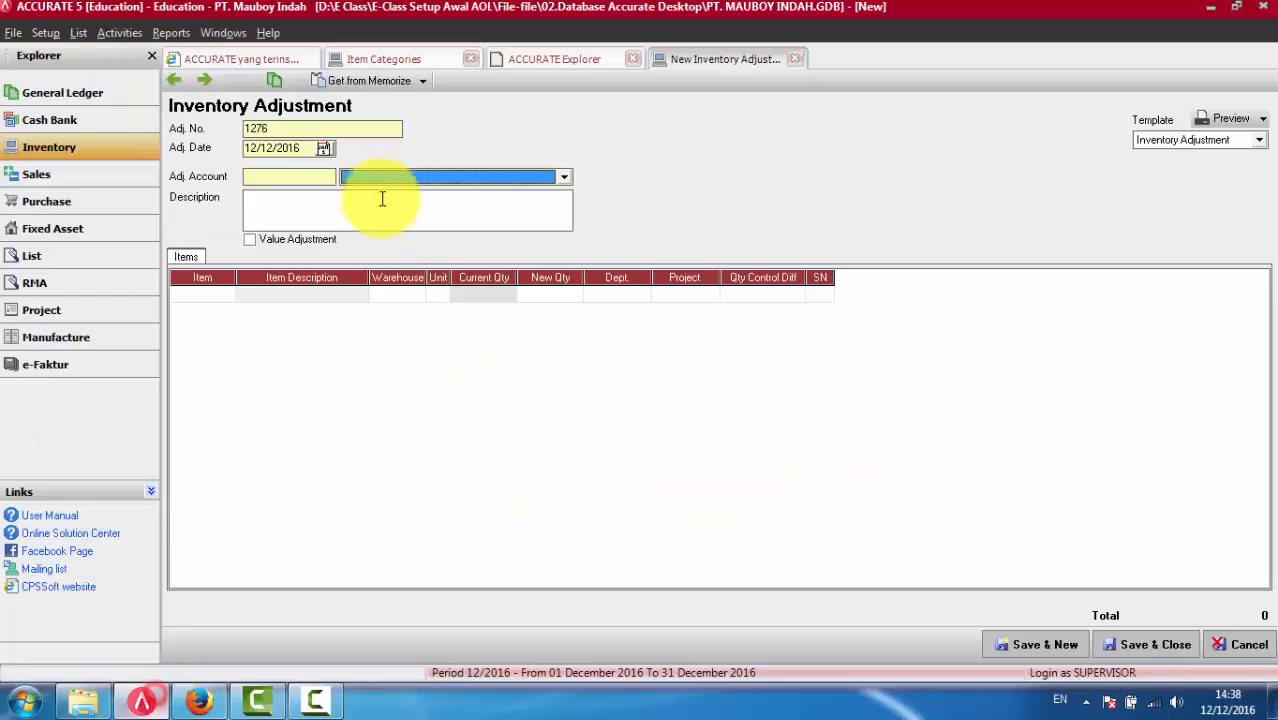
{"action": "left_click", "coordinate": [795, 59]}
{"action": "left_click", "coordinate": [489, 265]}
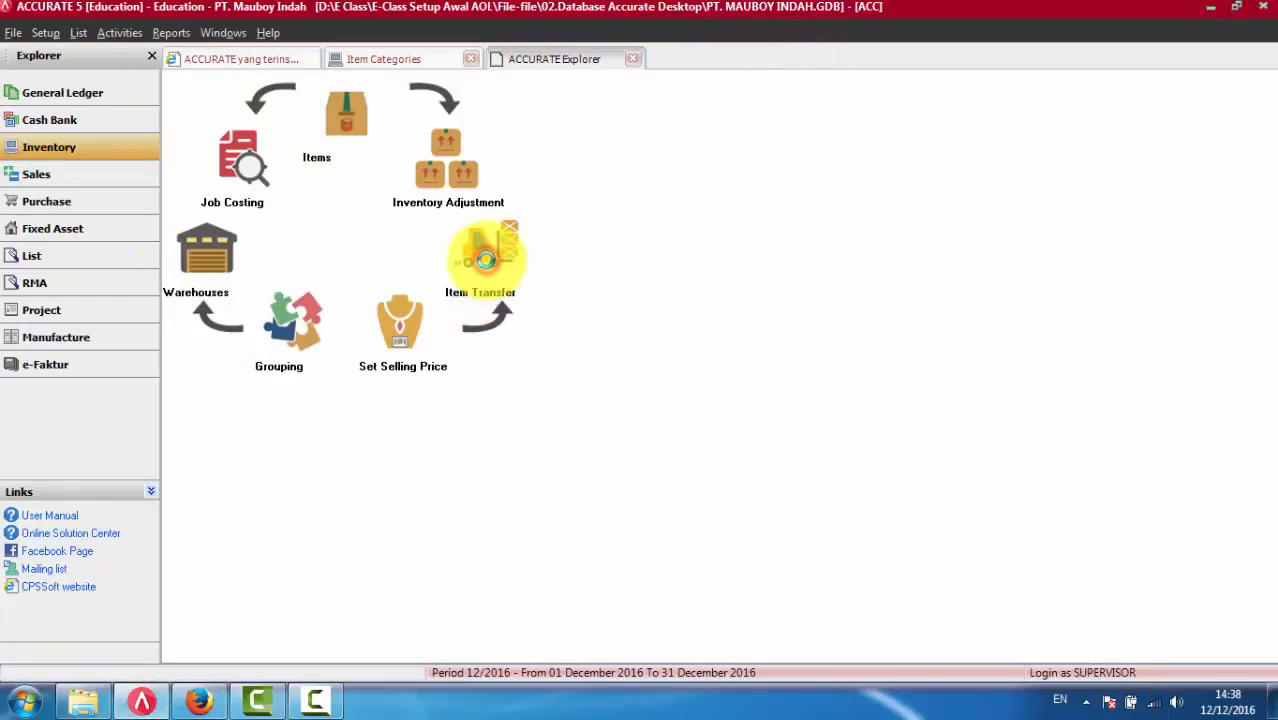
- Browse the Transfer From and Transfer To warehouses without choosing any, and return to the Pindah Barang setting in Accurate Online
{"action": "left_click", "coordinate": [331, 187]}
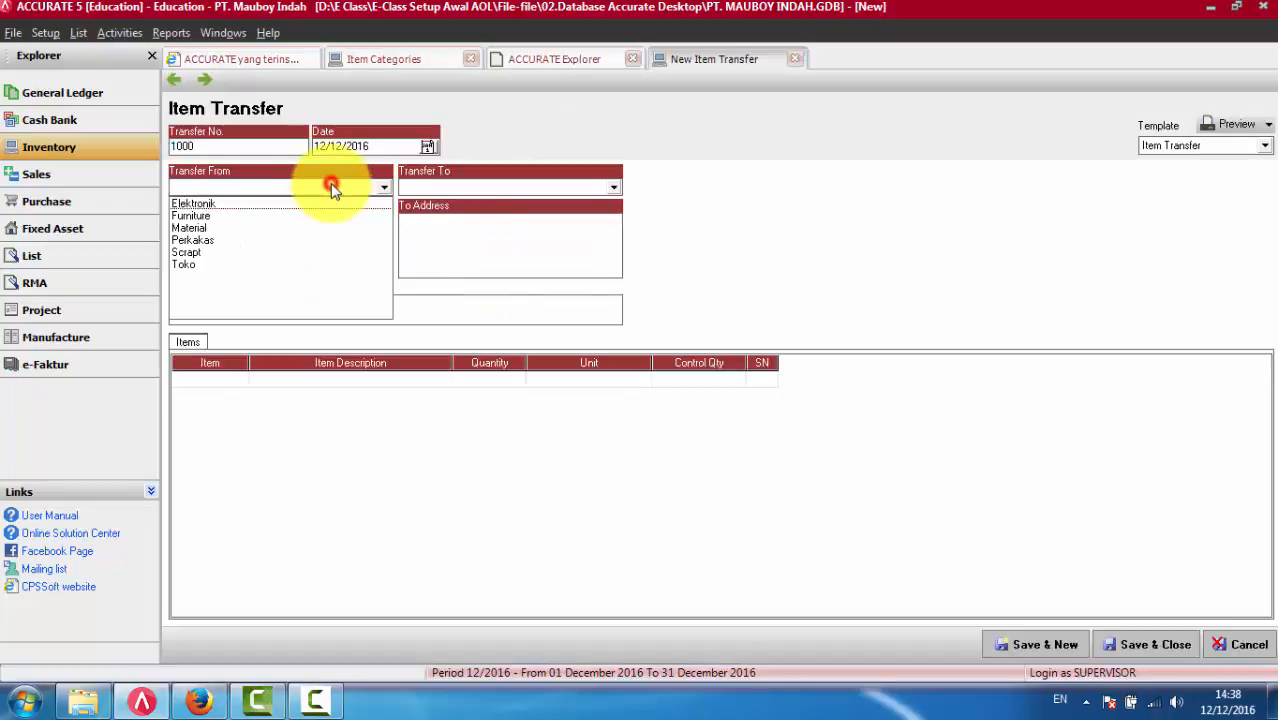
{"action": "left_click", "coordinate": [491, 190]}
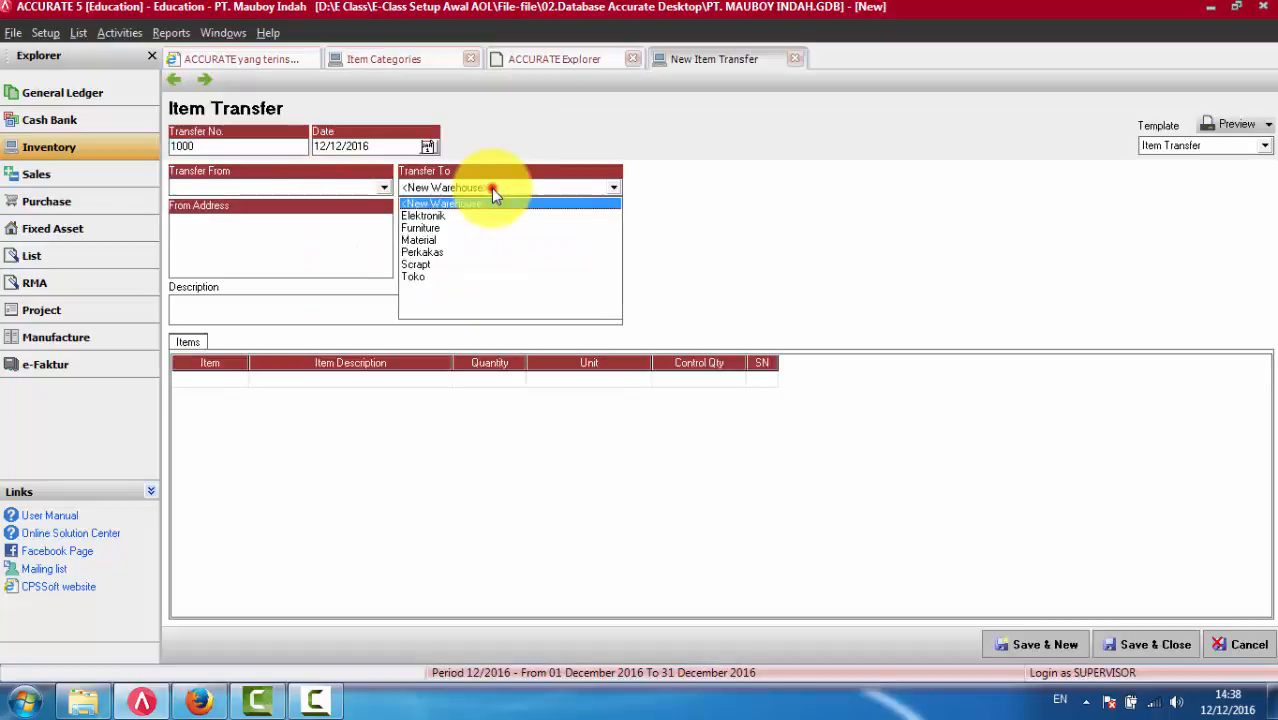
{"action": "left_click", "coordinate": [825, 197]}
{"action": "left_click", "coordinate": [314, 191]}
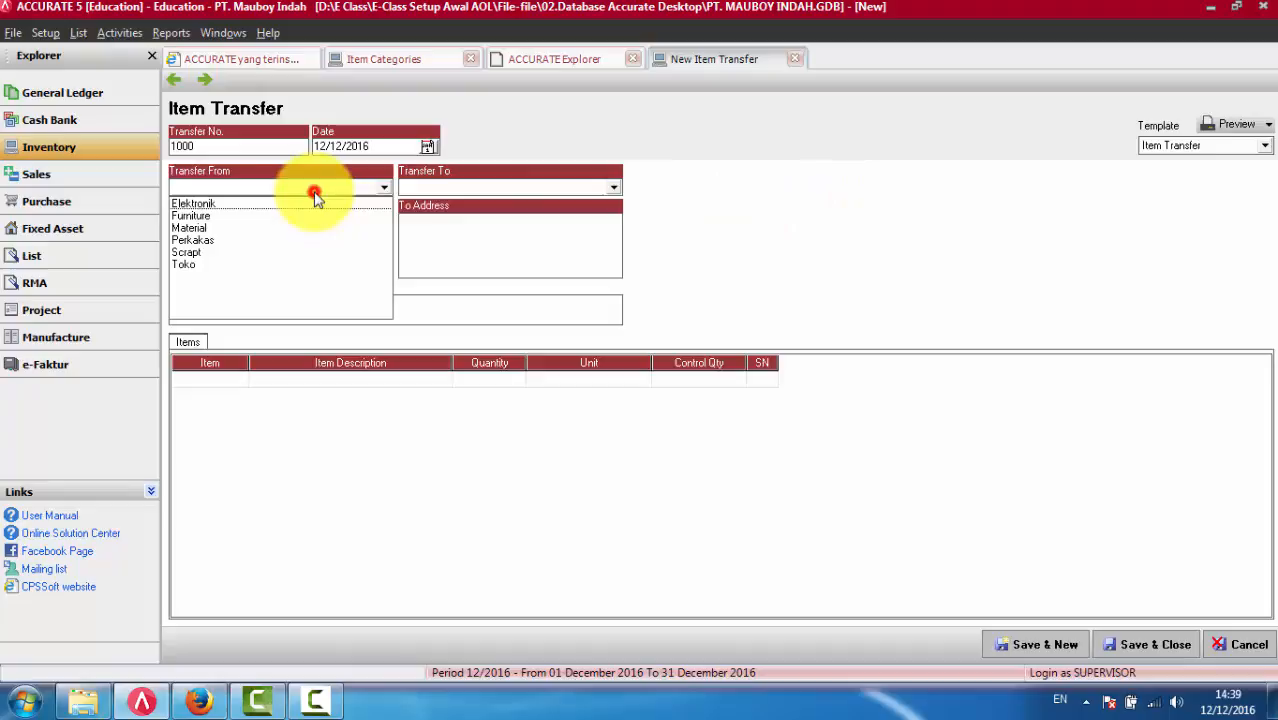
{"action": "left_click", "coordinate": [421, 191]}
{"action": "left_click", "coordinate": [742, 183]}
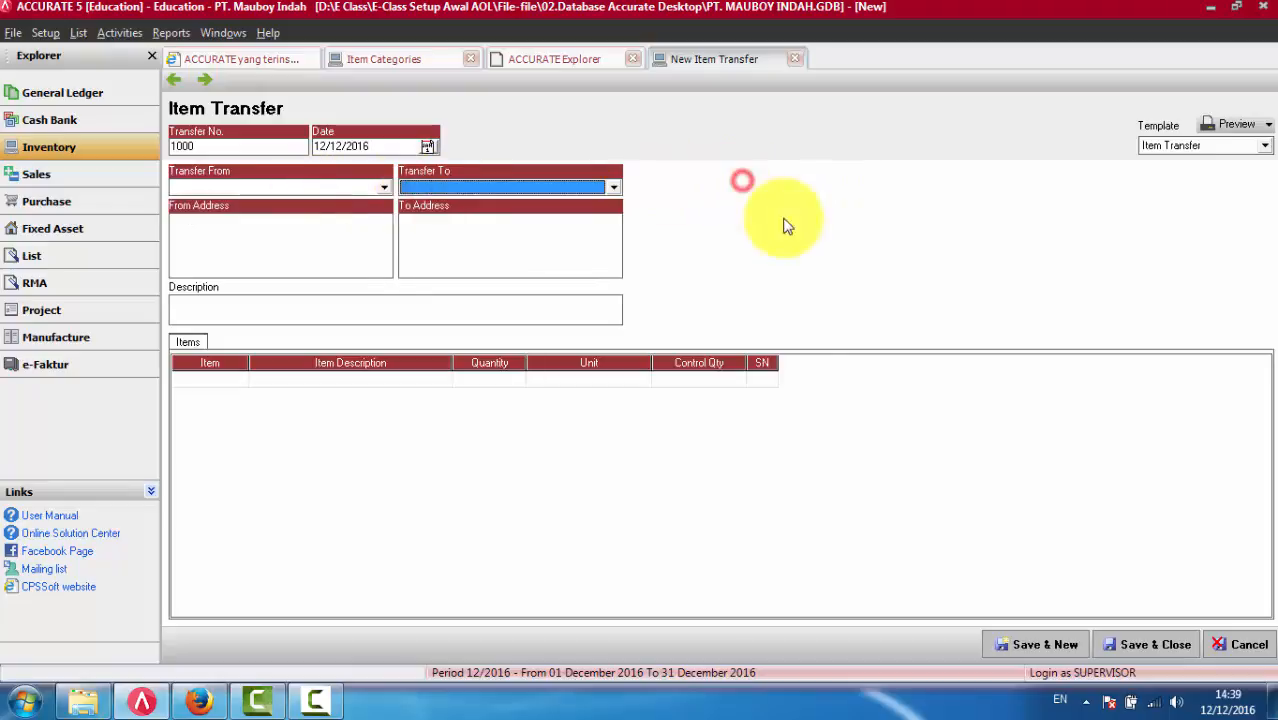
{"action": "left_click", "coordinate": [200, 703]}
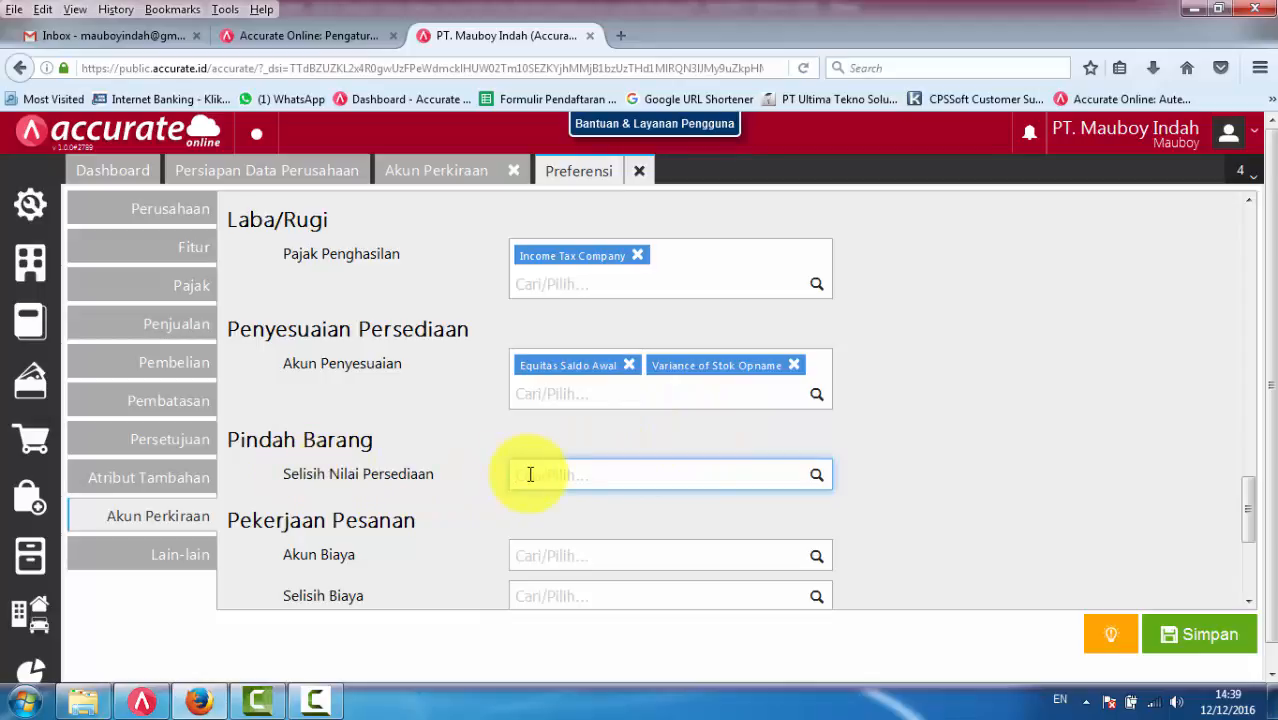
- Switch to ACCURATE 5, set Transfer From to Elektronik and view the warehouses offered for Transfer To
{"action": "left_click", "coordinate": [142, 703]}
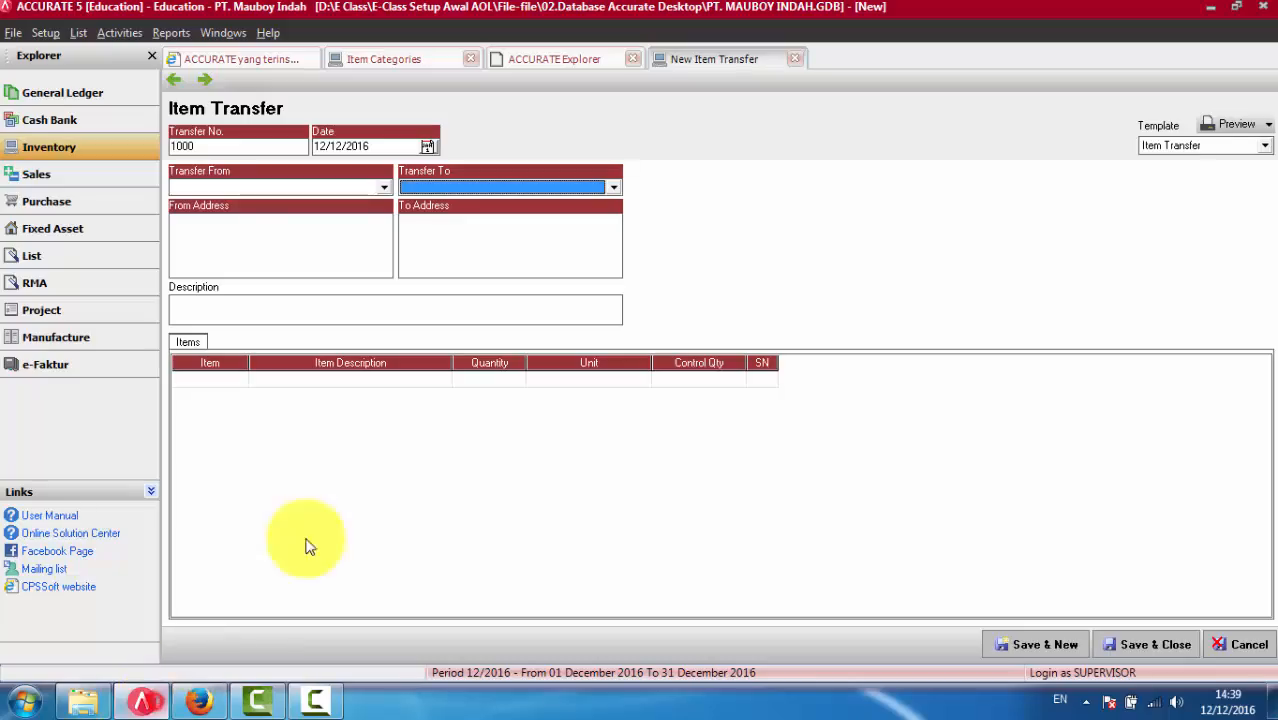
{"action": "left_click", "coordinate": [342, 185]}
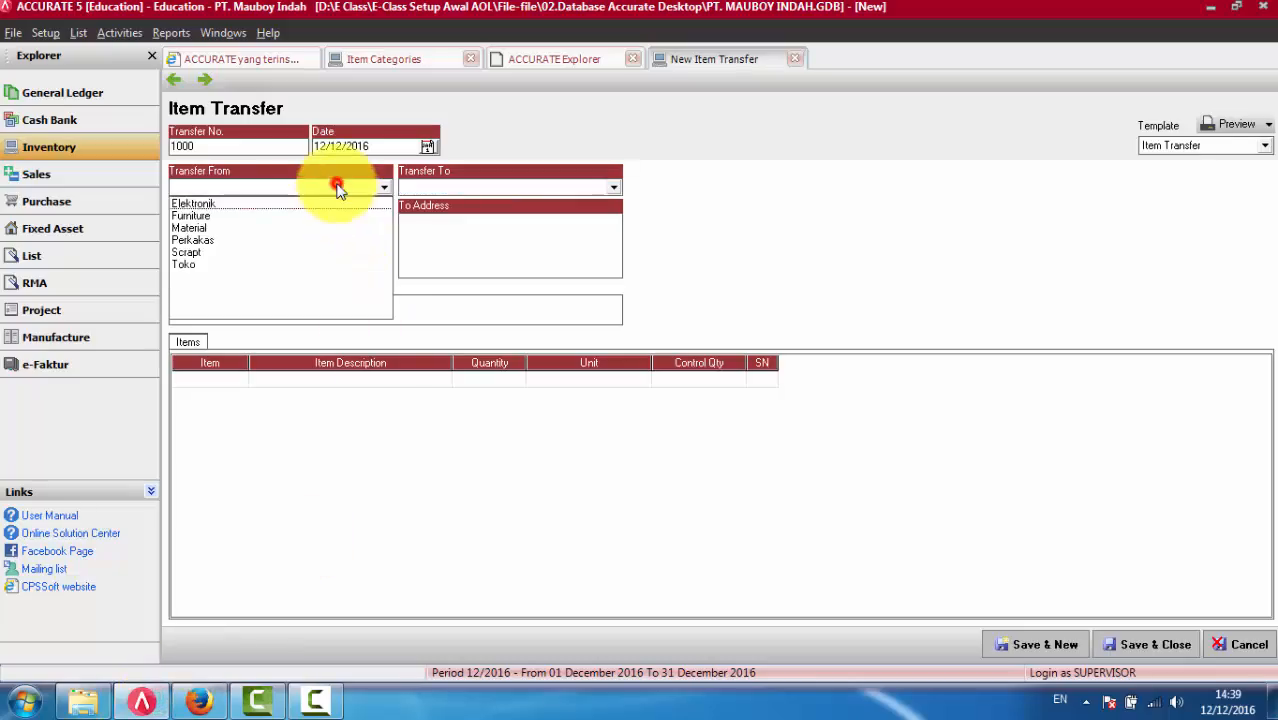
{"action": "left_click", "coordinate": [240, 205]}
{"action": "left_click", "coordinate": [550, 187]}
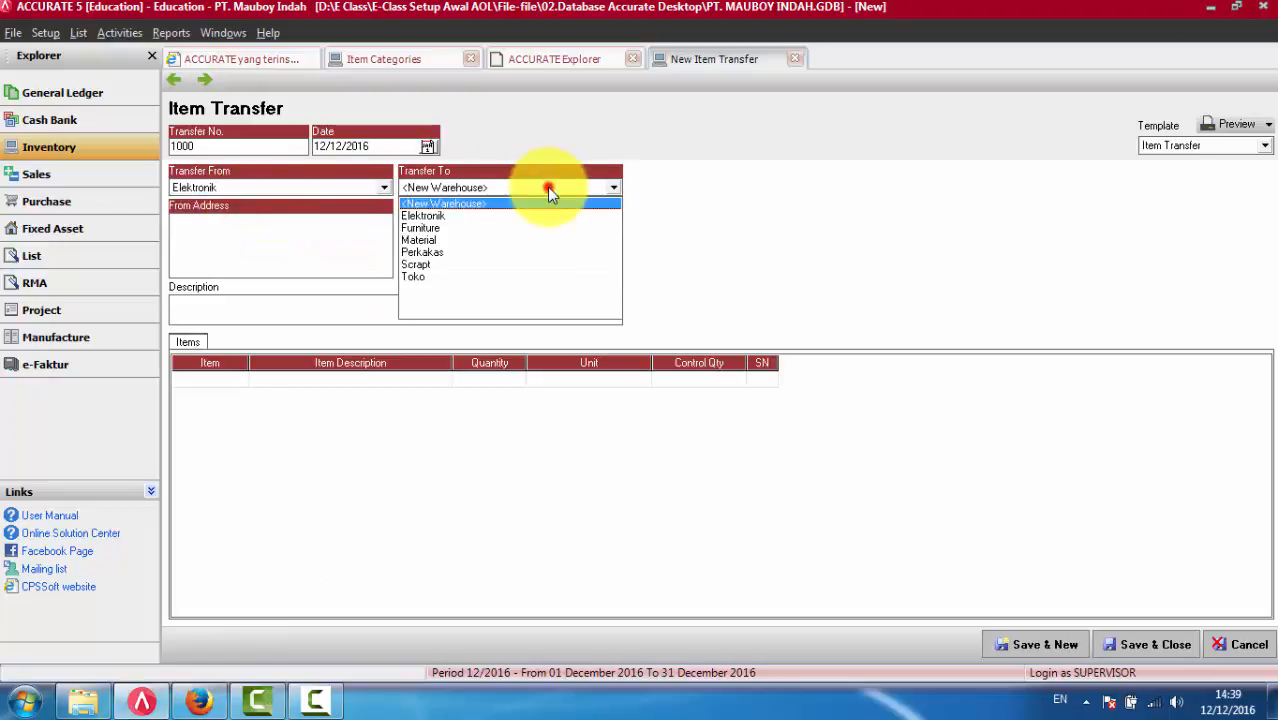
{"action": "left_click", "coordinate": [759, 182]}
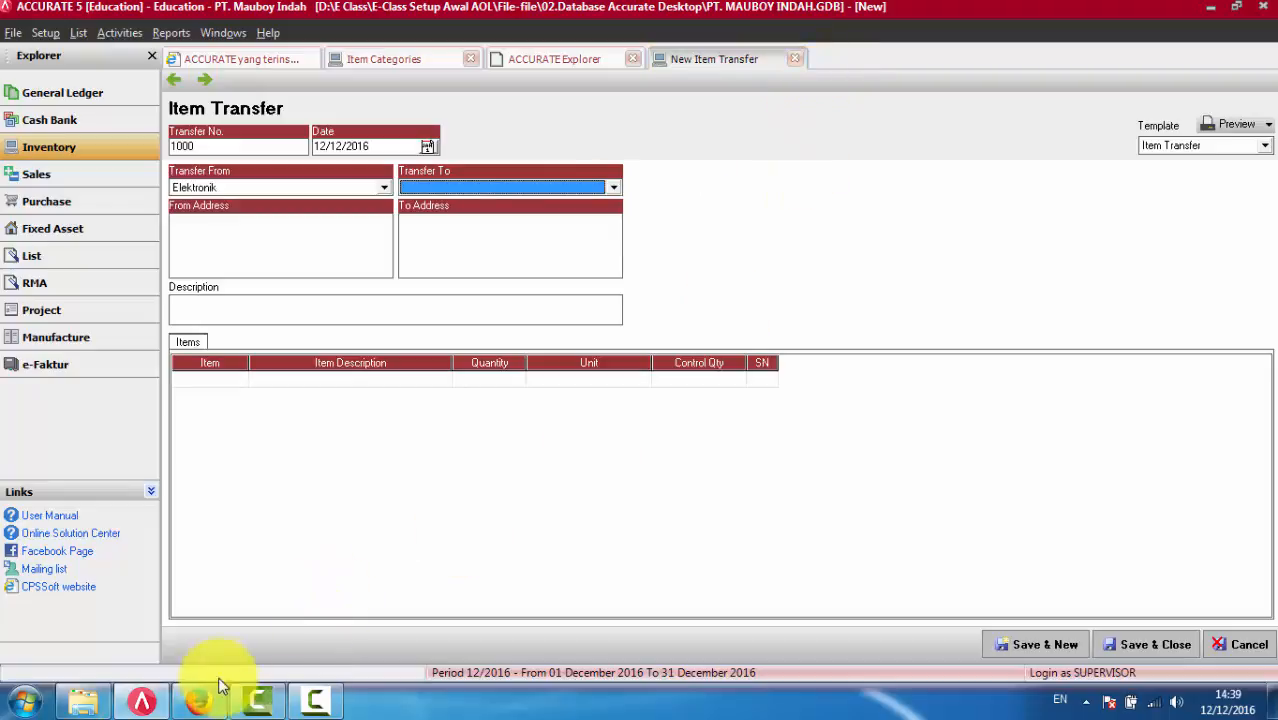
- Return to Accurate Online and set Selisih Nilai Persediaan under Pindah Barang to Variance Item Transfer
{"action": "left_click", "coordinate": [199, 701]}
{"action": "left_click", "coordinate": [703, 470]}
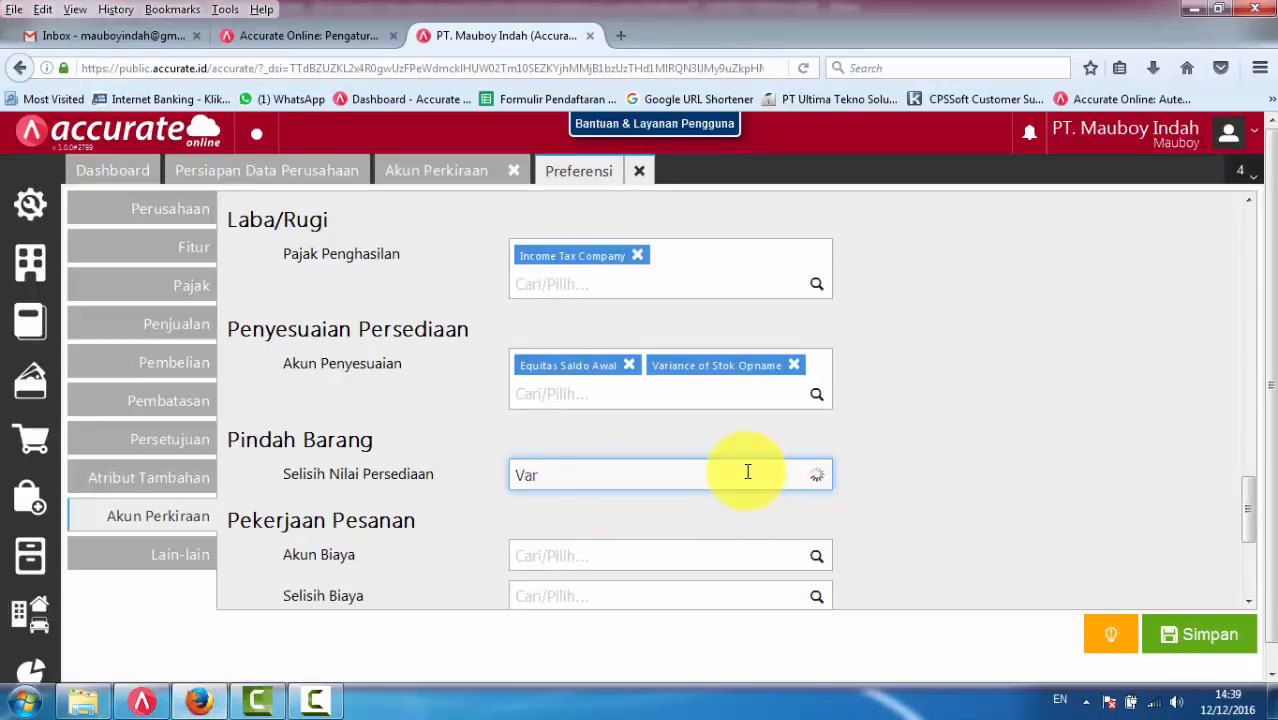
{"action": "scroll", "coordinate": [753, 481], "scroll_direction": "down", "scroll_amount": 2}
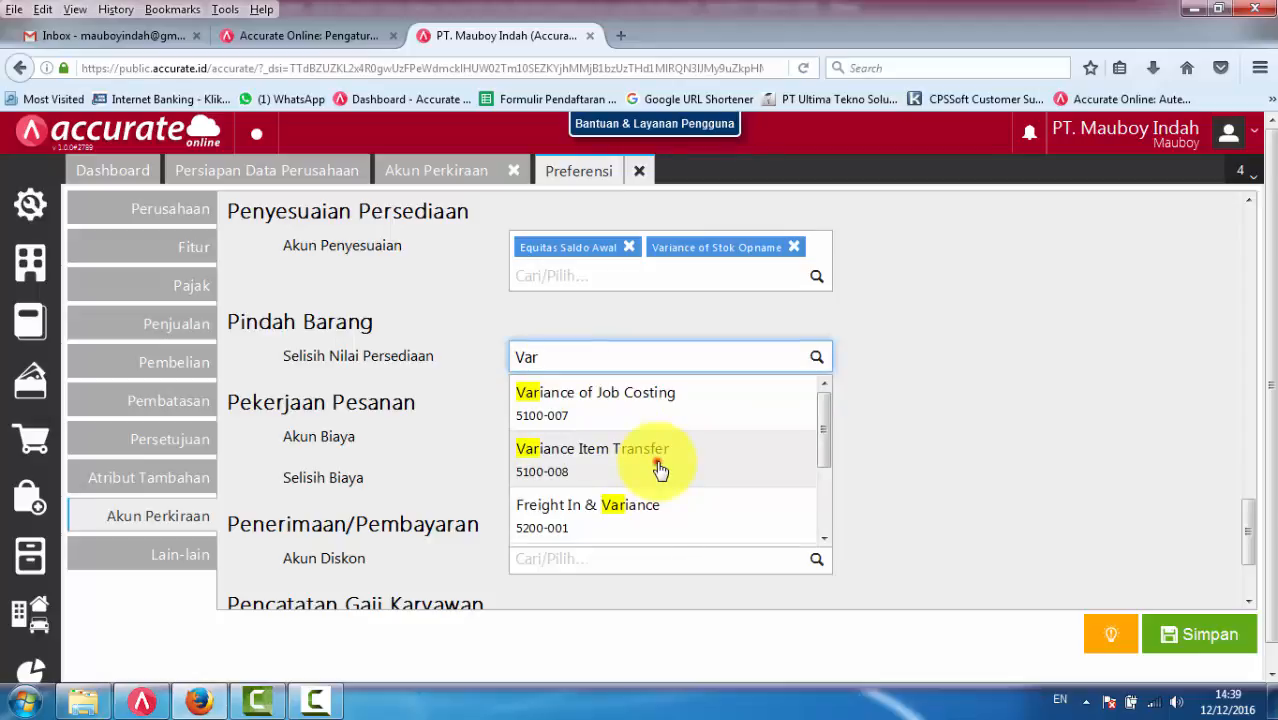
{"action": "left_click", "coordinate": [659, 470]}
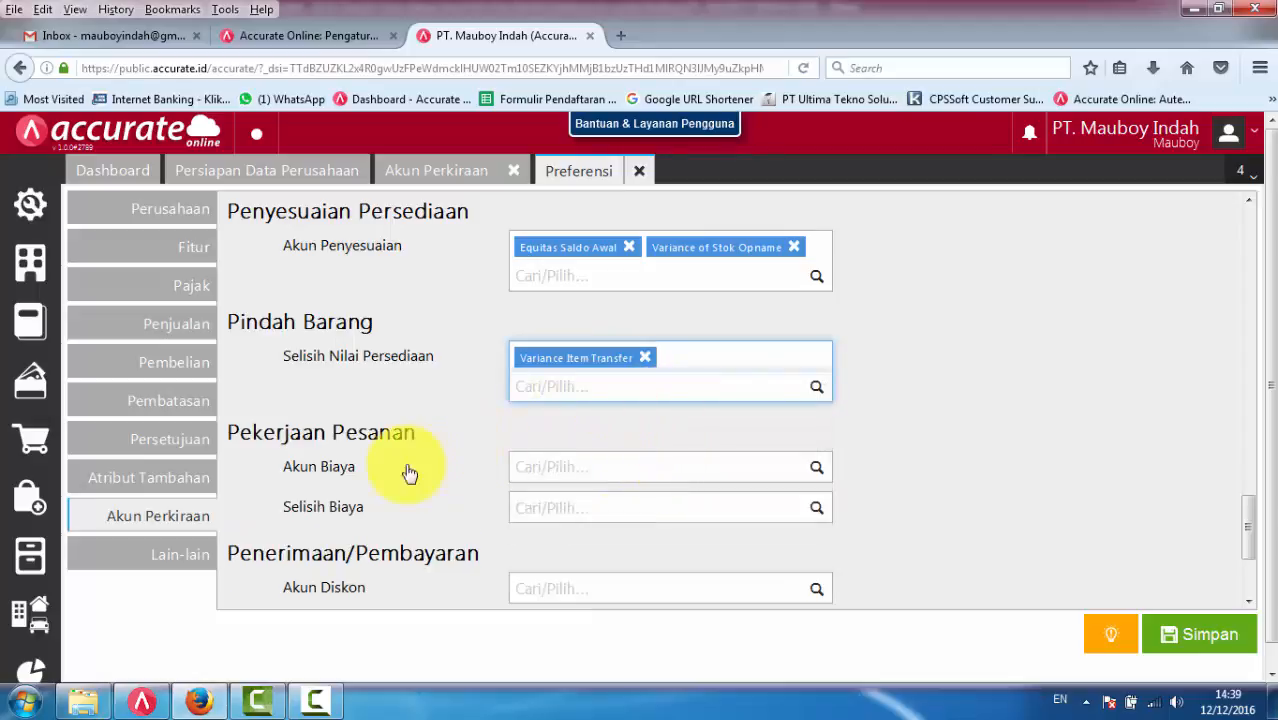
{"action": "scroll", "coordinate": [375, 479], "scroll_direction": "down", "scroll_amount": 2}
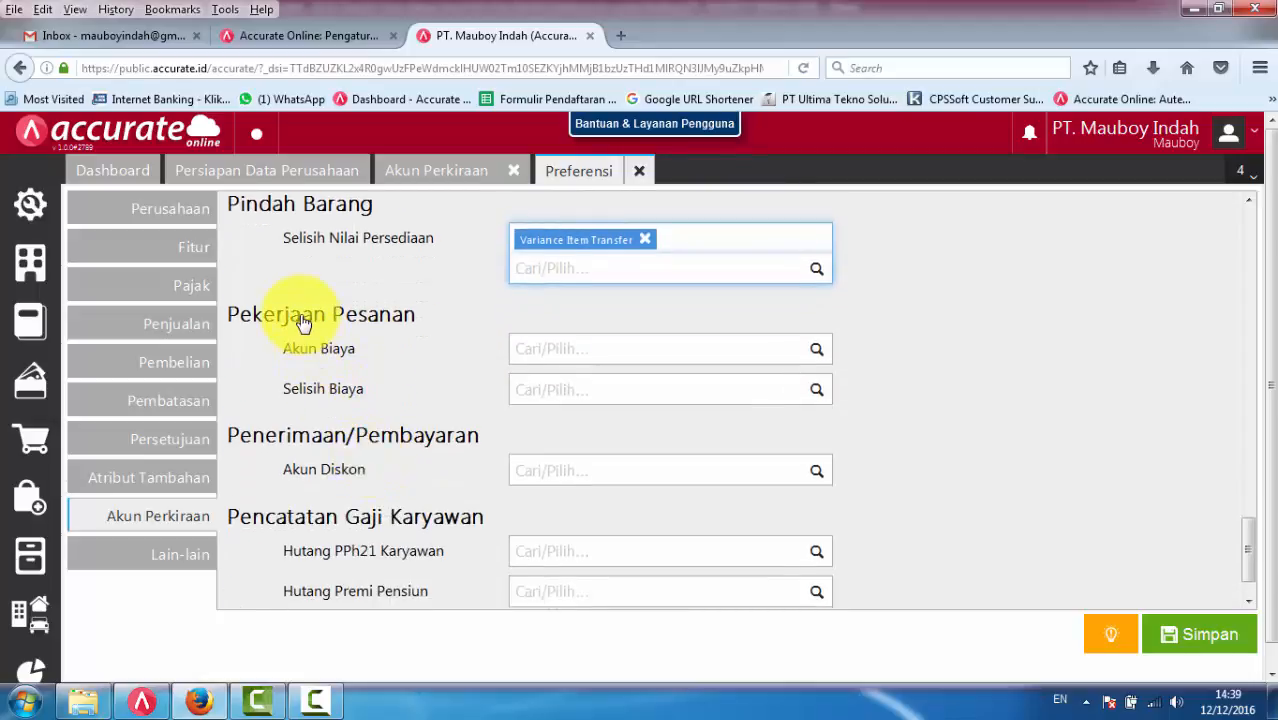
- Switch to ACCURATE 5, discard the unsaved item transfer and open a new Job Costing form
{"action": "left_click", "coordinate": [141, 700]}
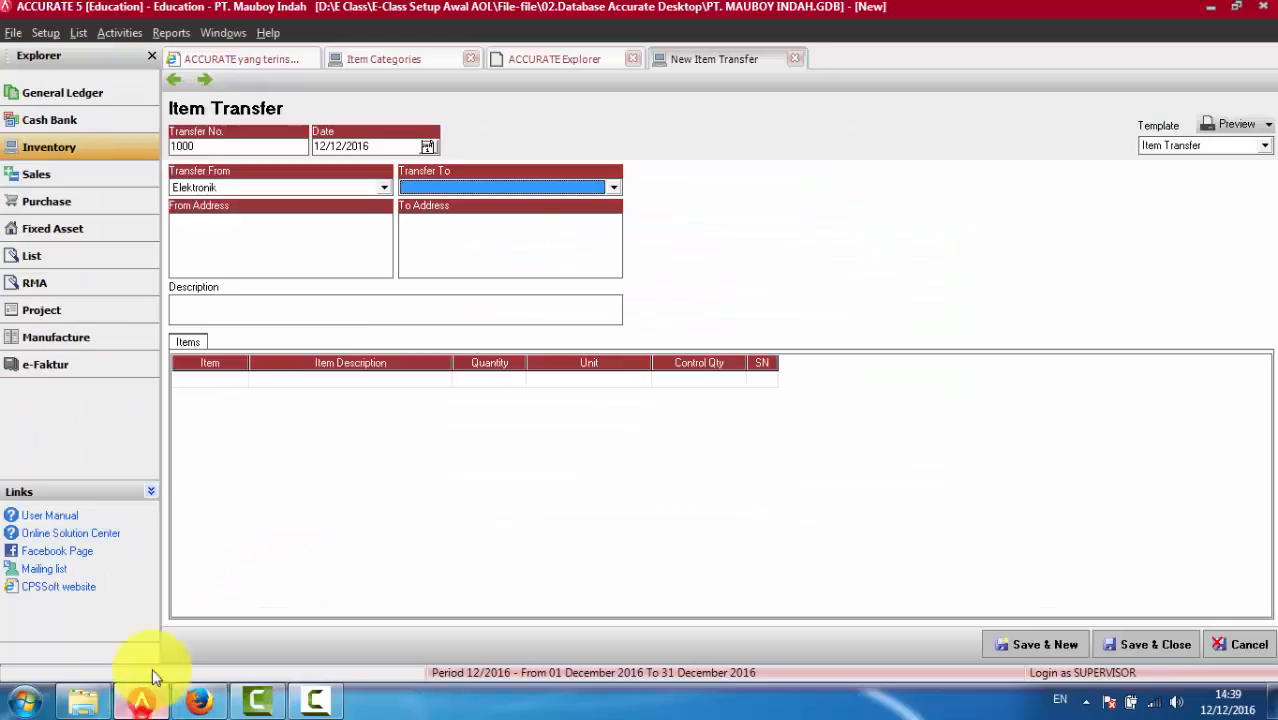
{"action": "left_click", "coordinate": [1240, 644]}
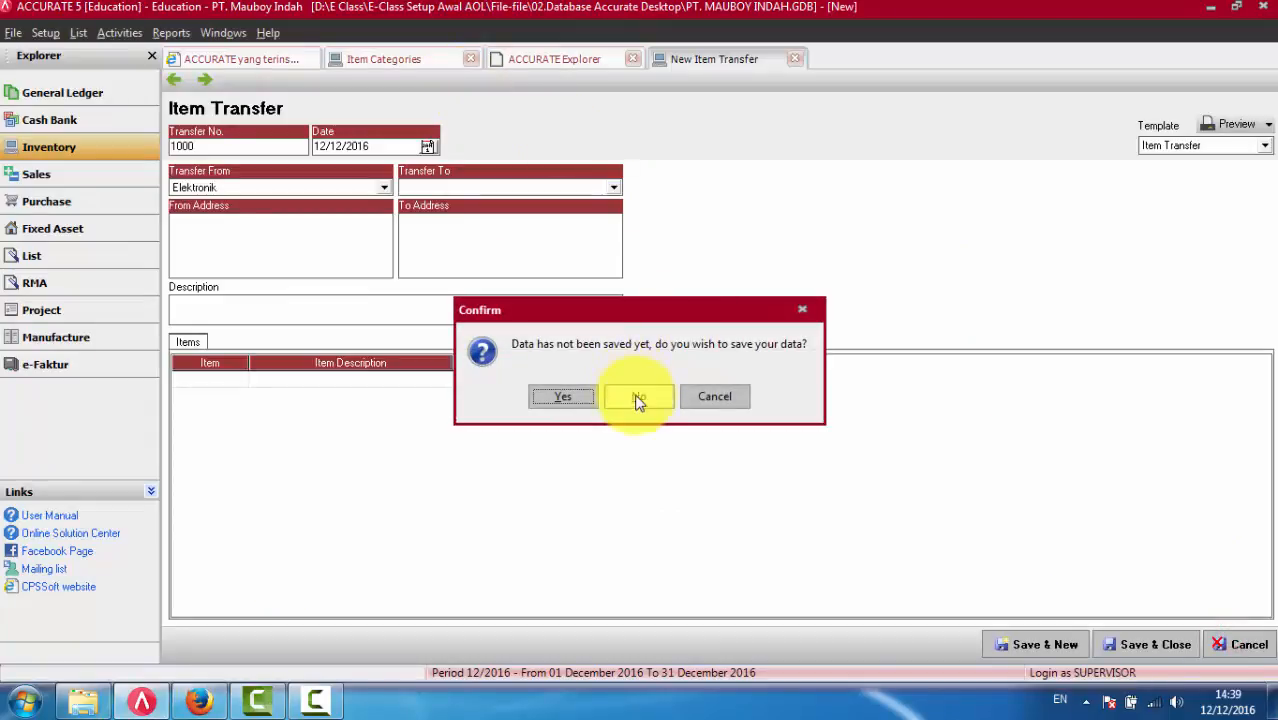
{"action": "left_click", "coordinate": [639, 395]}
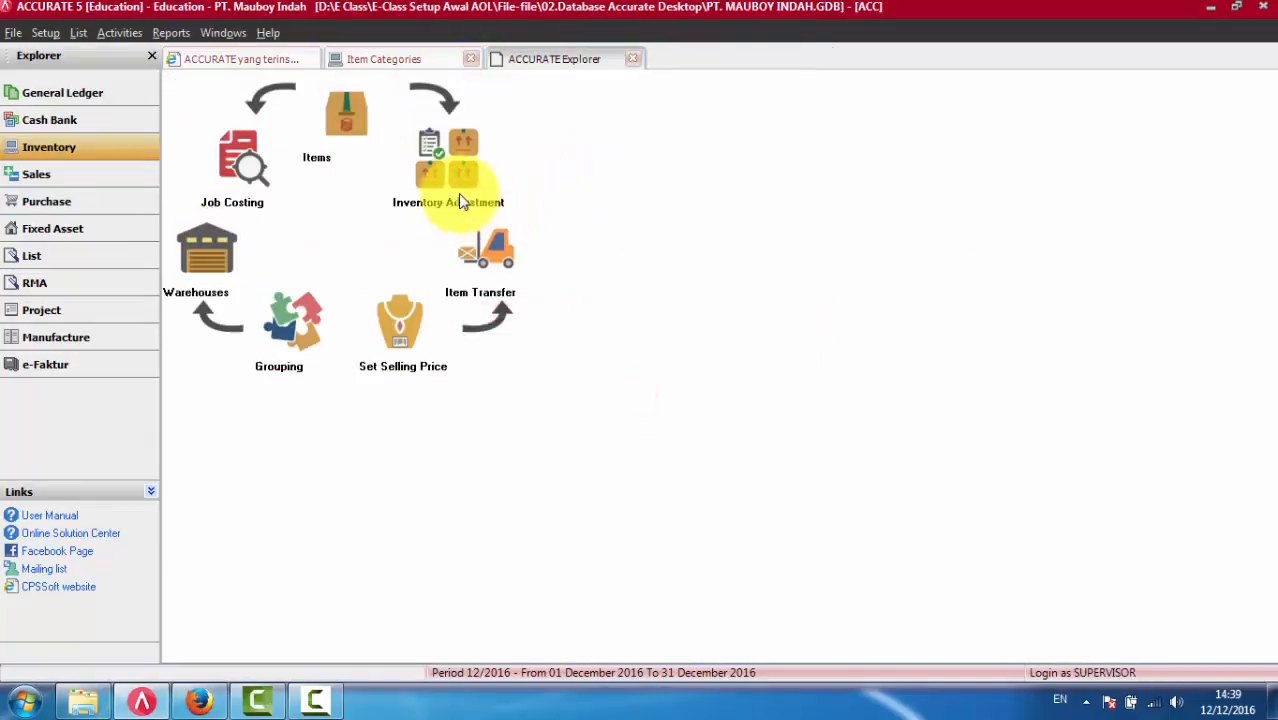
{"action": "left_click", "coordinate": [232, 176]}
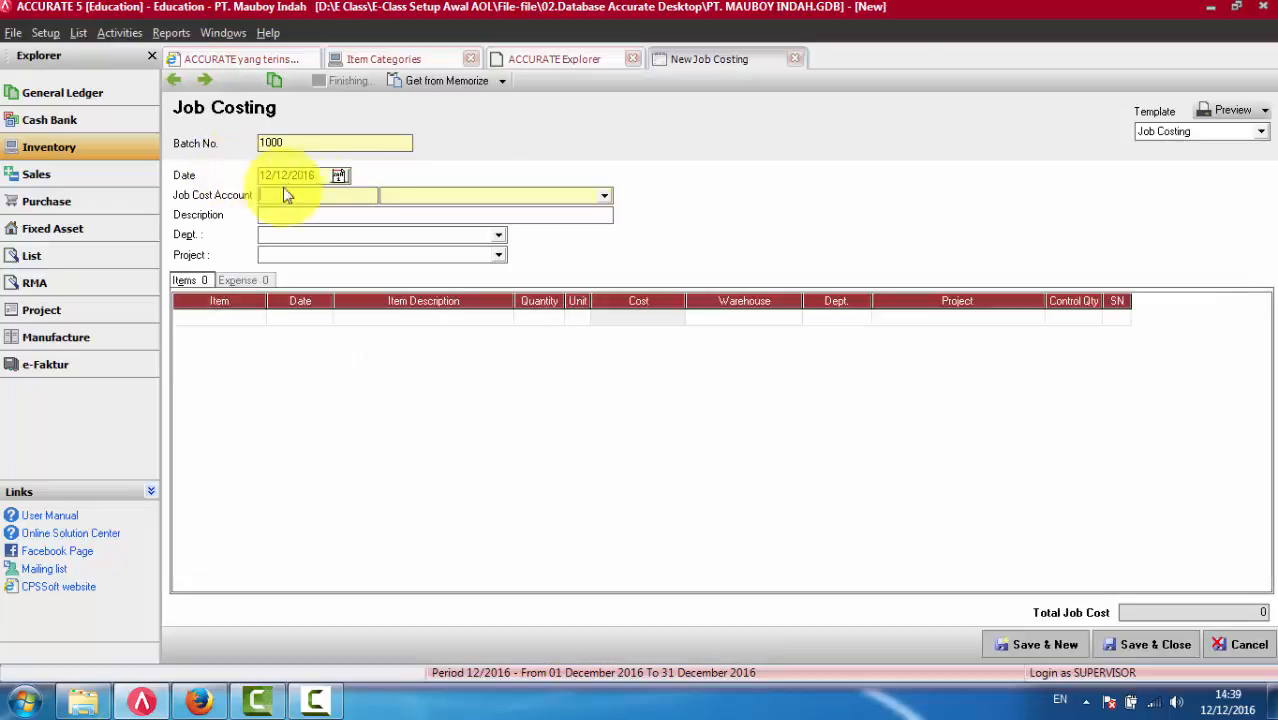
- Browse the accounts offered for Job Cost Account without choosing one, and return to Akun Biaya under Pekerjaan Pesanan in Accurate Online
{"action": "left_click", "coordinate": [409, 198]}
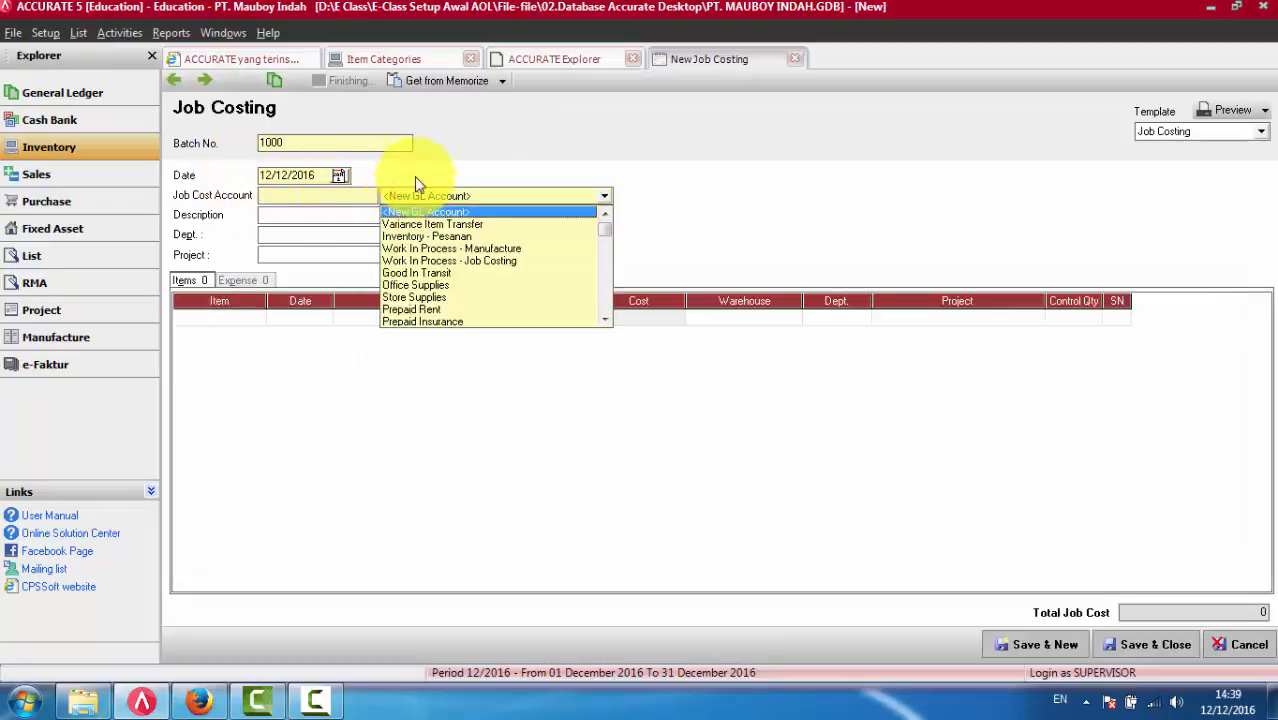
{"action": "left_click", "coordinate": [453, 156]}
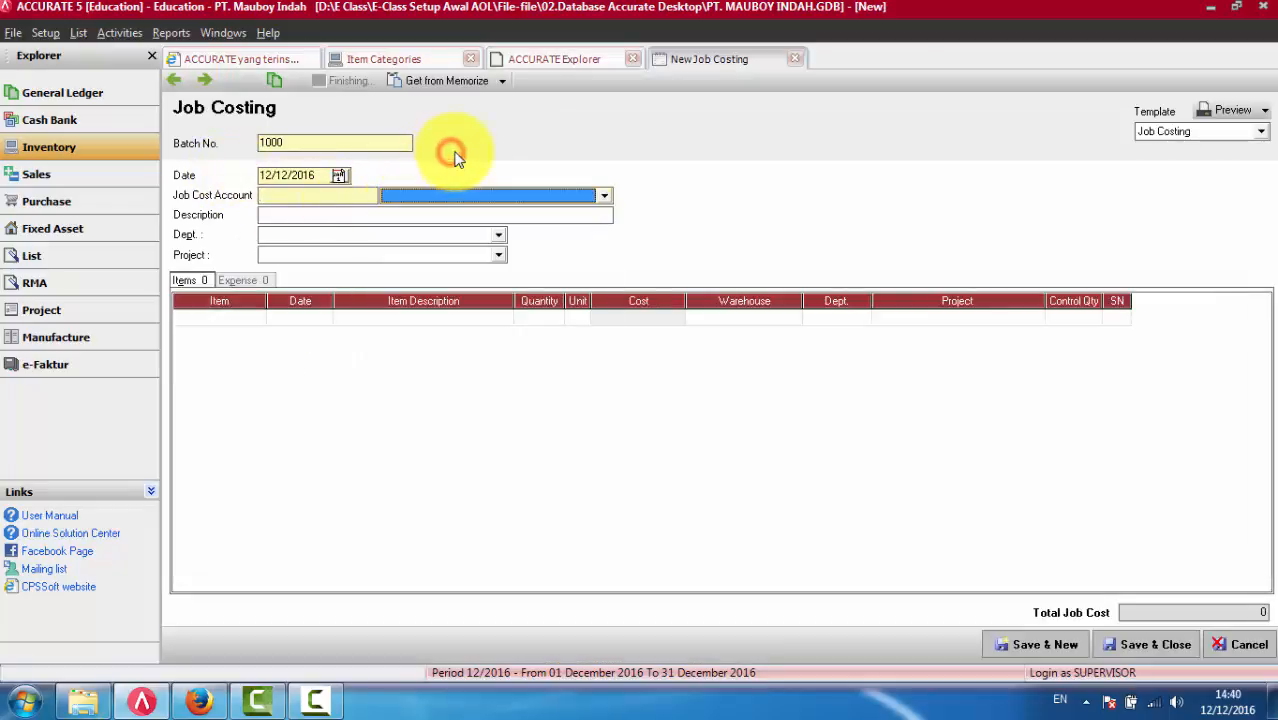
{"action": "left_click", "coordinate": [286, 194]}
{"action": "left_click", "coordinate": [222, 703]}
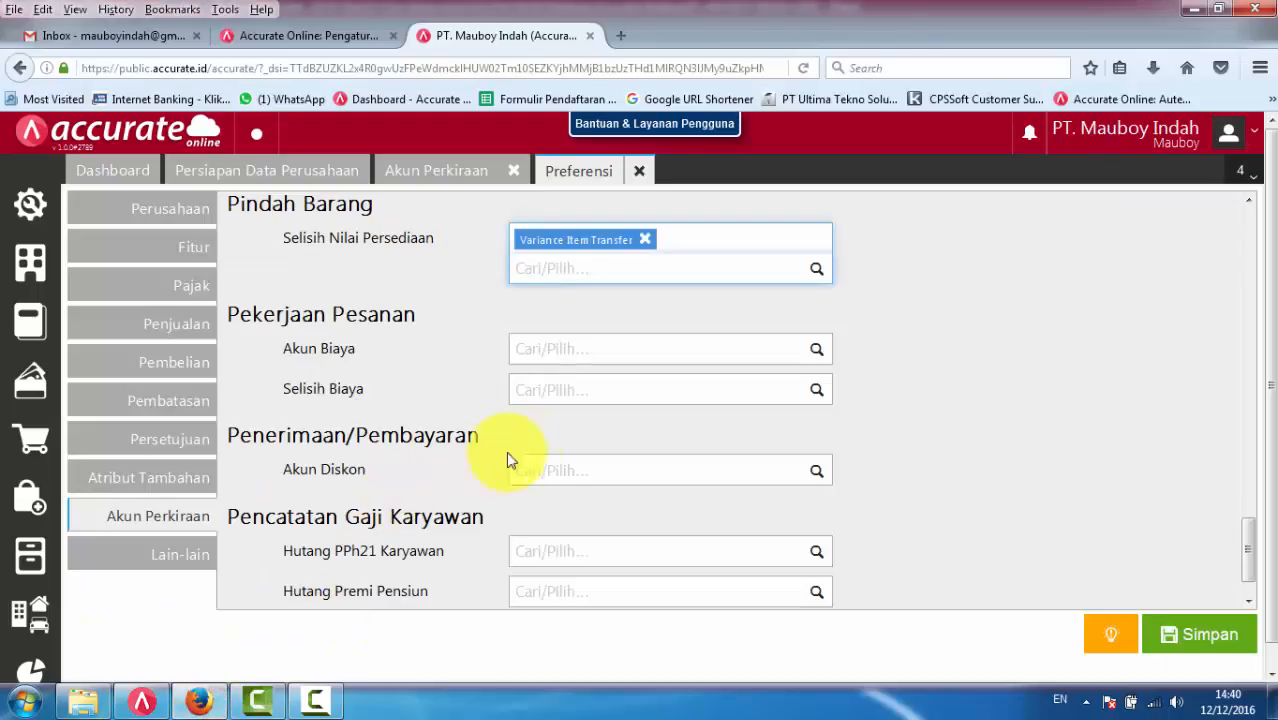
{"action": "scroll", "coordinate": [557, 420], "scroll_direction": "up", "scroll_amount": 2}
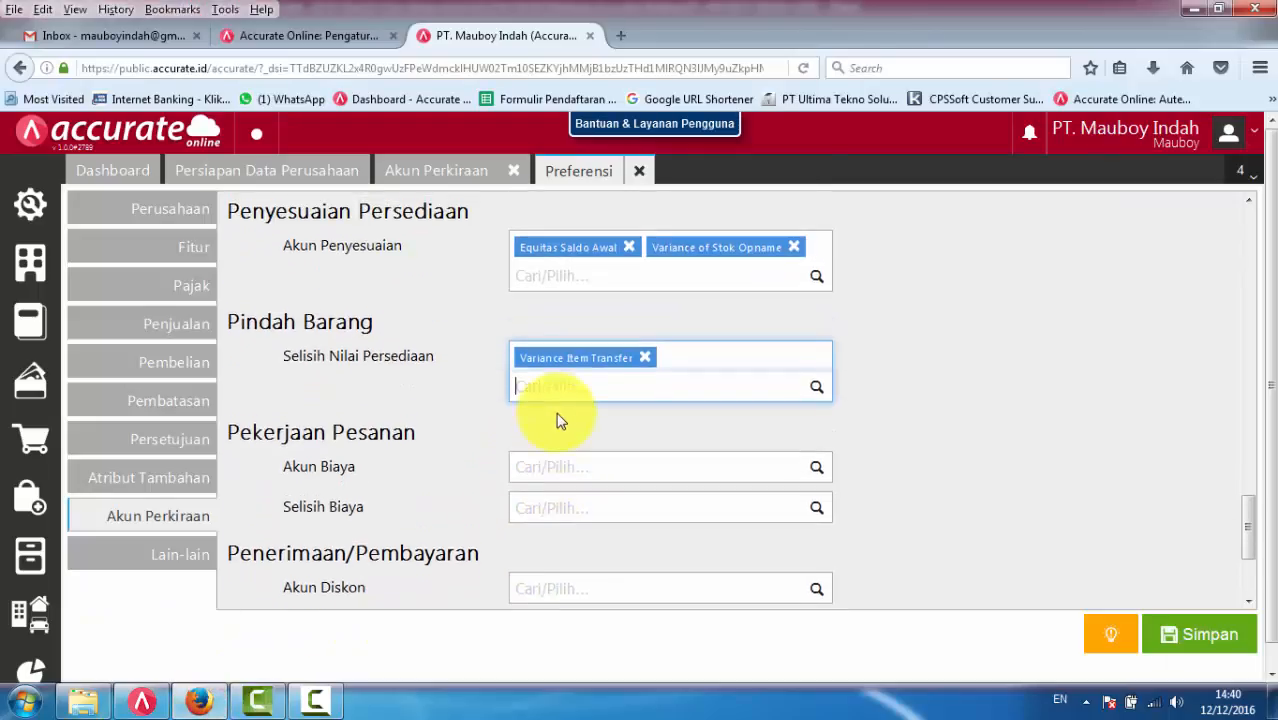
{"action": "scroll", "coordinate": [557, 420], "scroll_direction": "down", "scroll_amount": 2}
{"action": "left_click", "coordinate": [560, 352]}
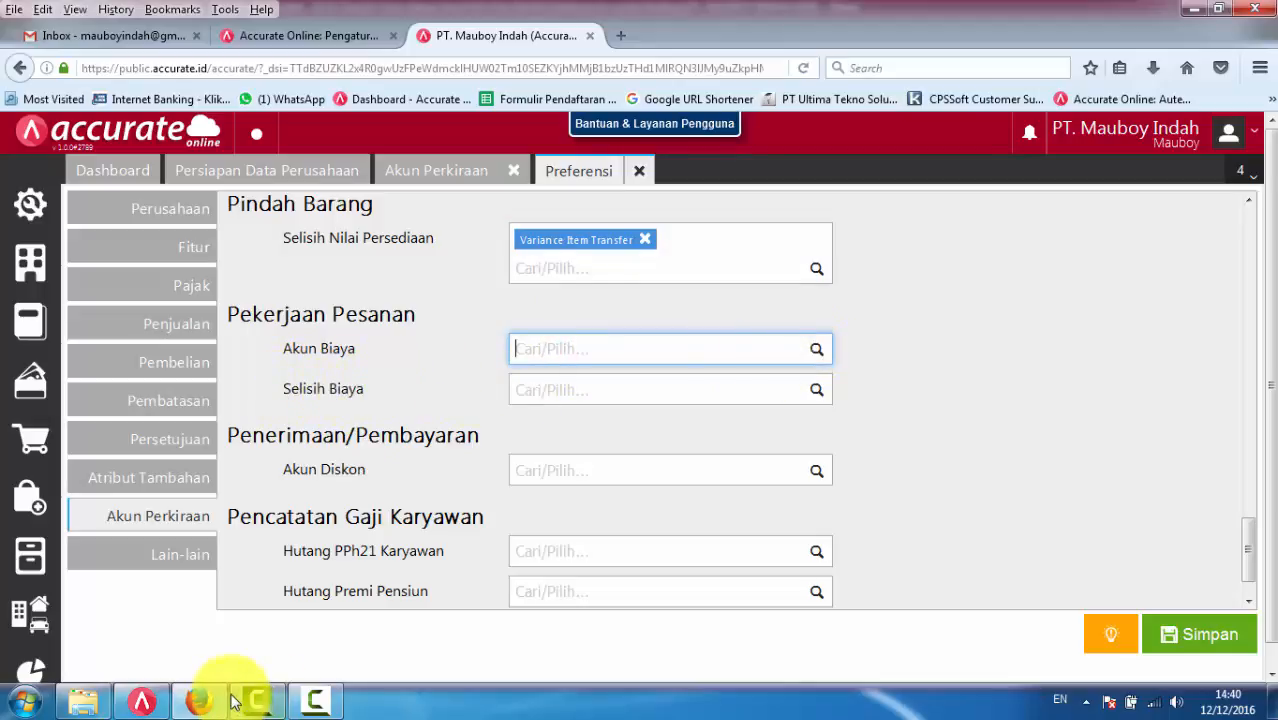
- Switch to ACCURATE 5, close the Job Costing form and open the Job Costing preferences
{"action": "left_click", "coordinate": [150, 703]}
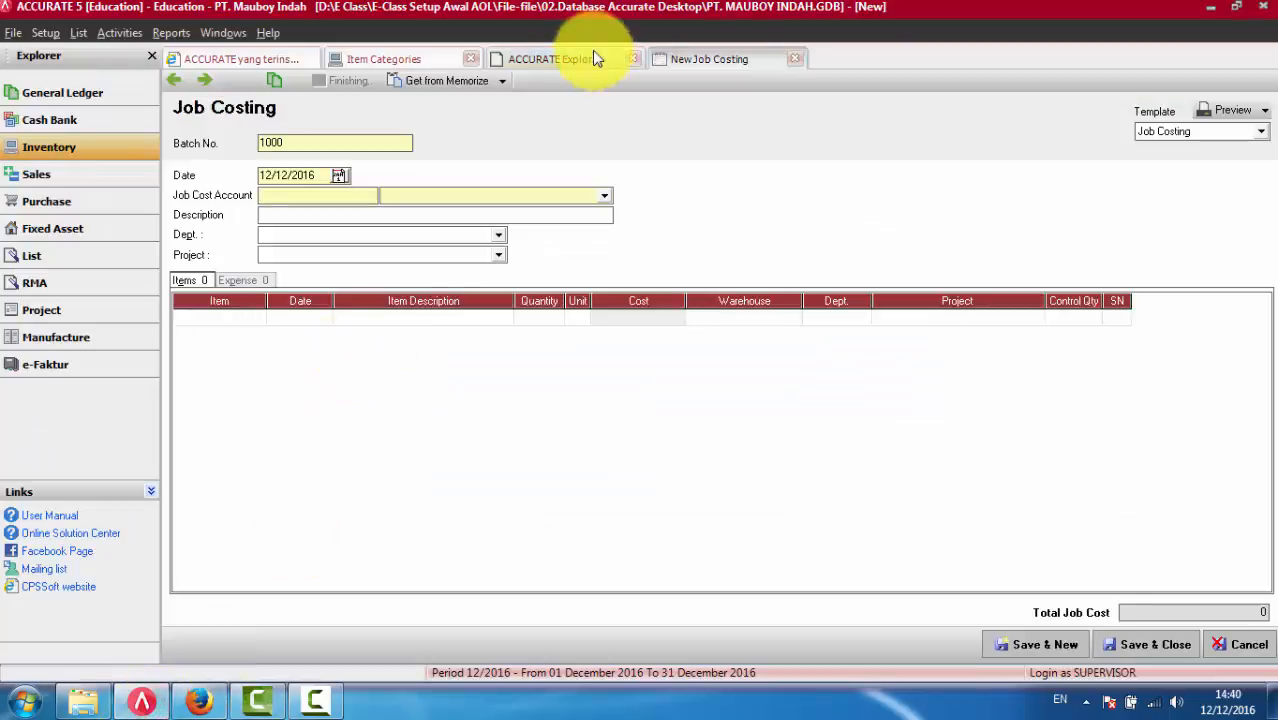
{"action": "left_click", "coordinate": [793, 62]}
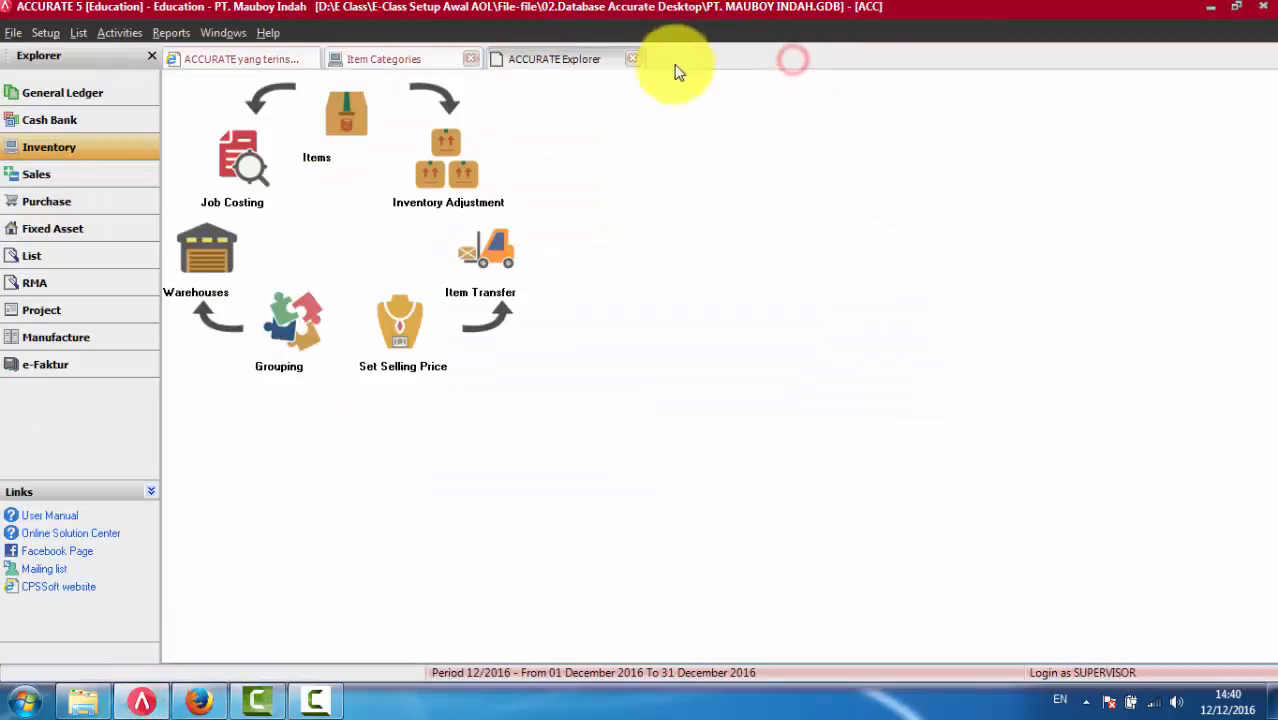
{"action": "left_click", "coordinate": [45, 33]}
{"action": "left_click", "coordinate": [66, 78]}
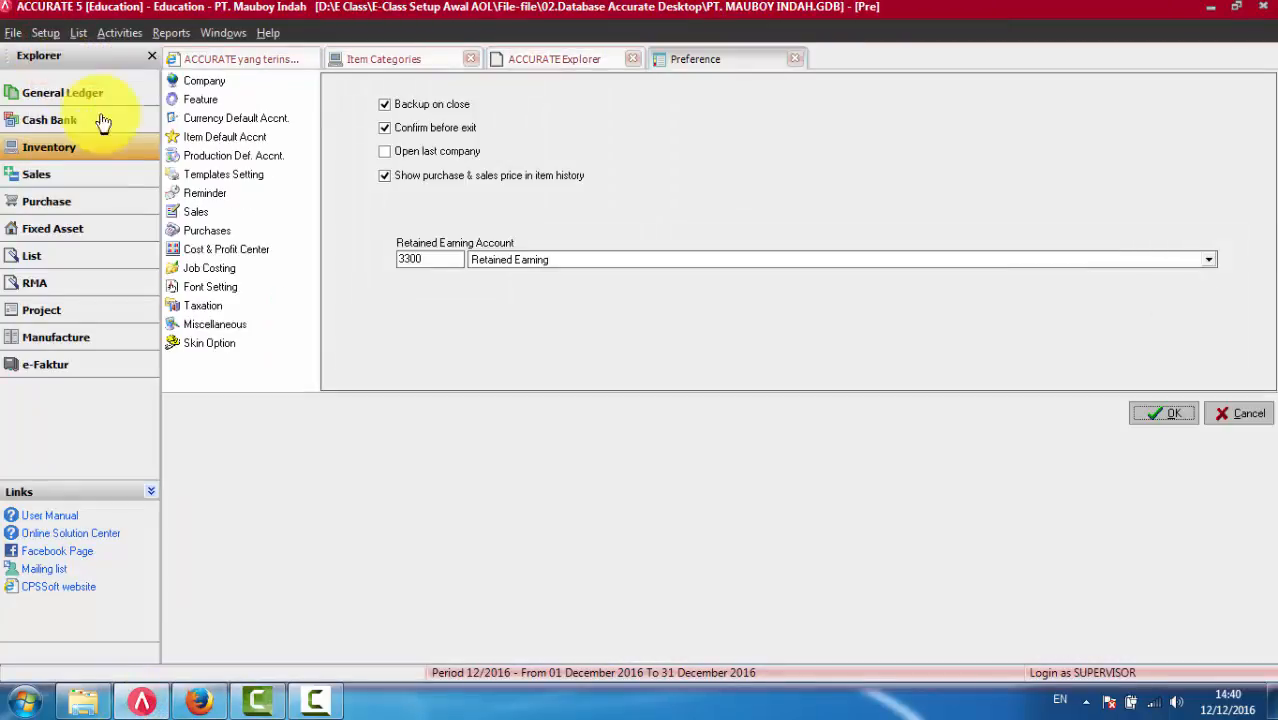
{"action": "left_click", "coordinate": [202, 268]}
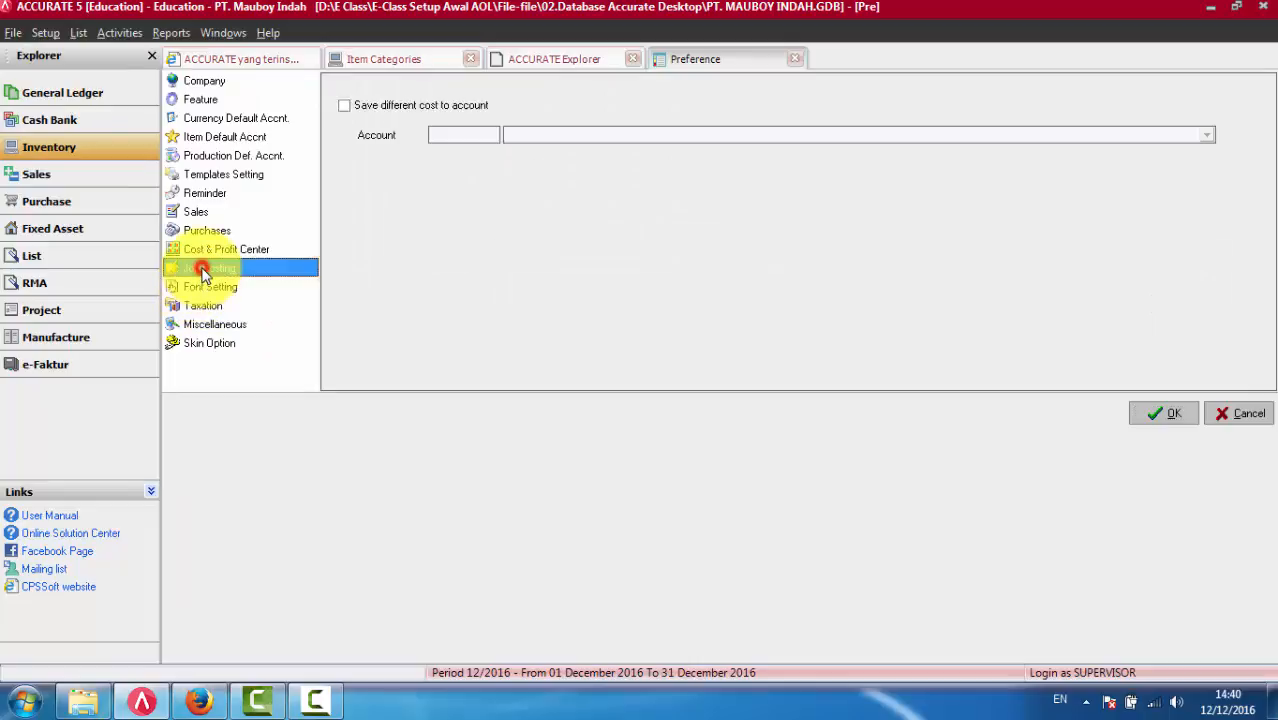
- Enable saving different cost to account and view the accounts offered without choosing one
{"action": "left_click", "coordinate": [357, 106]}
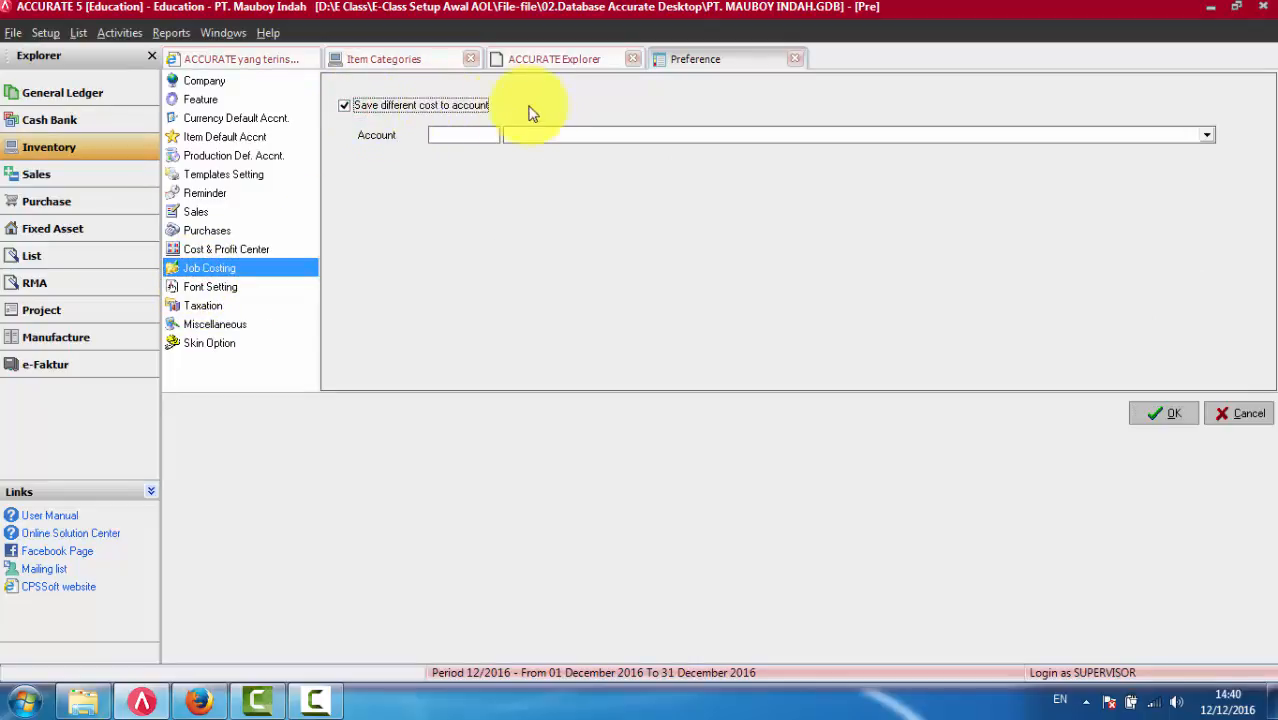
{"action": "left_click", "coordinate": [548, 137]}
{"action": "left_click", "coordinate": [542, 131]}
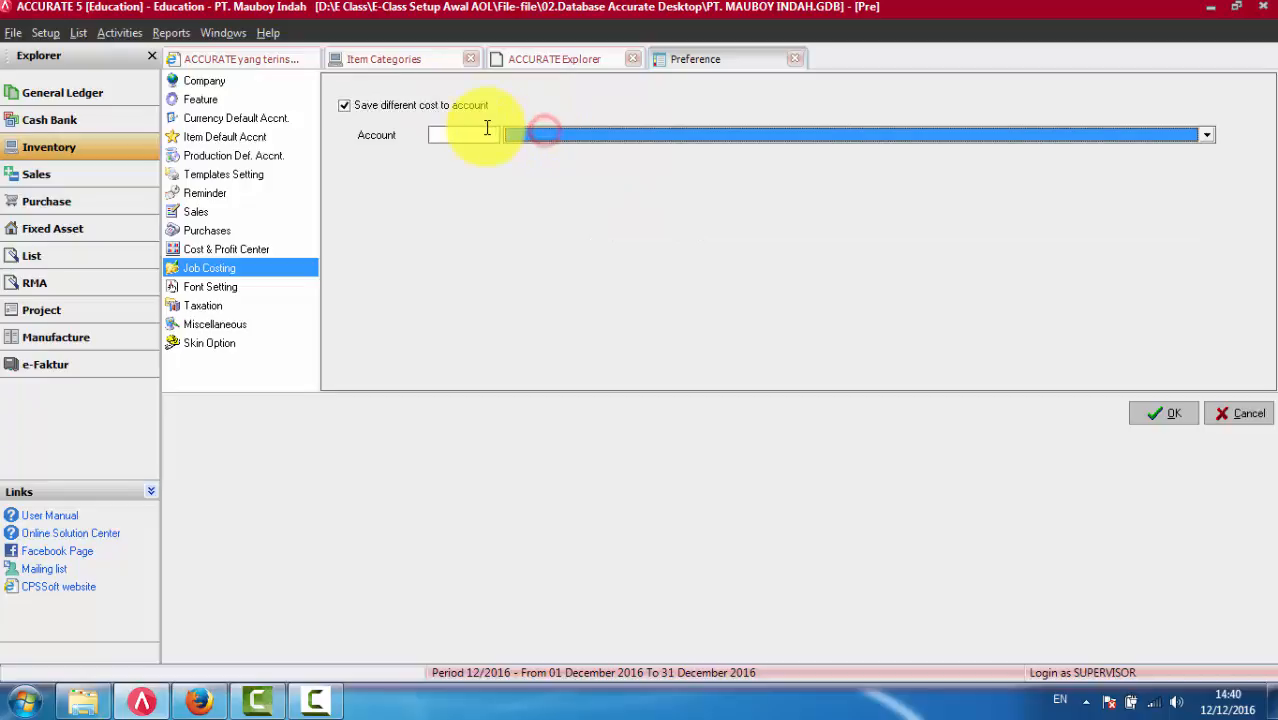
- Switch to Accurate Online and set Pekerjaan Pesanan's Akun Biaya to Work In Process - Job Costing and Selisih Biaya to Variance of Job Costing
{"action": "left_click", "coordinate": [199, 700]}
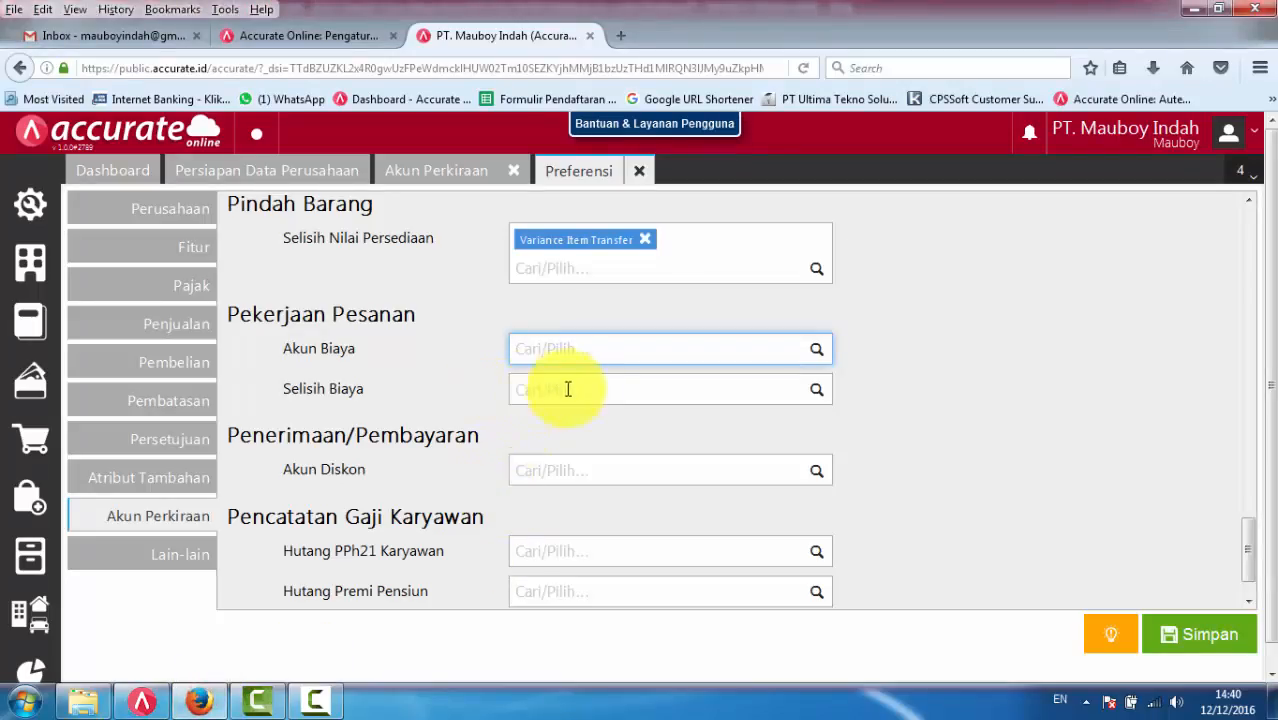
{"action": "left_click", "coordinate": [816, 352]}
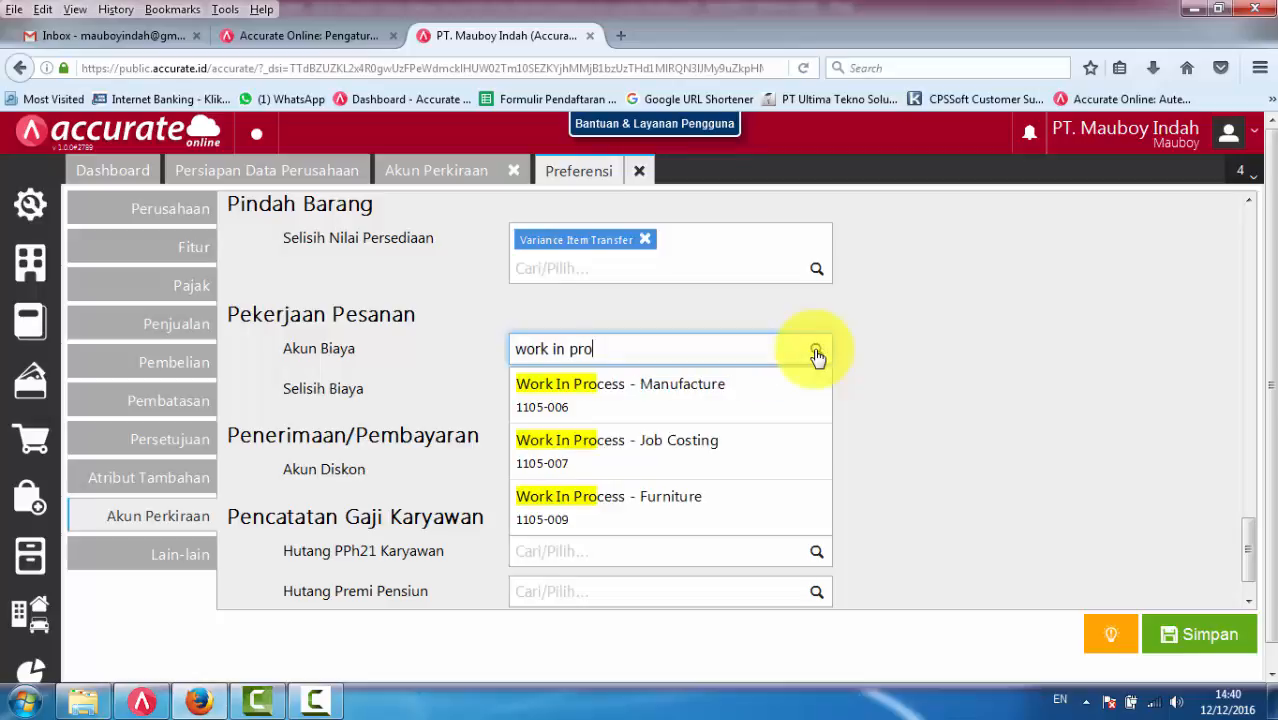
{"action": "left_click", "coordinate": [686, 456]}
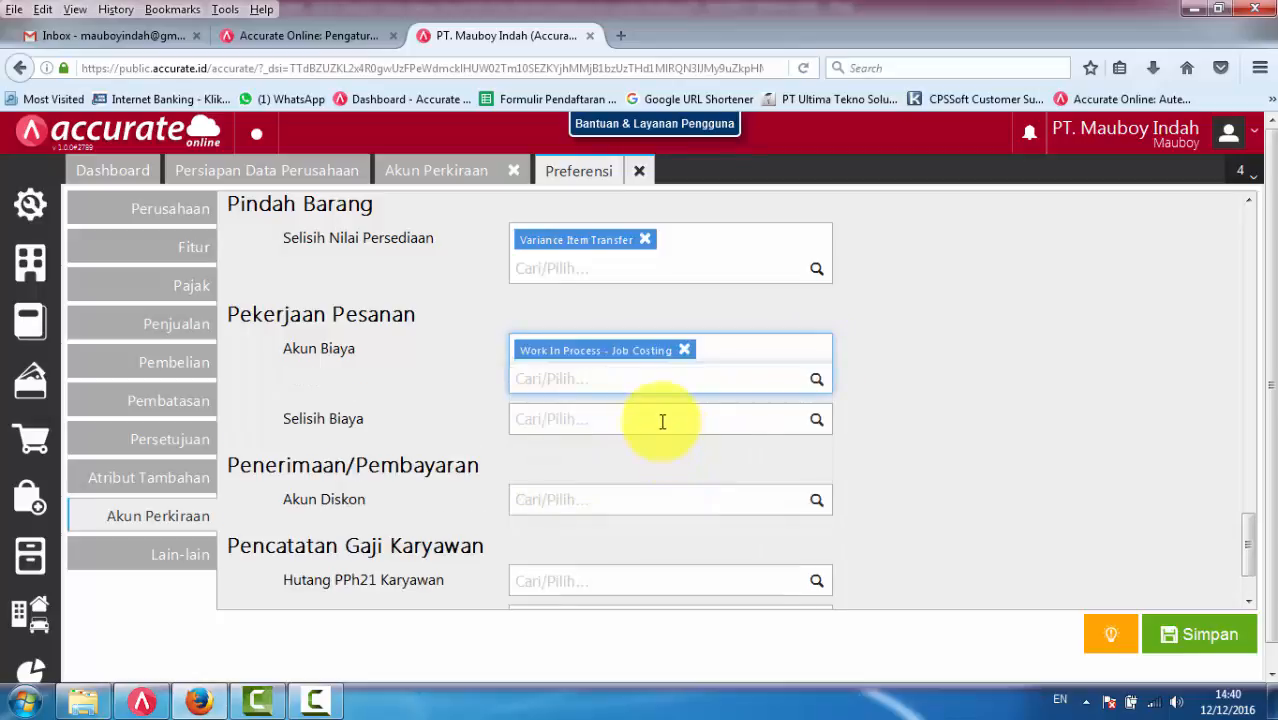
{"action": "left_click", "coordinate": [662, 421]}
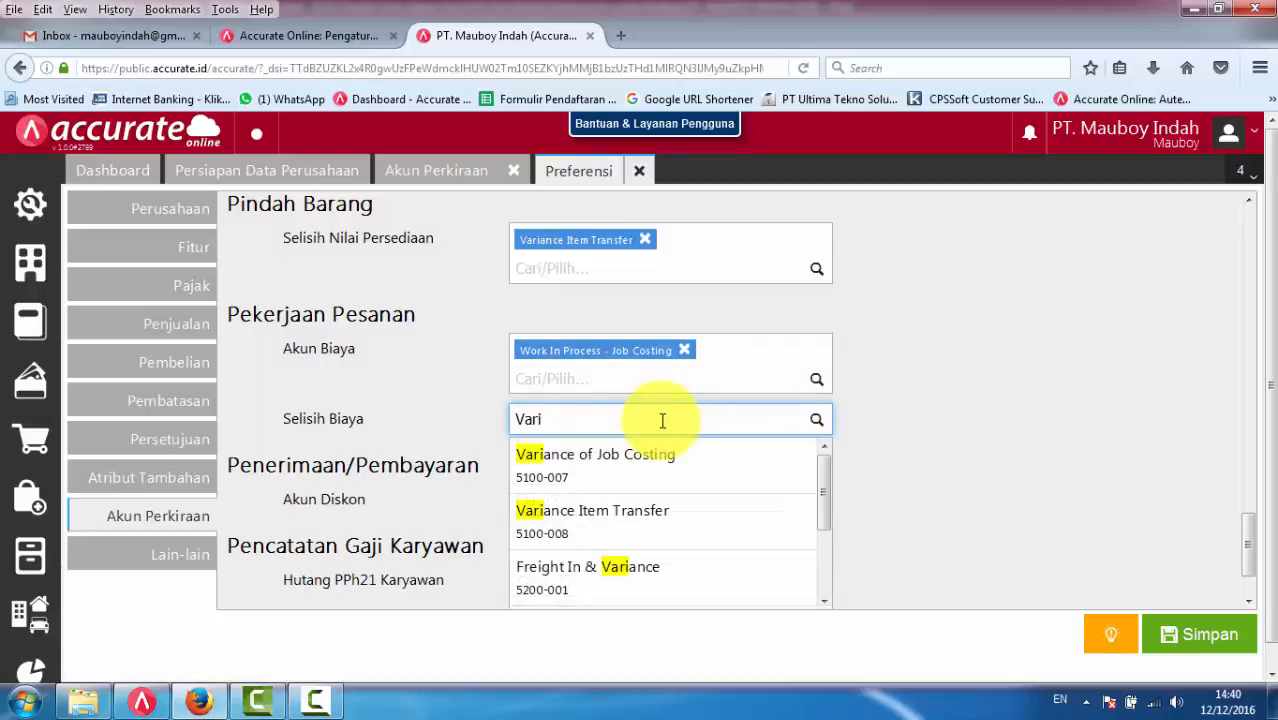
{"action": "left_click", "coordinate": [662, 480]}
{"action": "scroll", "coordinate": [1190, 390], "scroll_direction": "down", "scroll_amount": 2}
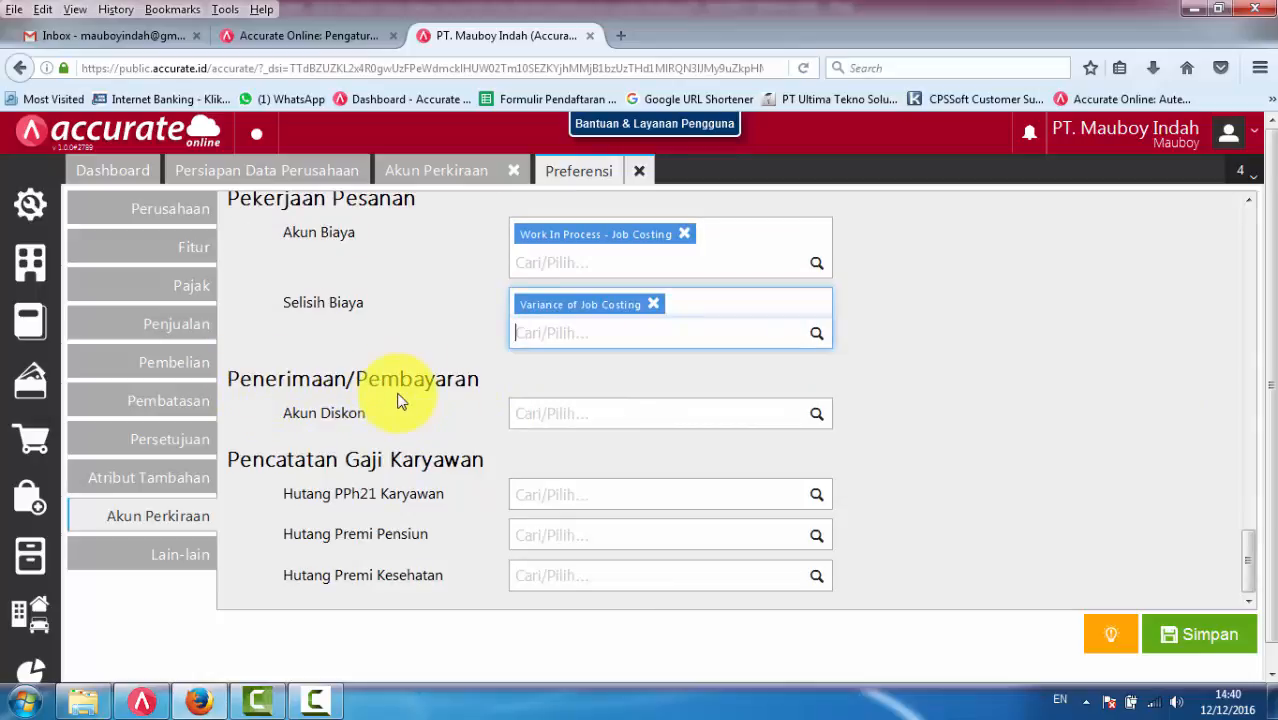
- Switch to ACCURATE 5, cancel the Job Costing preference changes and open a new Purchase Payment form
{"action": "left_click", "coordinate": [145, 700]}
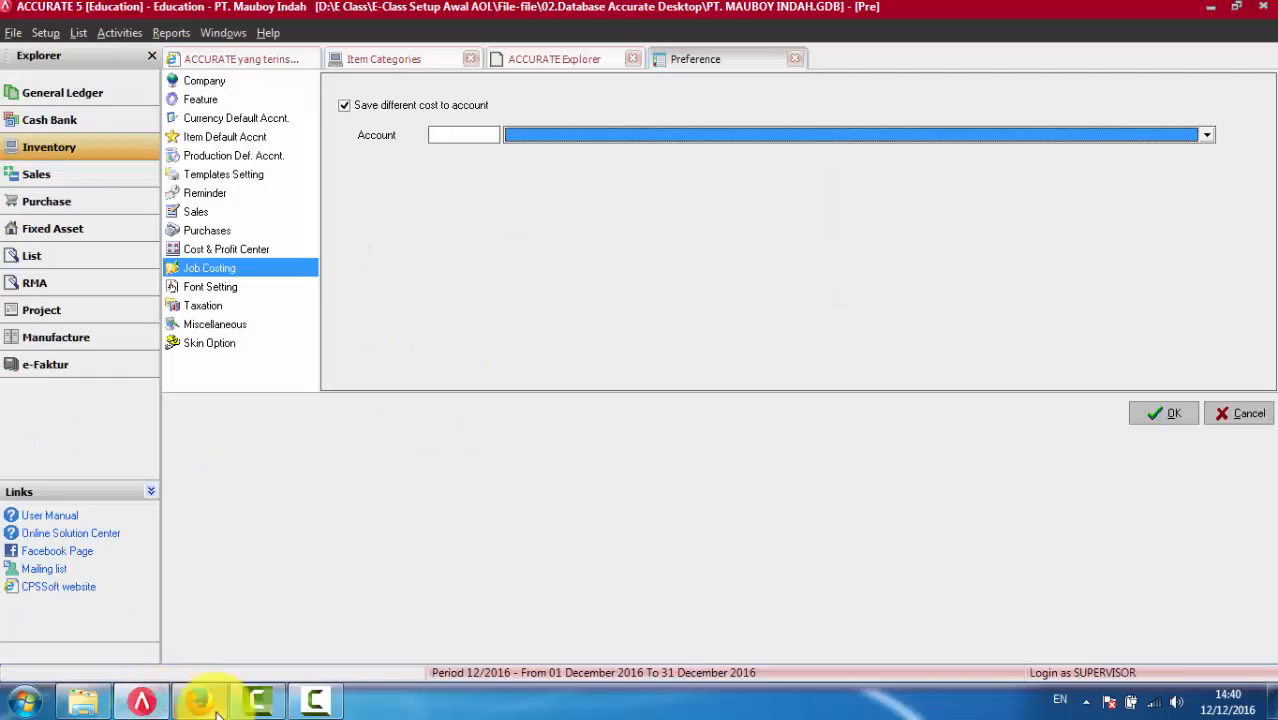
{"action": "left_click", "coordinate": [1238, 414]}
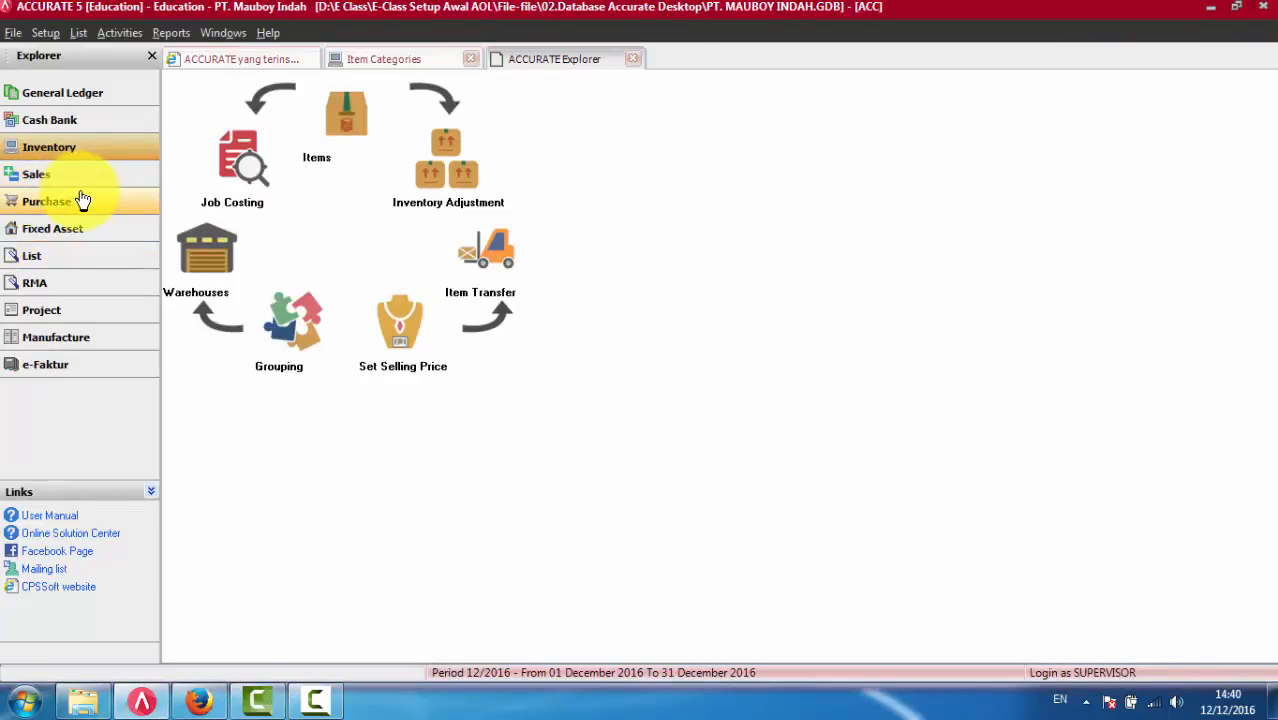
{"action": "left_click", "coordinate": [68, 177]}
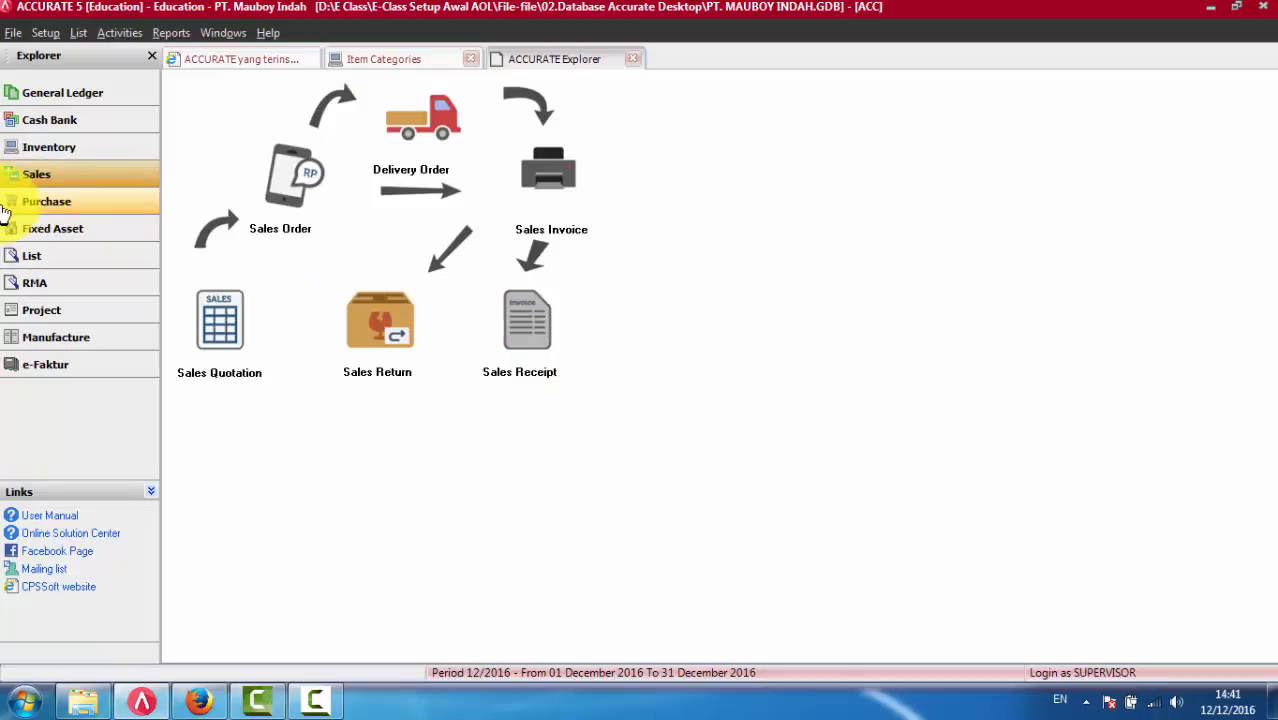
{"action": "left_click", "coordinate": [45, 203]}
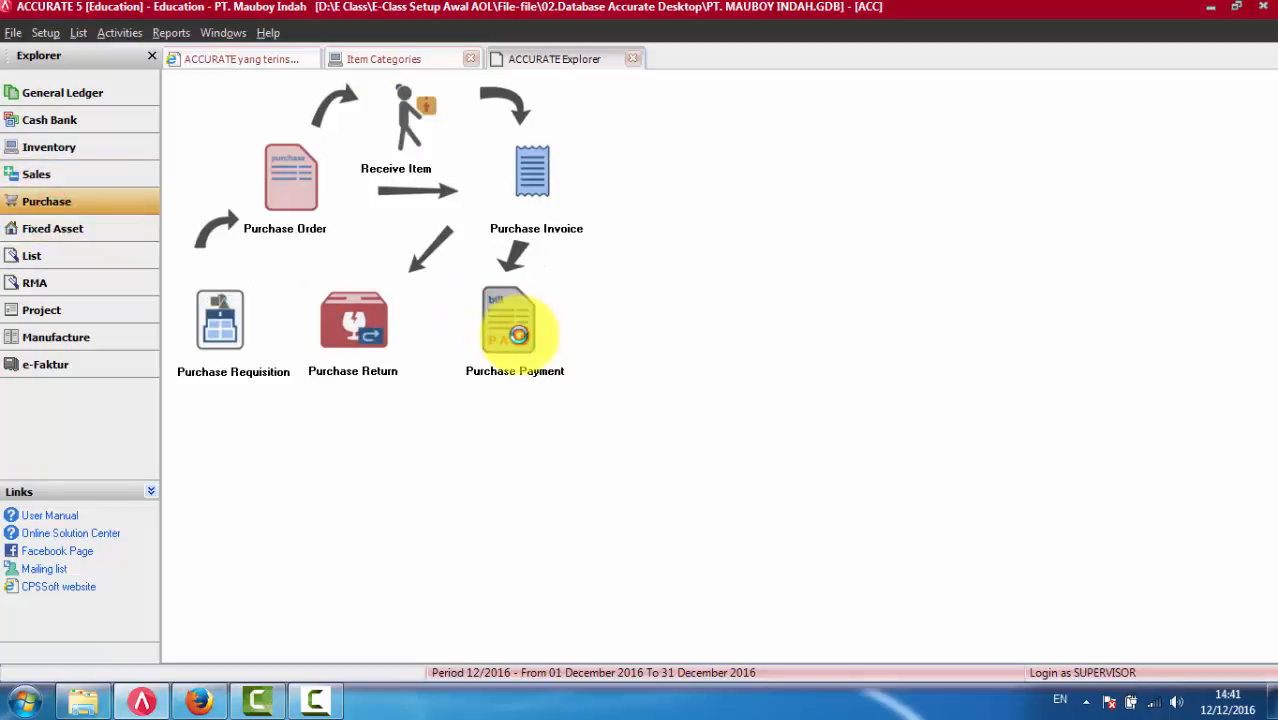
{"action": "left_click", "coordinate": [518, 335]}
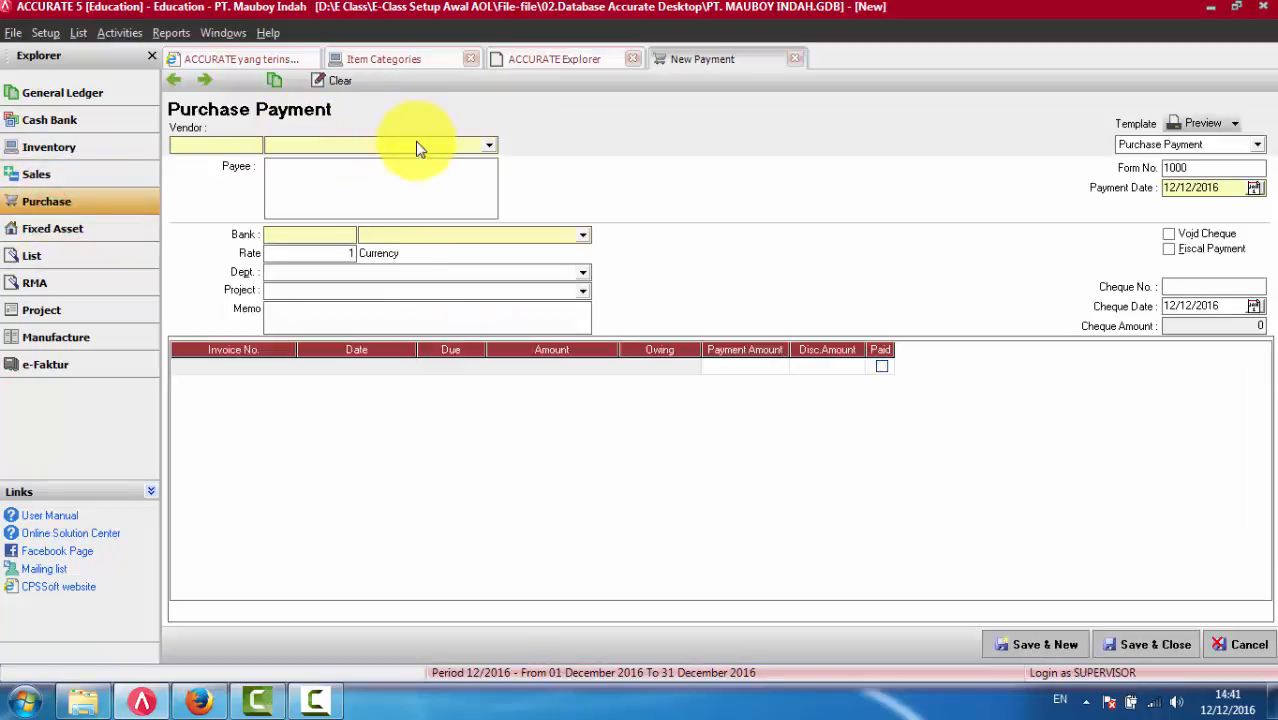
- Select Glodok Elektronik as the purchase payment's vendor and mark its first invoice as paid
{"action": "left_click", "coordinate": [415, 143]}
{"action": "left_click", "coordinate": [320, 234]}
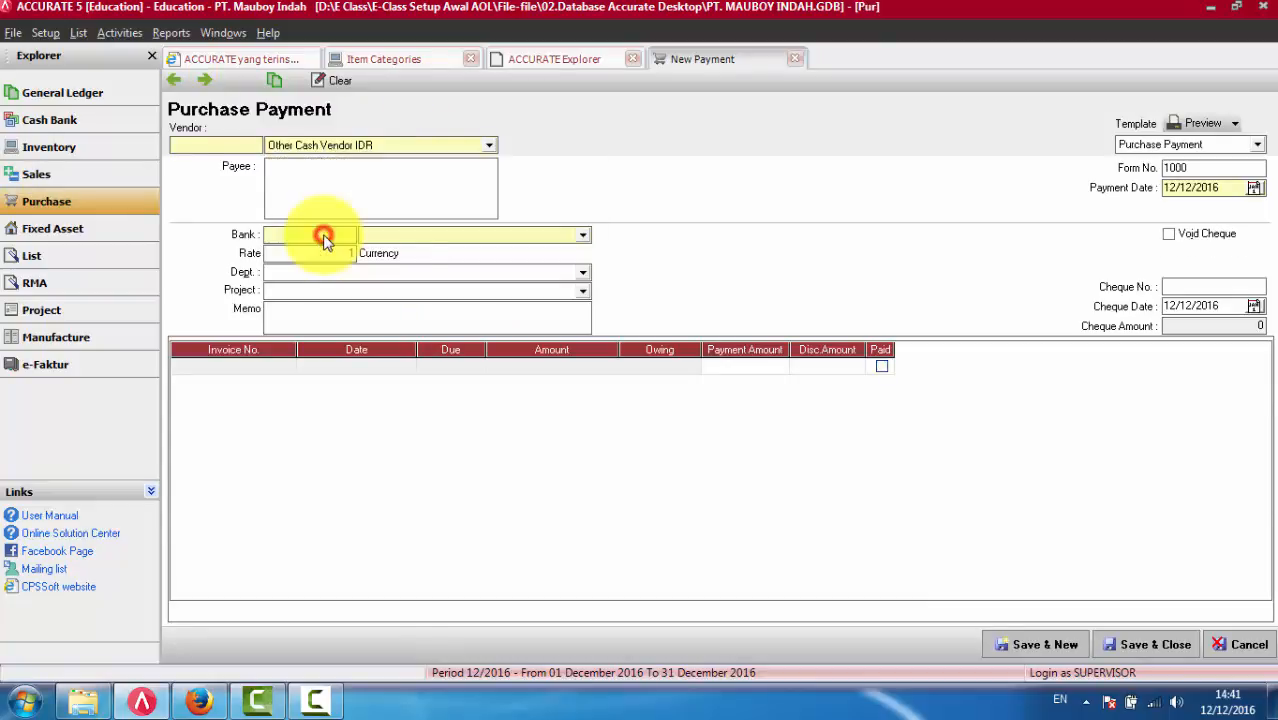
{"action": "left_click", "coordinate": [437, 148]}
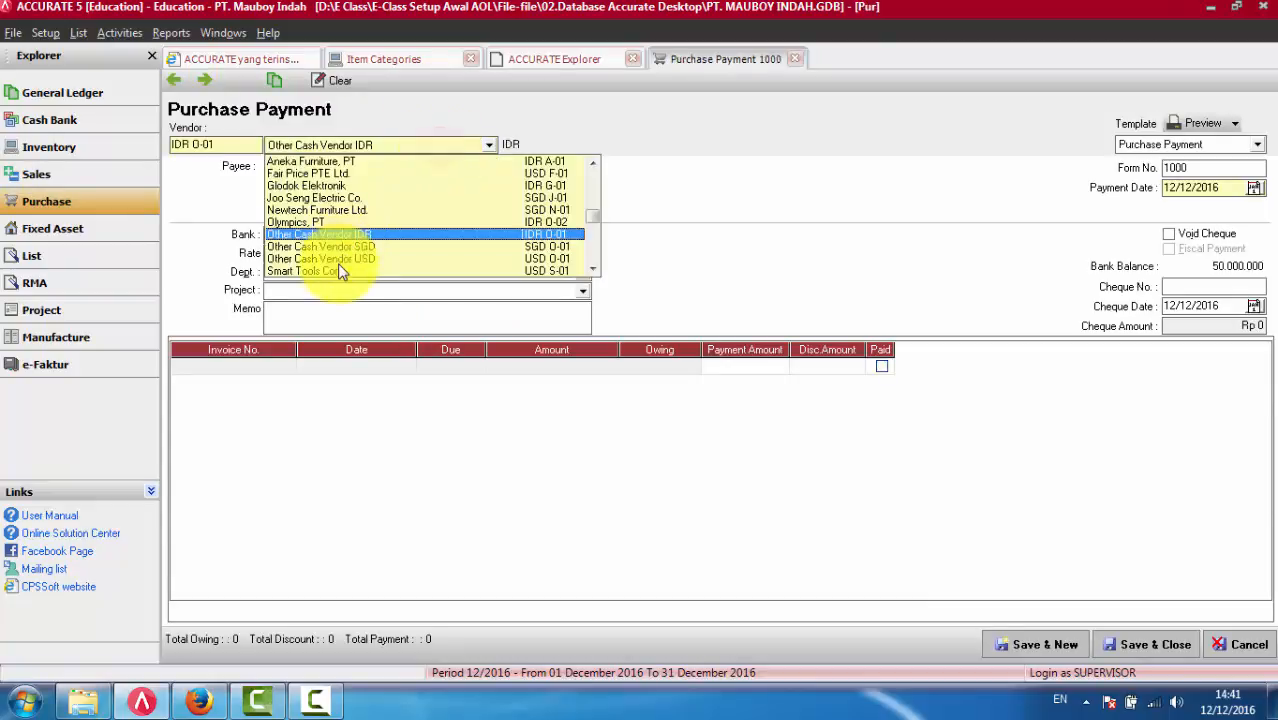
{"action": "left_click", "coordinate": [320, 192]}
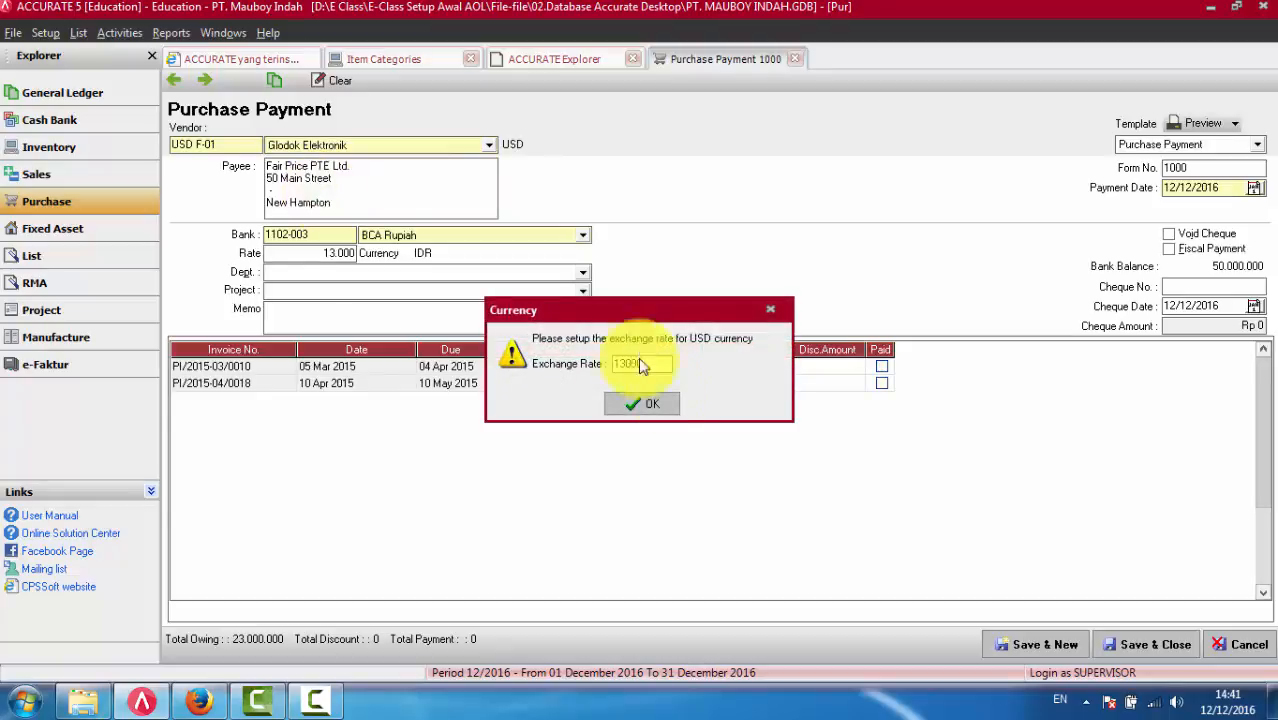
{"action": "left_click", "coordinate": [645, 404]}
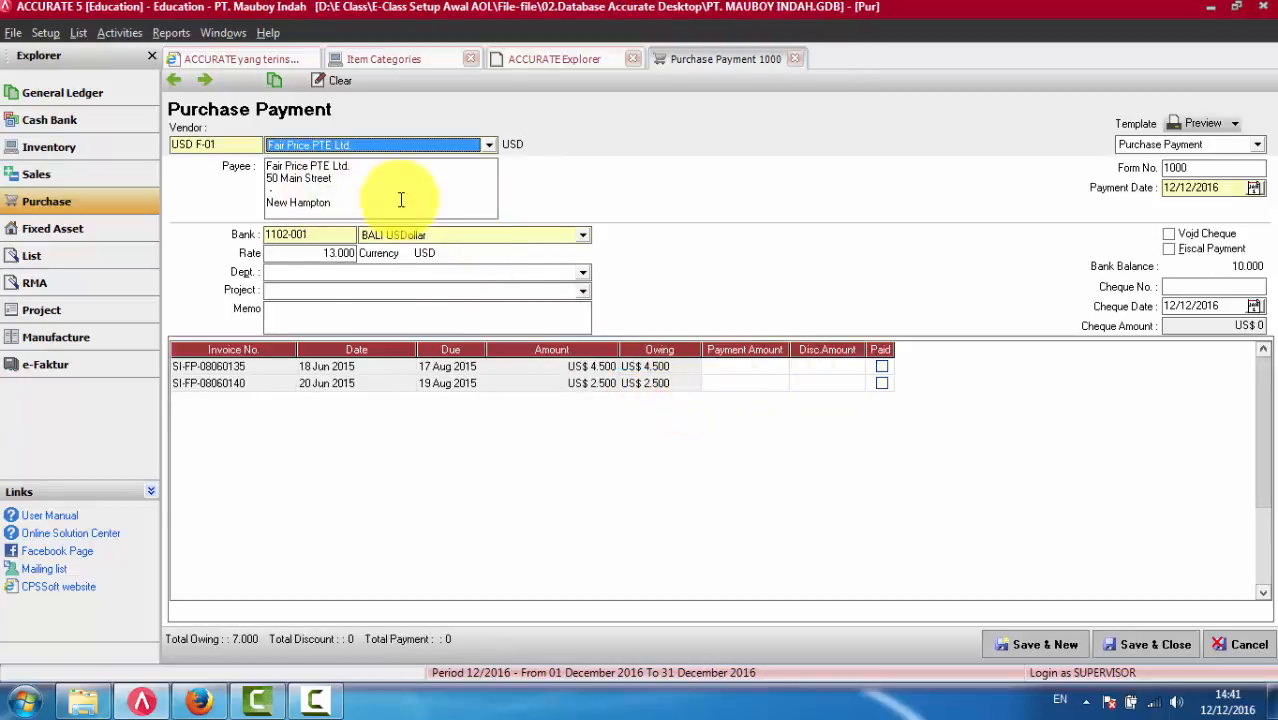
{"action": "scroll", "coordinate": [399, 194], "scroll_direction": "down", "scroll_amount": 1}
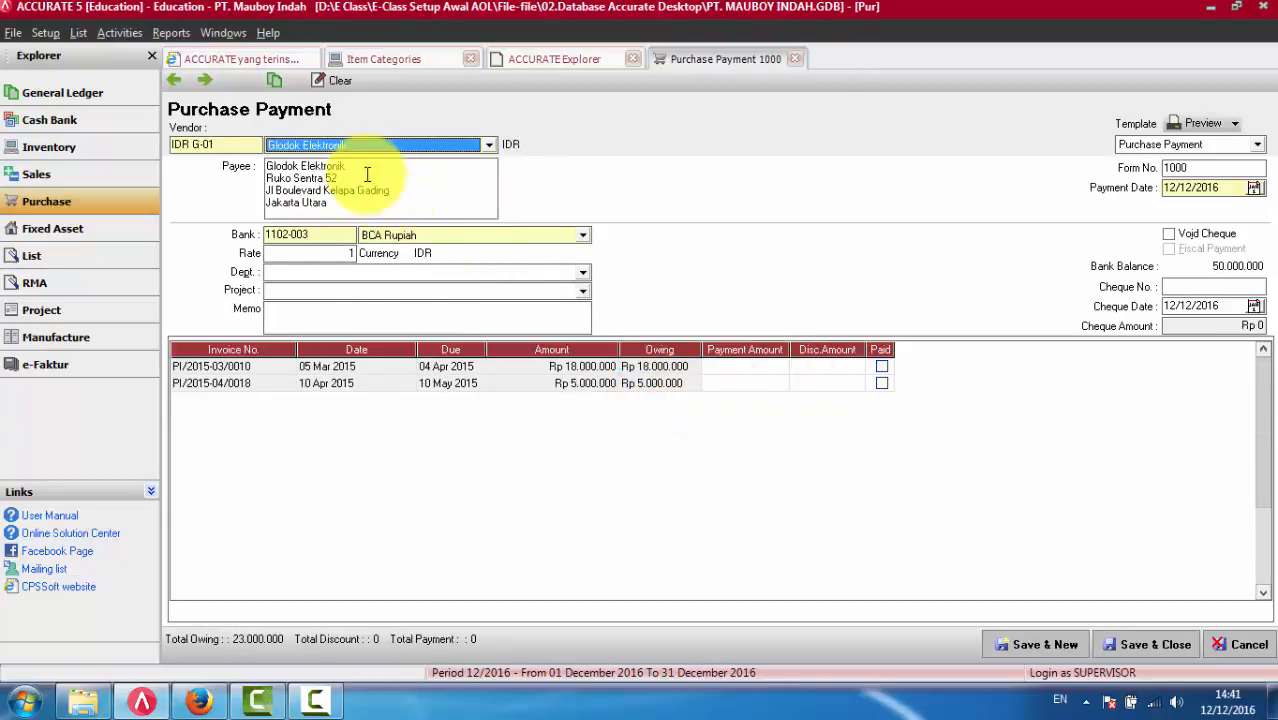
{"action": "left_click", "coordinate": [660, 366]}
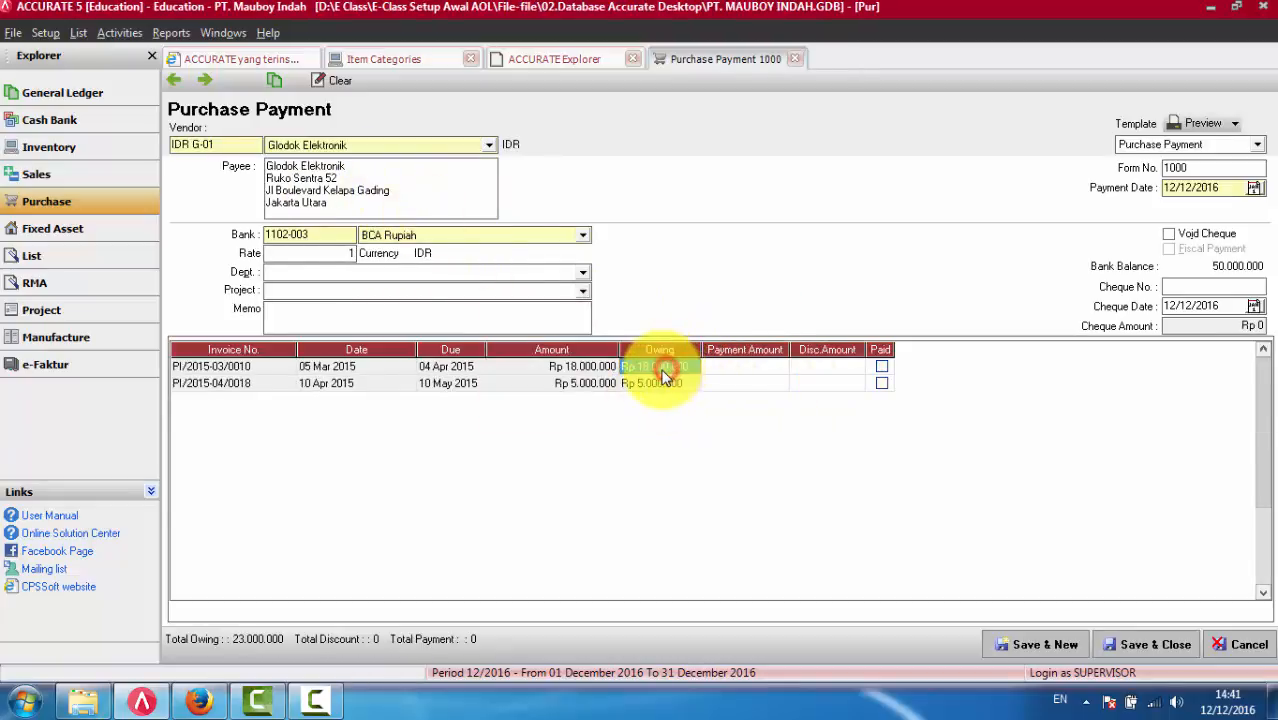
{"action": "left_click", "coordinate": [882, 368]}
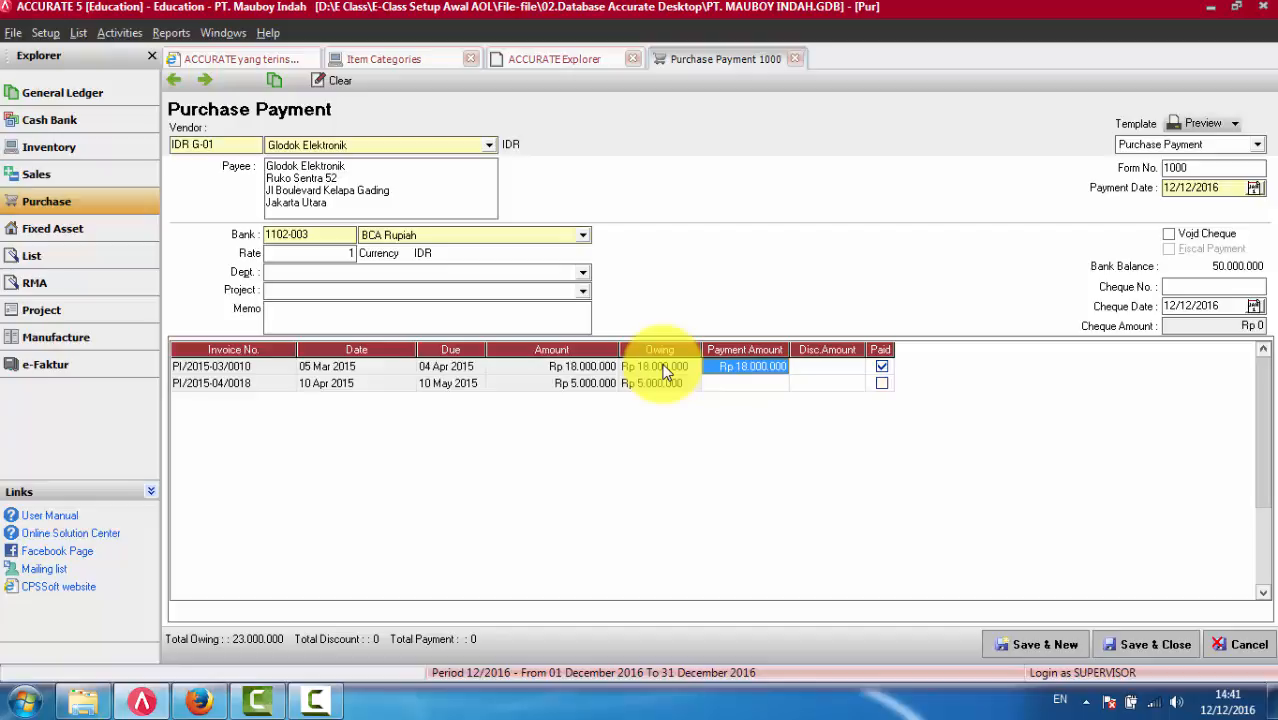
- Open the discount information of the first invoice and enter a discount amount of 10.000.000
{"action": "right_click", "coordinate": [665, 370]}
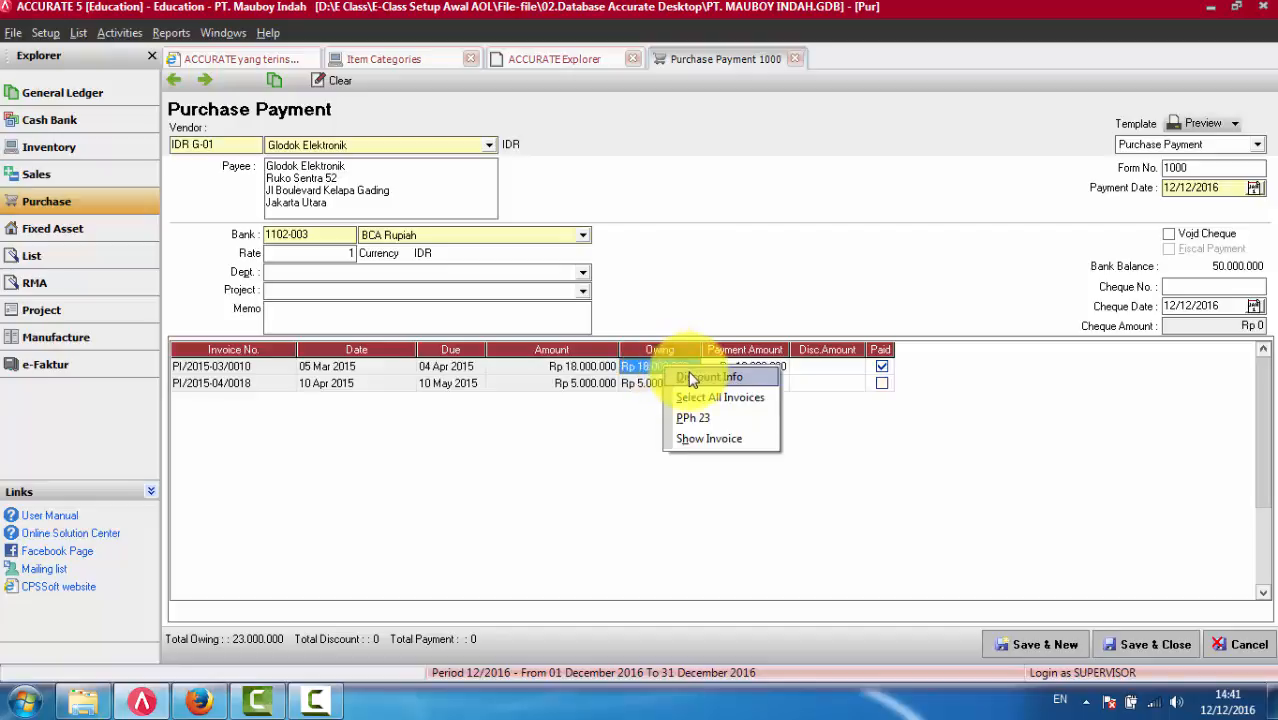
{"action": "left_click", "coordinate": [693, 378]}
{"action": "left_click", "coordinate": [658, 350]}
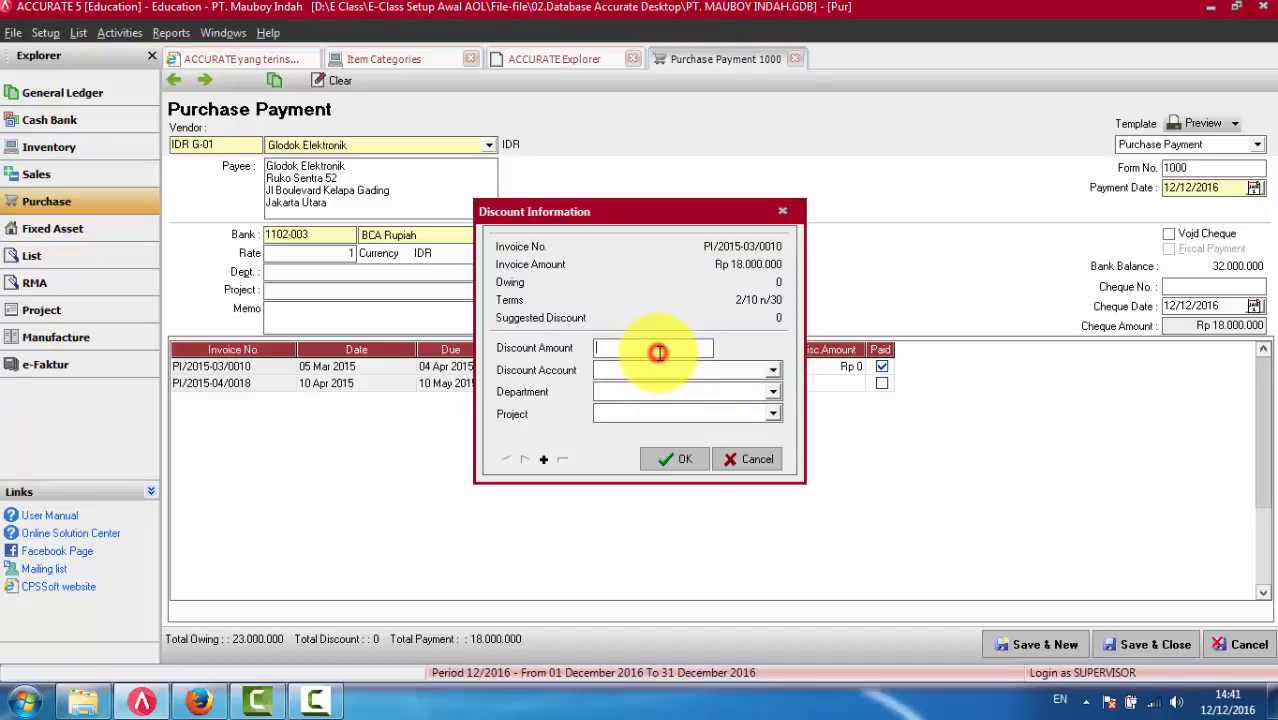
{"action": "type", "text": "100000.000.000"}
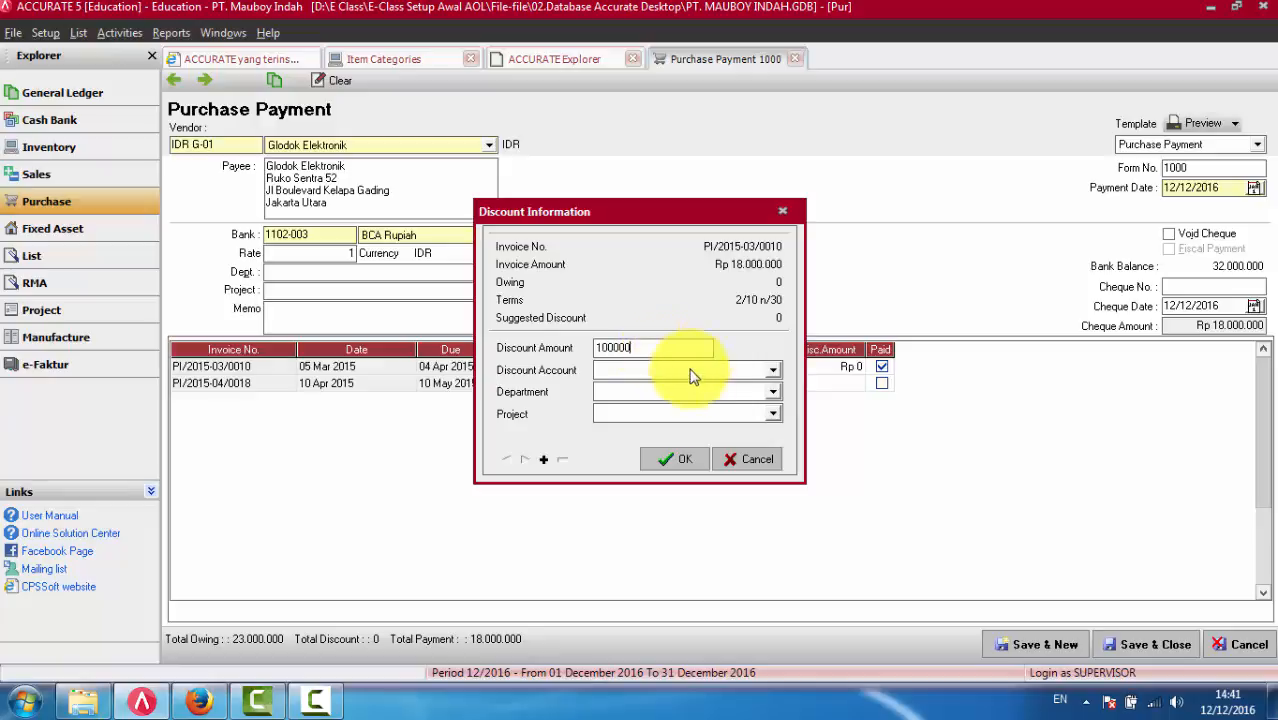
- Browse the accounts offered for Discount Account without choosing one, and close the discount information
{"action": "left_click", "coordinate": [695, 372]}
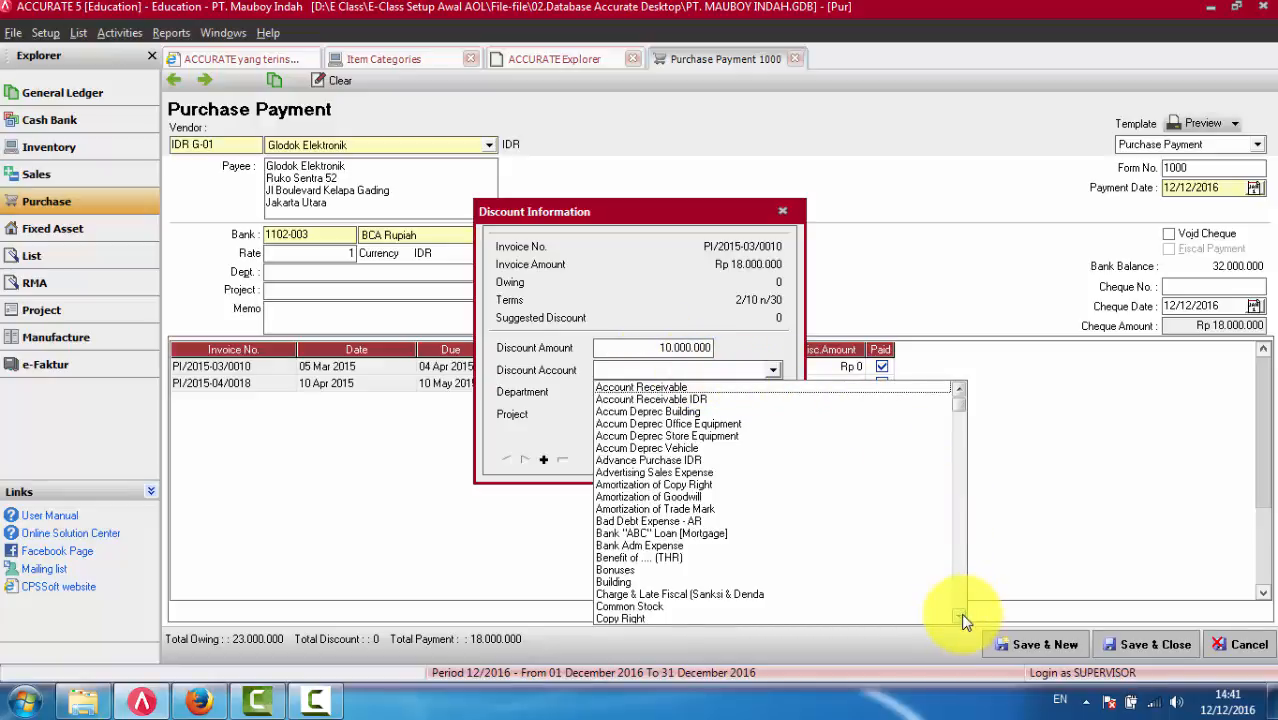
{"action": "scroll", "coordinate": [963, 620], "scroll_direction": "down", "scroll_amount": 10}
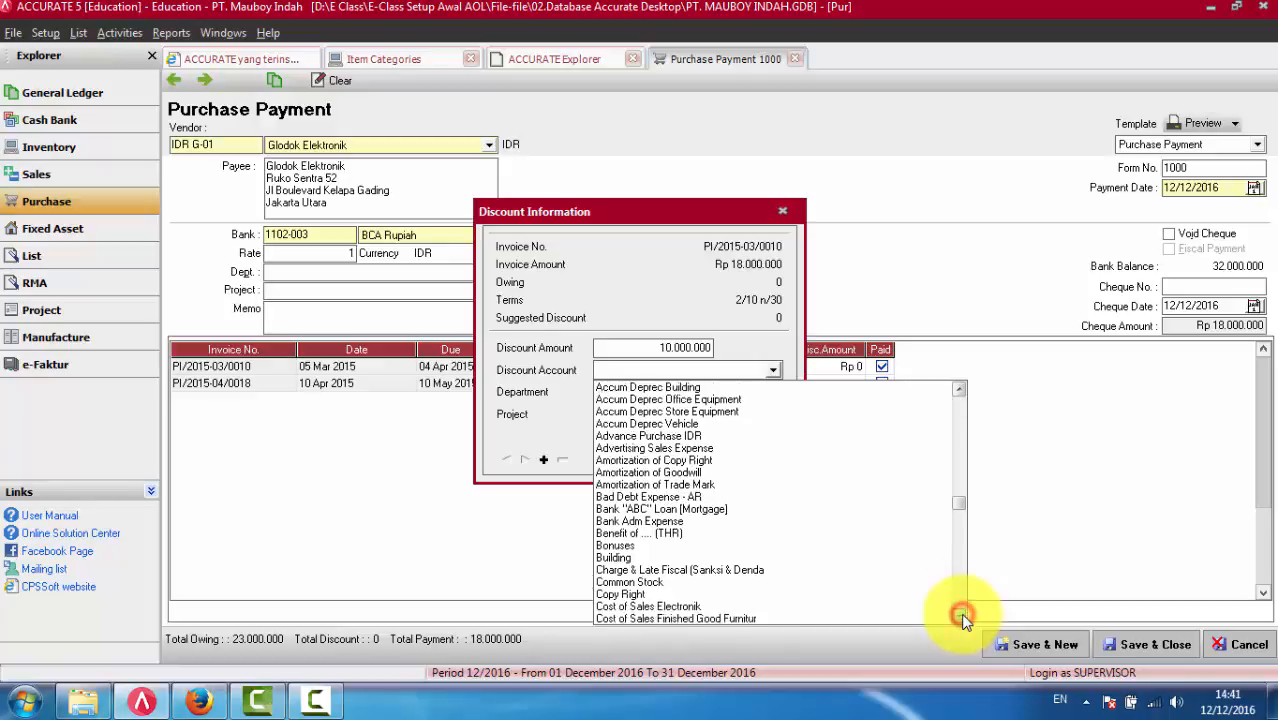
{"action": "scroll", "coordinate": [963, 620], "scroll_direction": "down", "scroll_amount": 6}
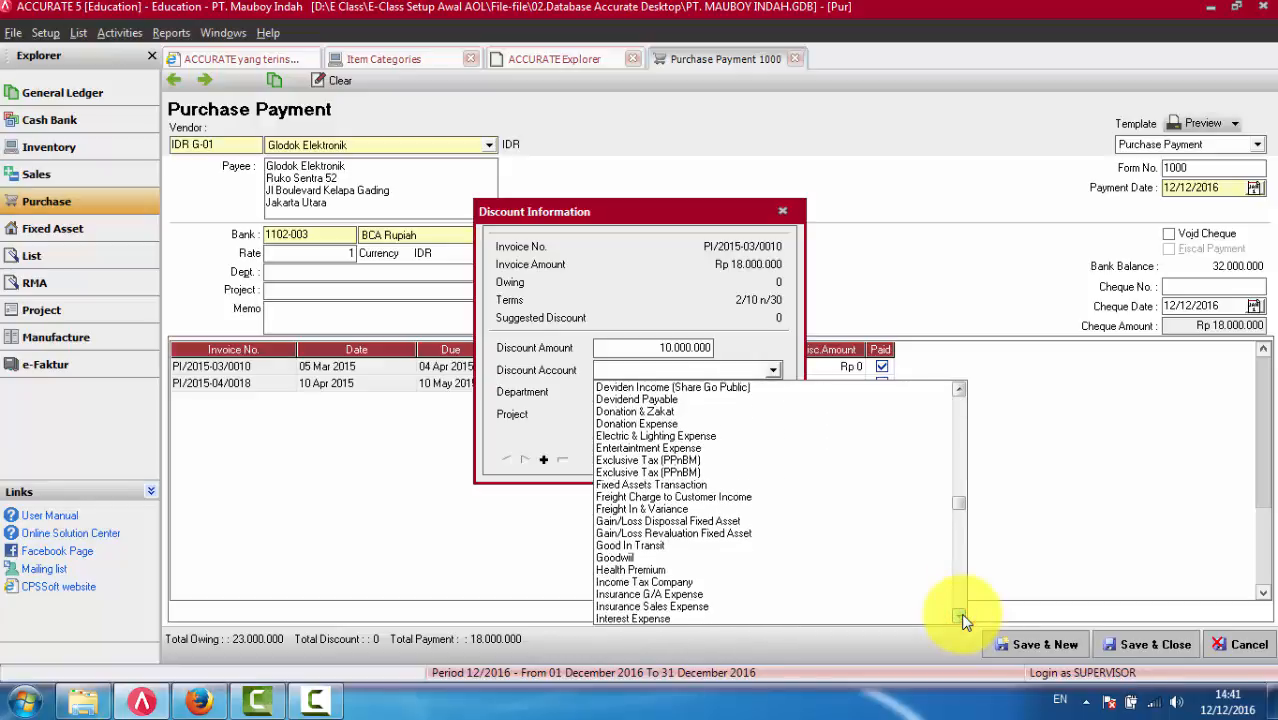
{"action": "left_click", "coordinate": [963, 618]}
{"action": "left_click", "coordinate": [771, 371]}
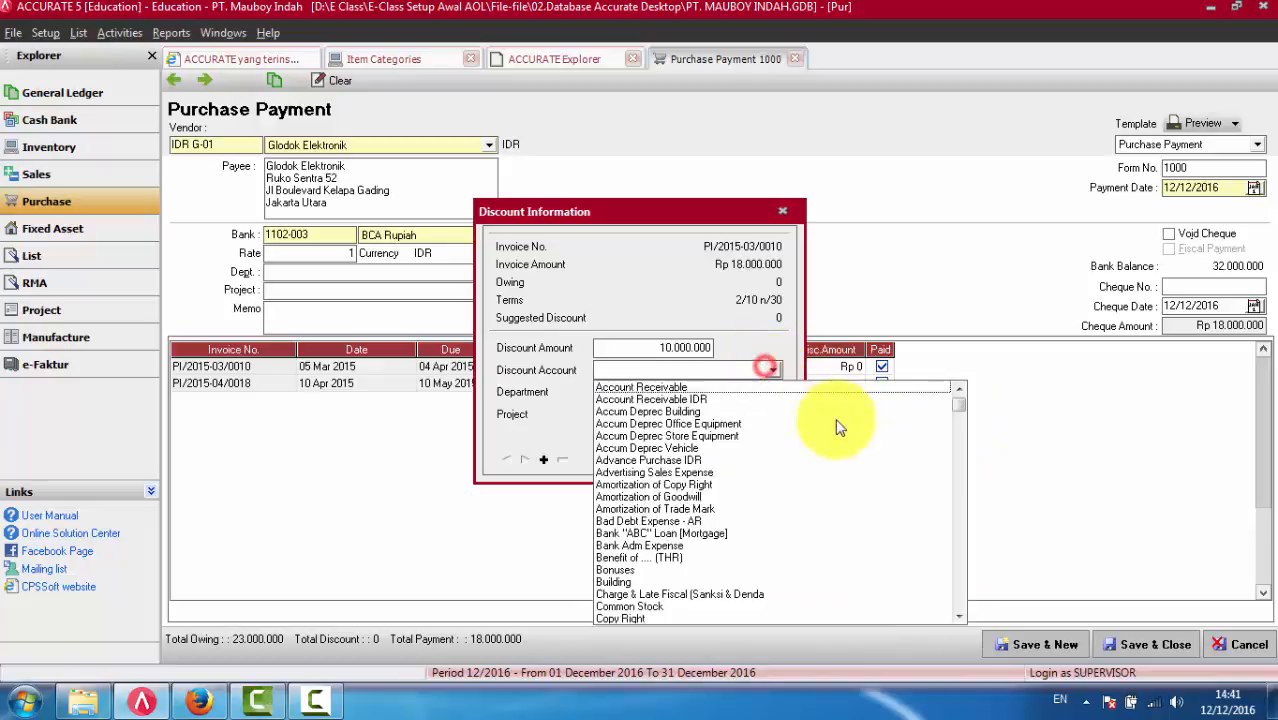
{"action": "left_click", "coordinate": [960, 477]}
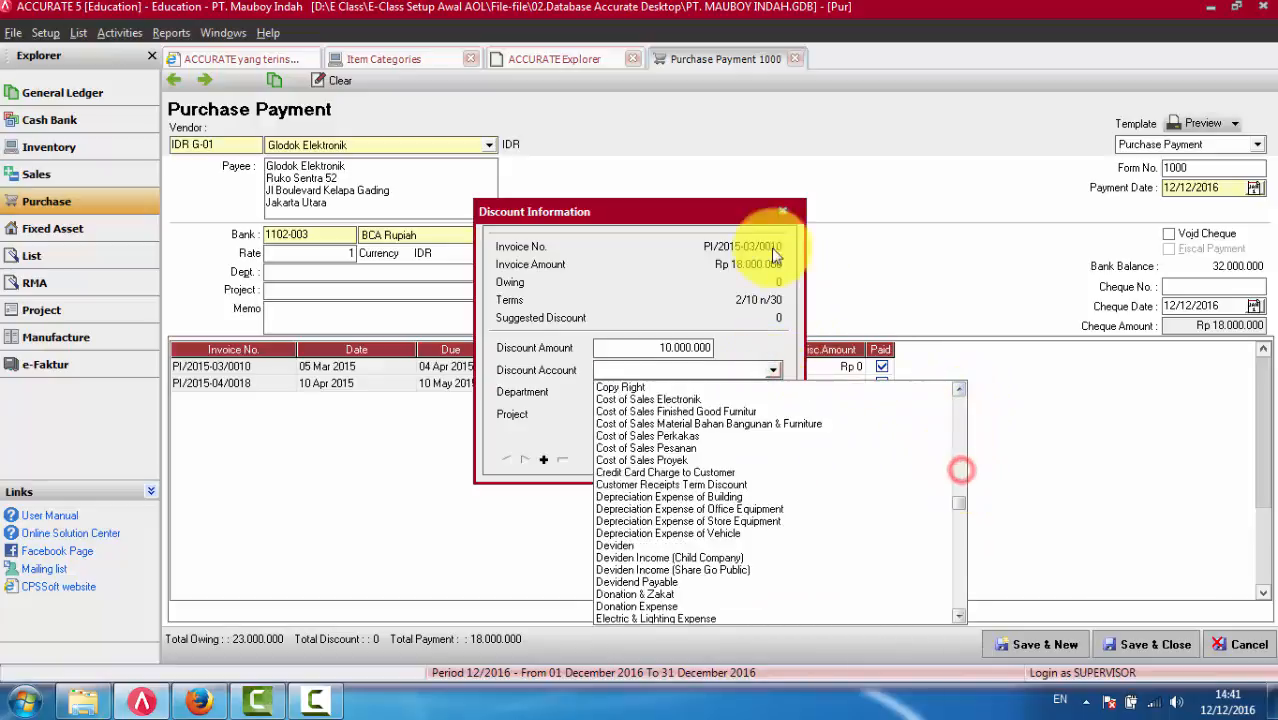
{"action": "left_click", "coordinate": [782, 211]}
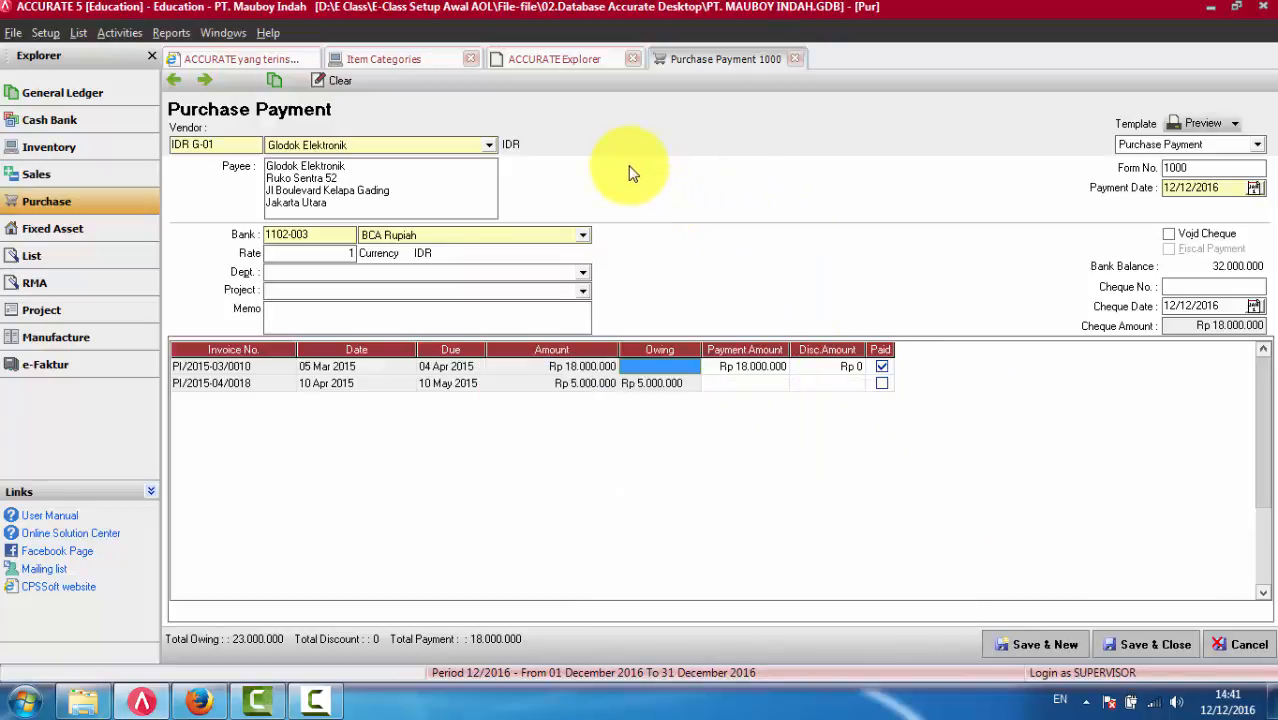
- Switch to Accurate Online and add Bank Adm Expense and Late Charge Income to Customer to Akun Diskon under Penerimaan/Pembayaran
{"action": "left_click", "coordinate": [212, 703]}
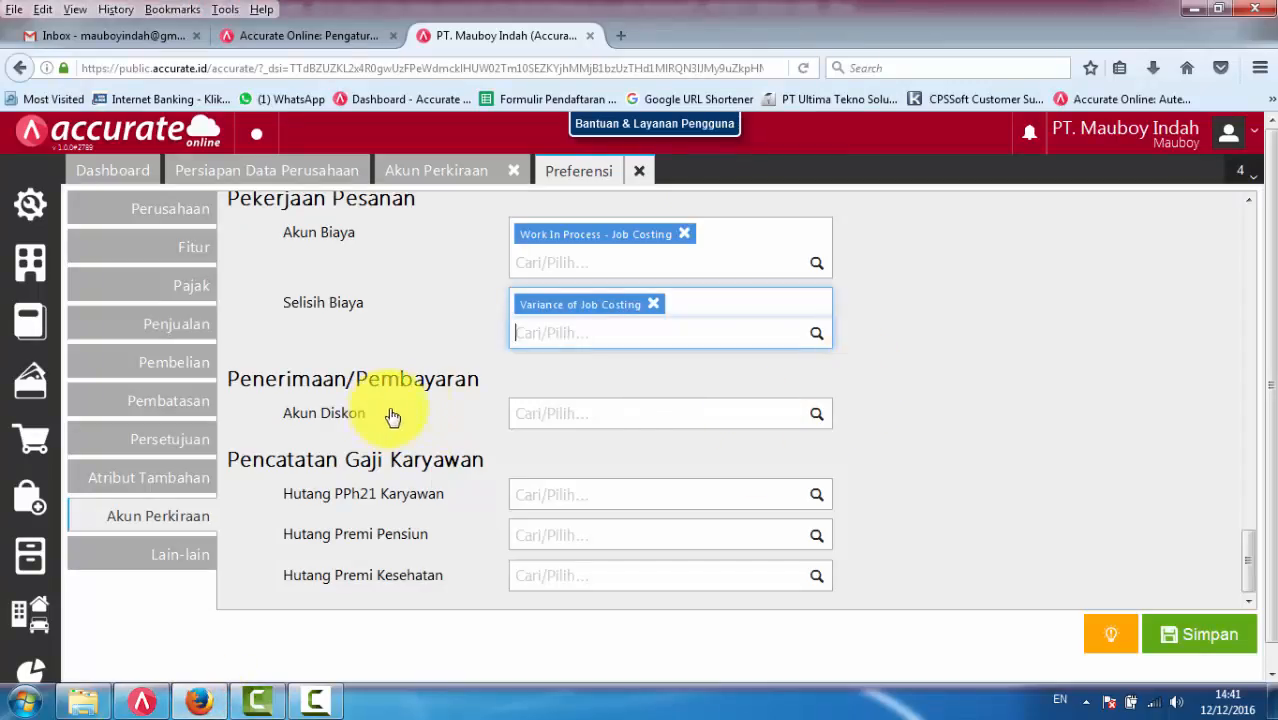
{"action": "left_click", "coordinate": [816, 416]}
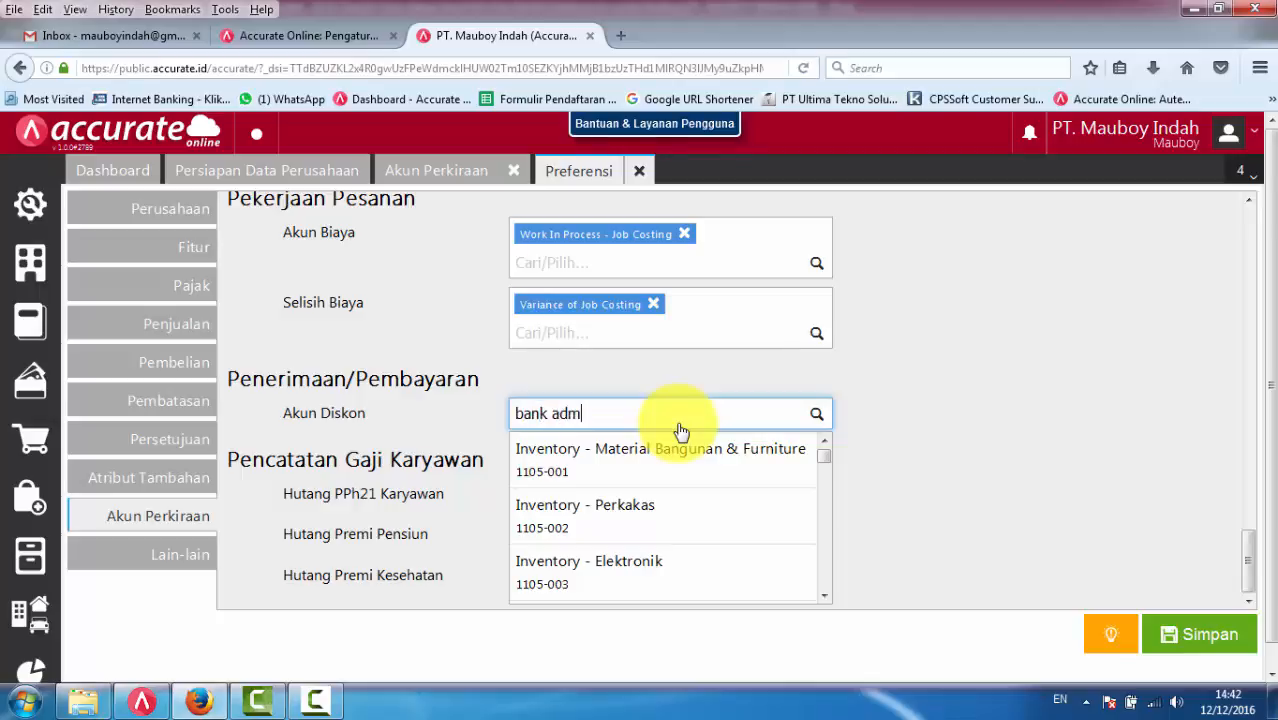
{"action": "left_click", "coordinate": [679, 458]}
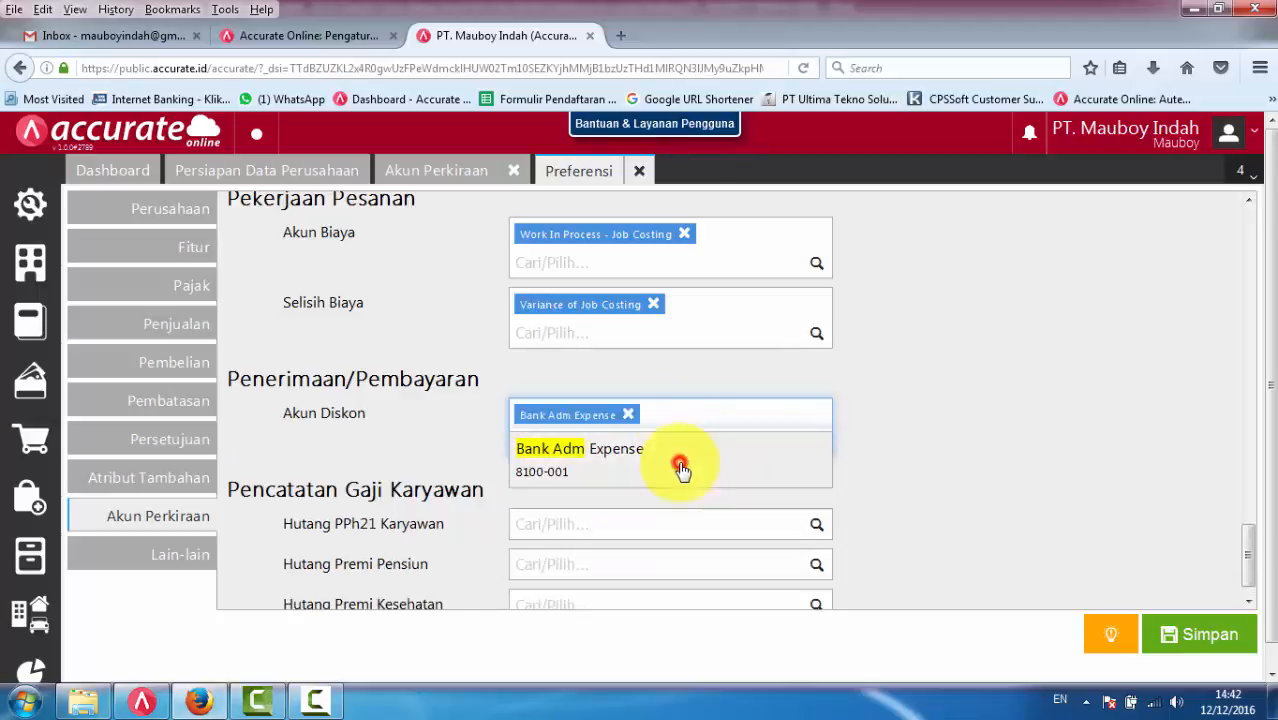
{"action": "type", "text": "Charger"}
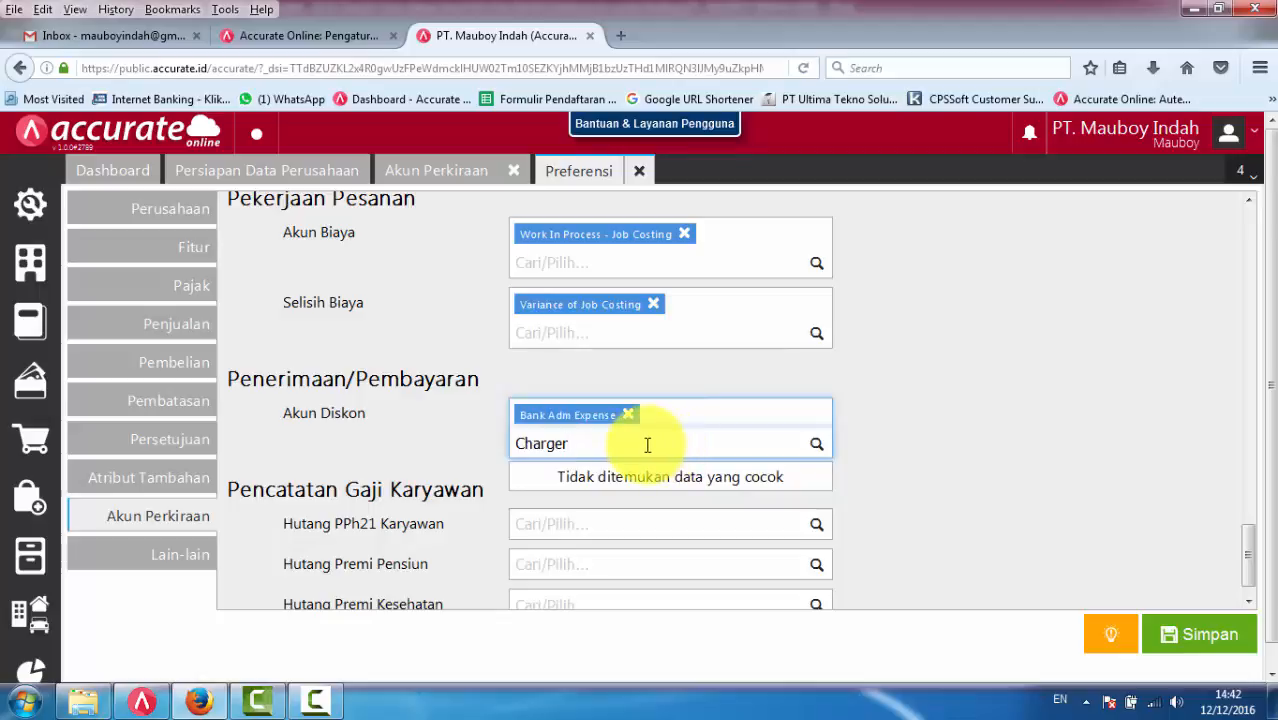
{"action": "key", "text": "BackSpace"}
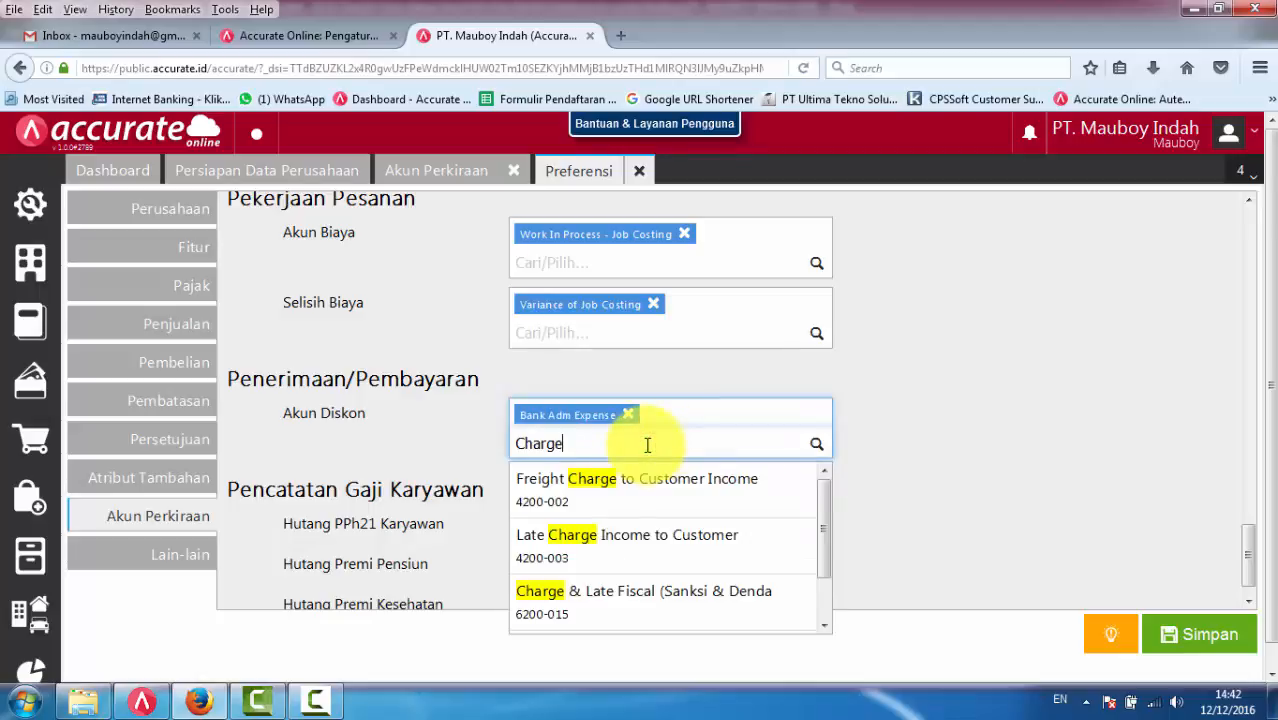
{"action": "left_click", "coordinate": [638, 545]}
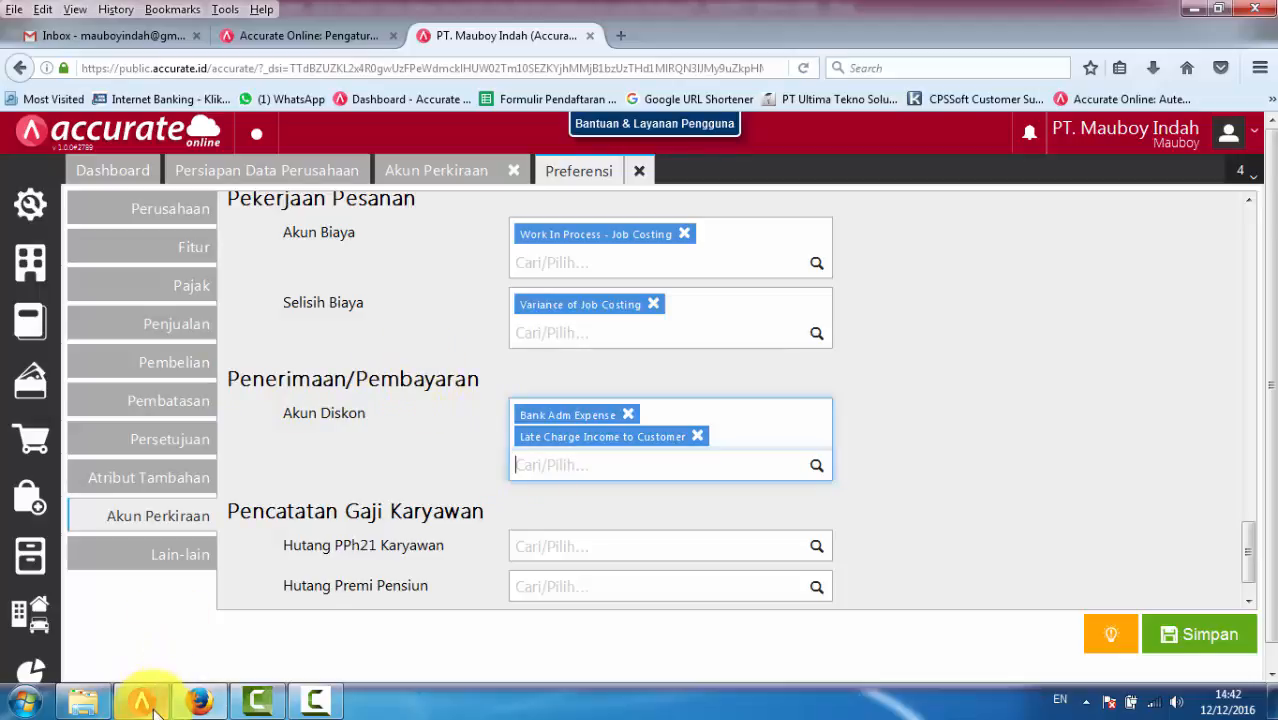
- Switch to ACCURATE 5, view the Discount Account choices for the first invoice, and close the purchase payment without saving
{"action": "mouse_move", "coordinate": [157, 712]}
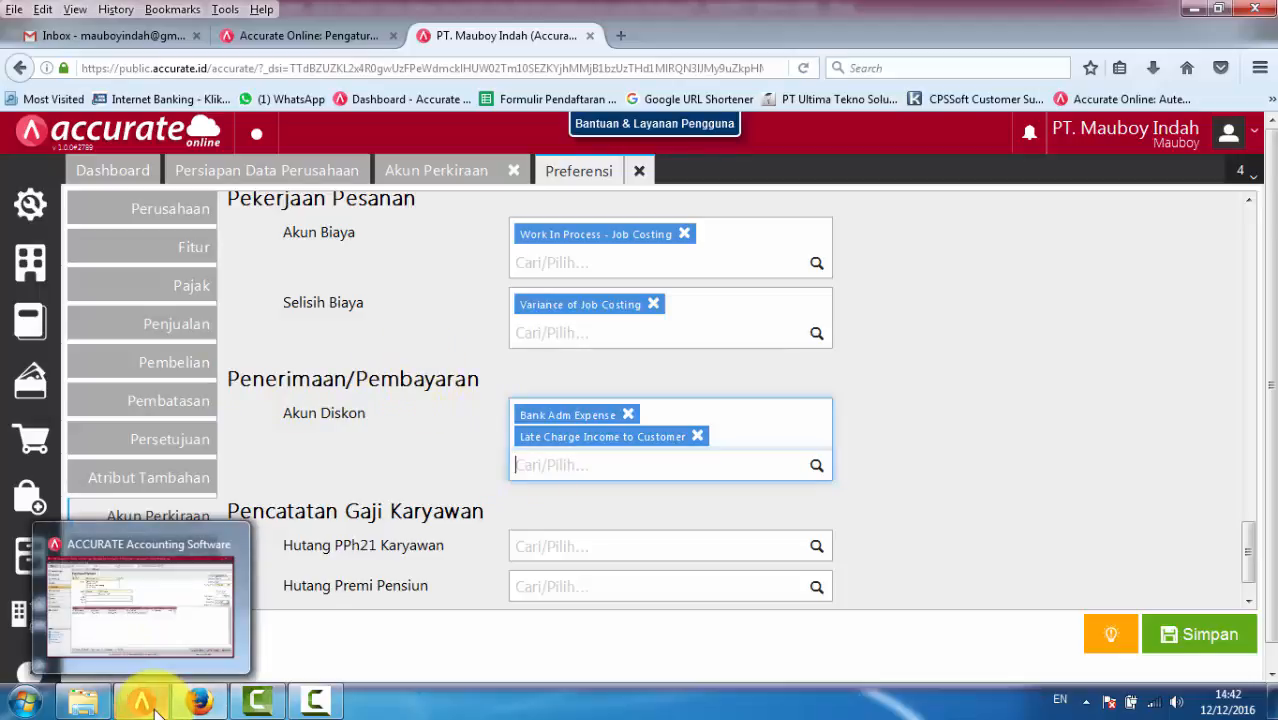
{"action": "left_click", "coordinate": [155, 710]}
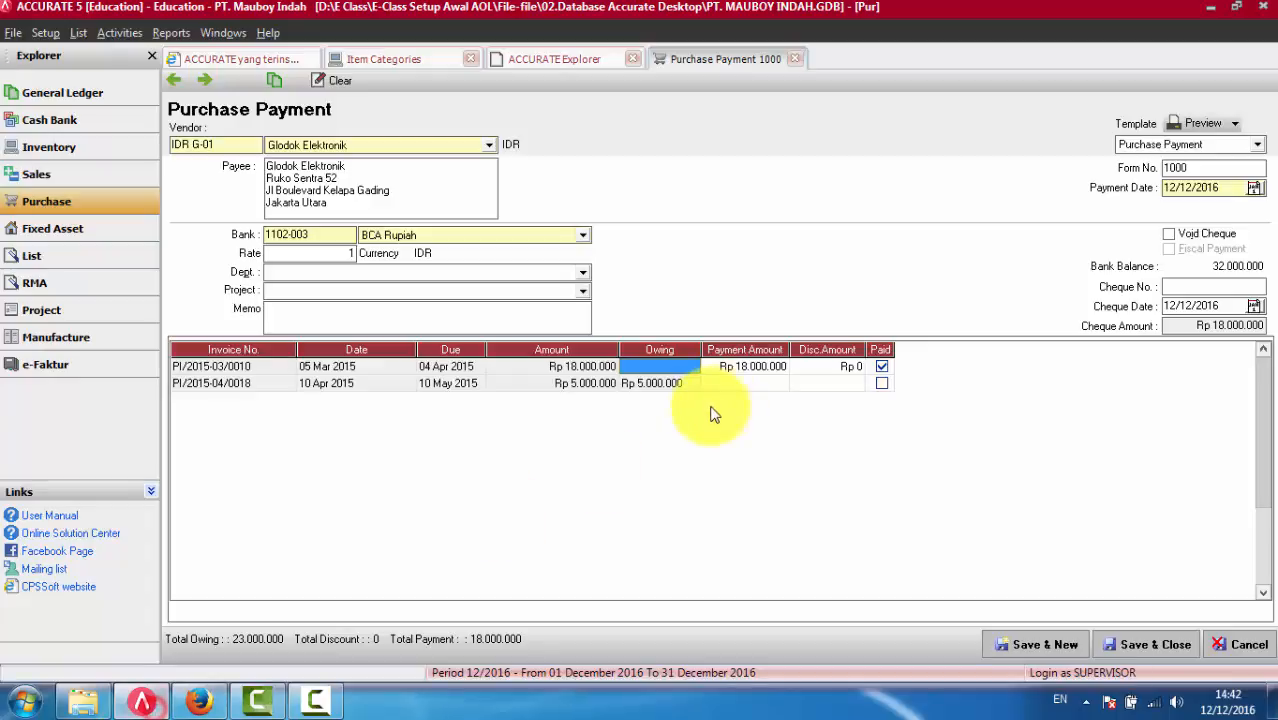
{"action": "right_click", "coordinate": [660, 366]}
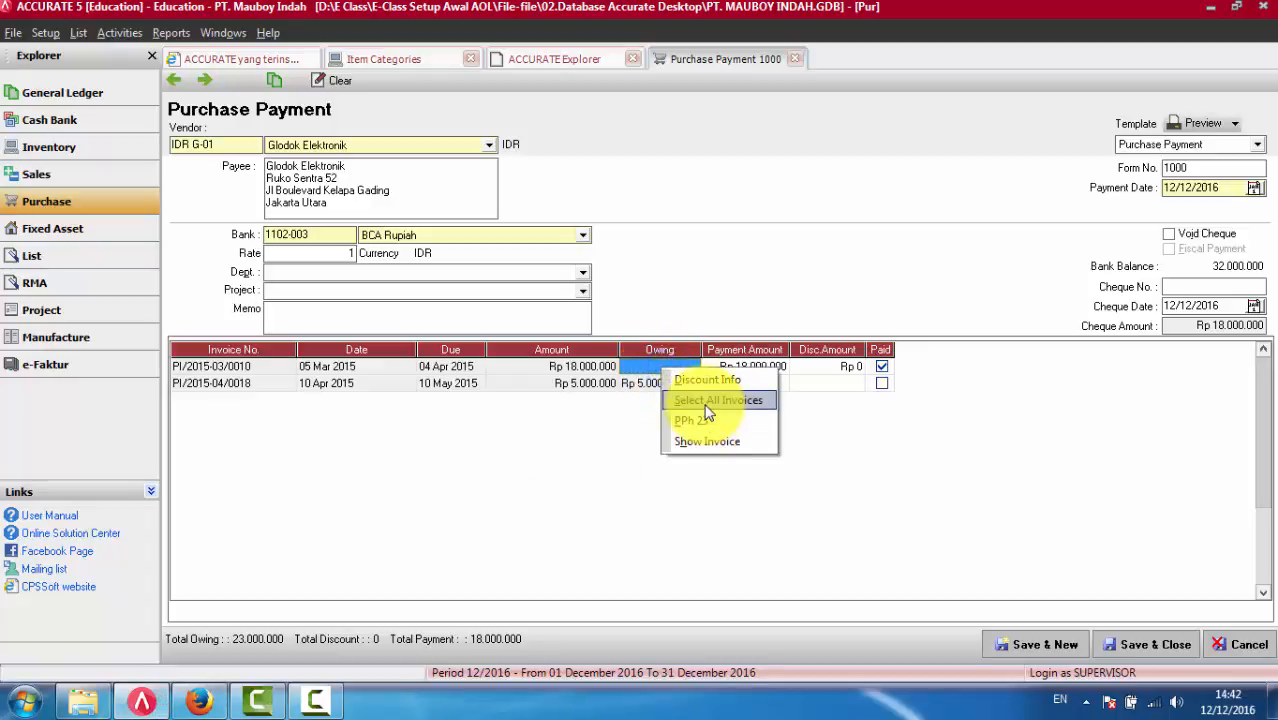
{"action": "left_click", "coordinate": [702, 380]}
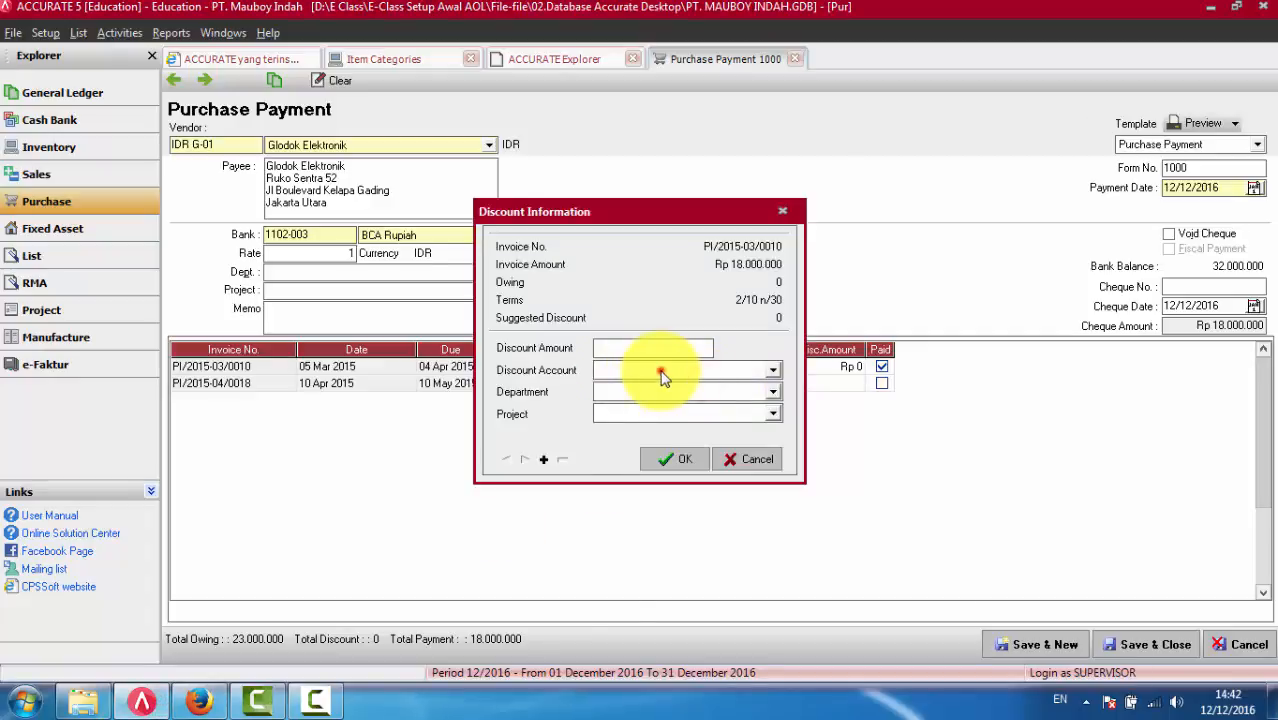
{"action": "left_click", "coordinate": [660, 370]}
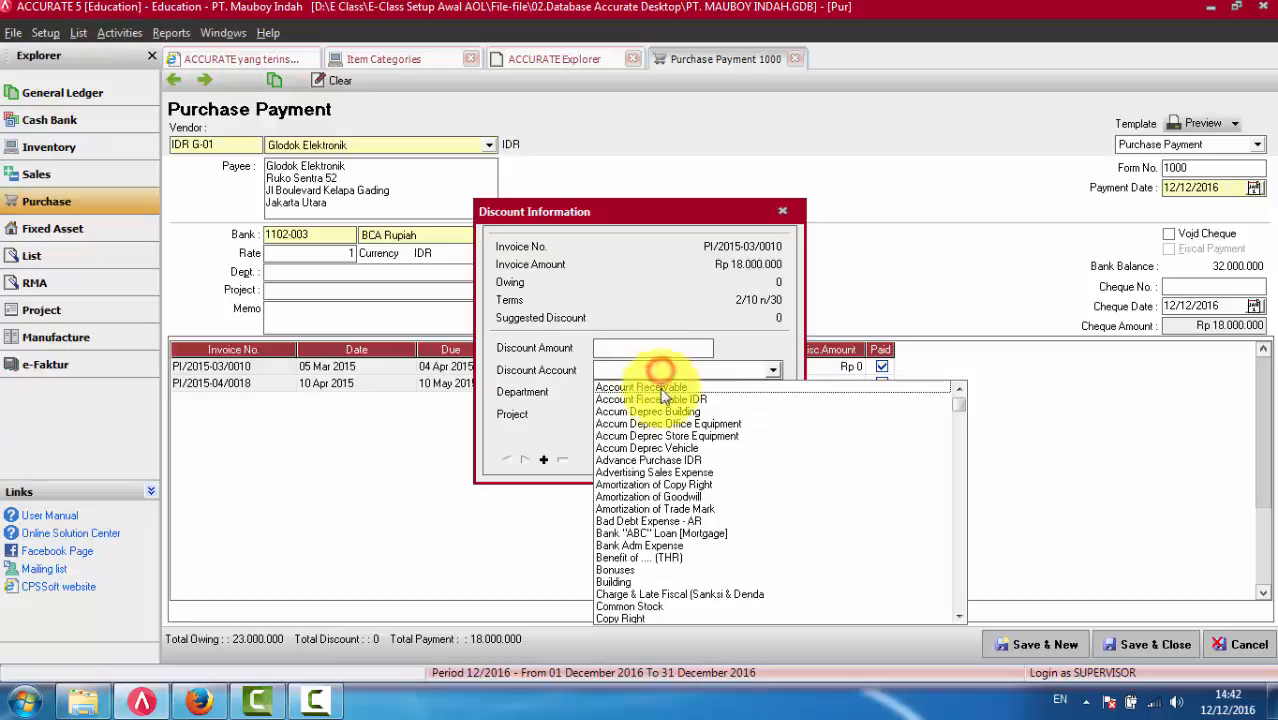
{"action": "left_click", "coordinate": [783, 214]}
{"action": "left_click", "coordinate": [796, 59]}
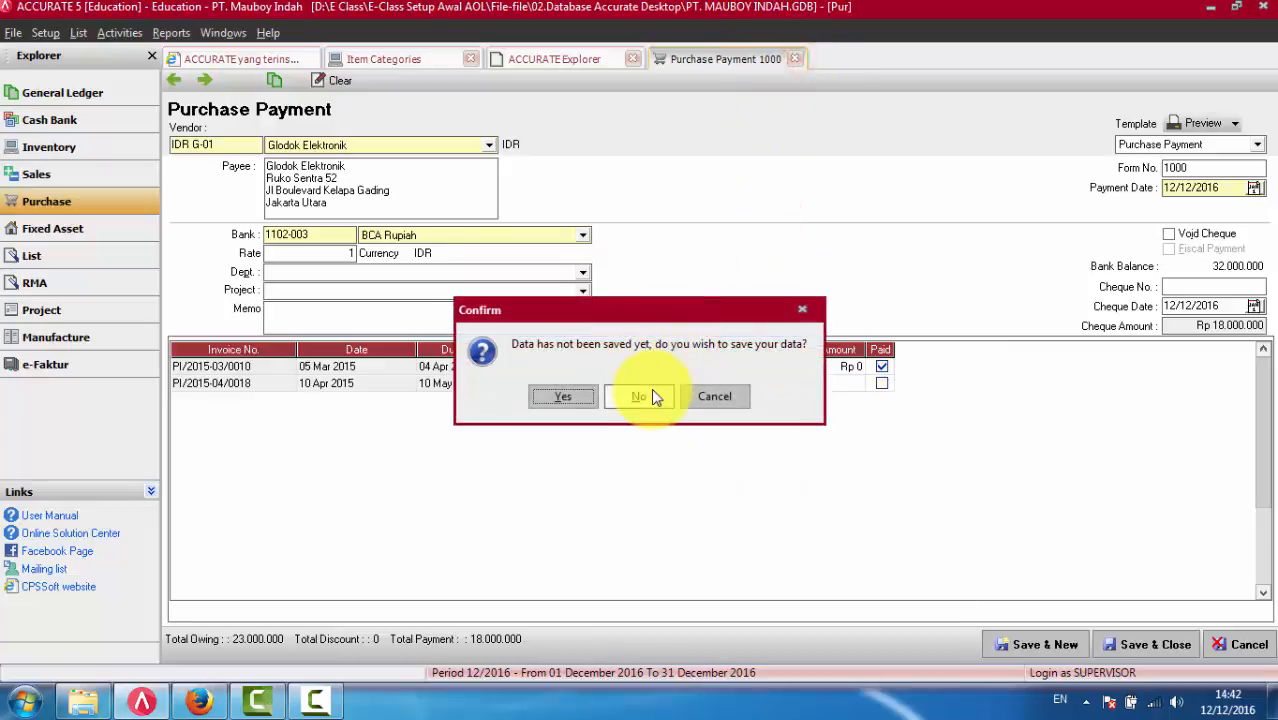
{"action": "left_click", "coordinate": [651, 391]}
- Switch to Accurate Online and set Hutang PPh21 Karyawan under Pencatatan Gaji Karyawan to Tax Payable 21
{"action": "left_click", "coordinate": [199, 705]}
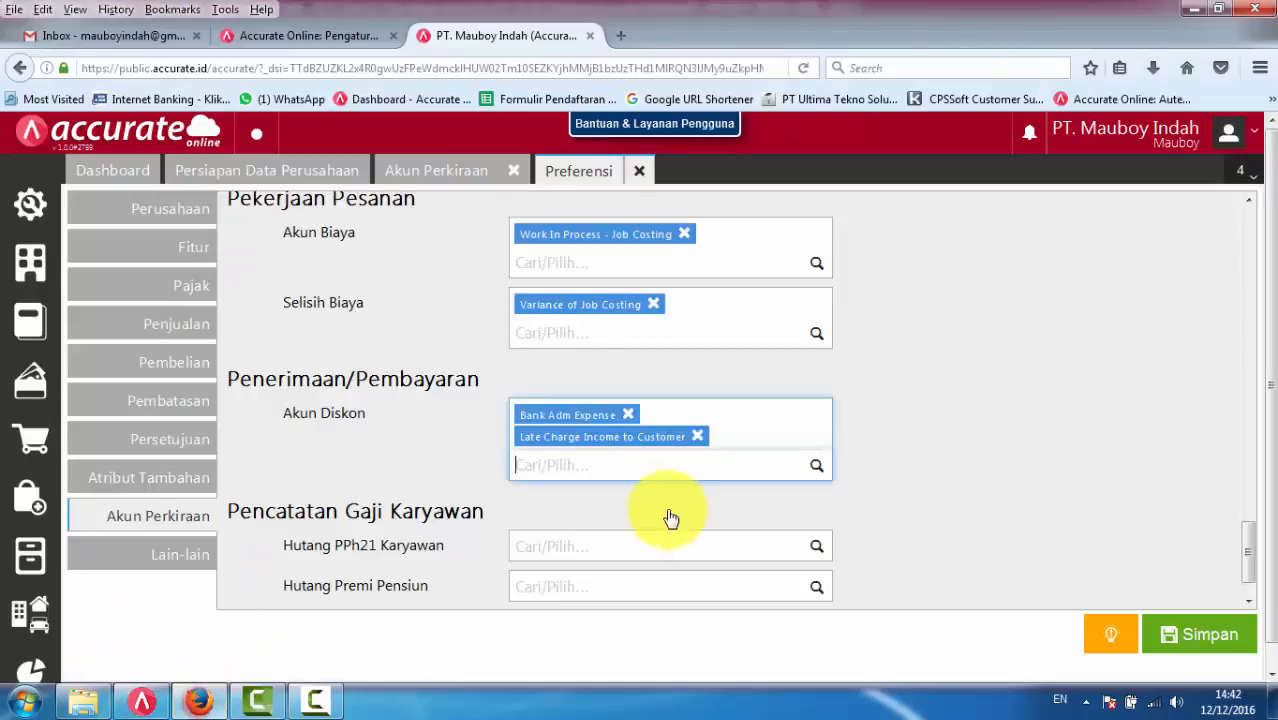
{"action": "scroll", "coordinate": [628, 506], "scroll_direction": "down", "scroll_amount": 2}
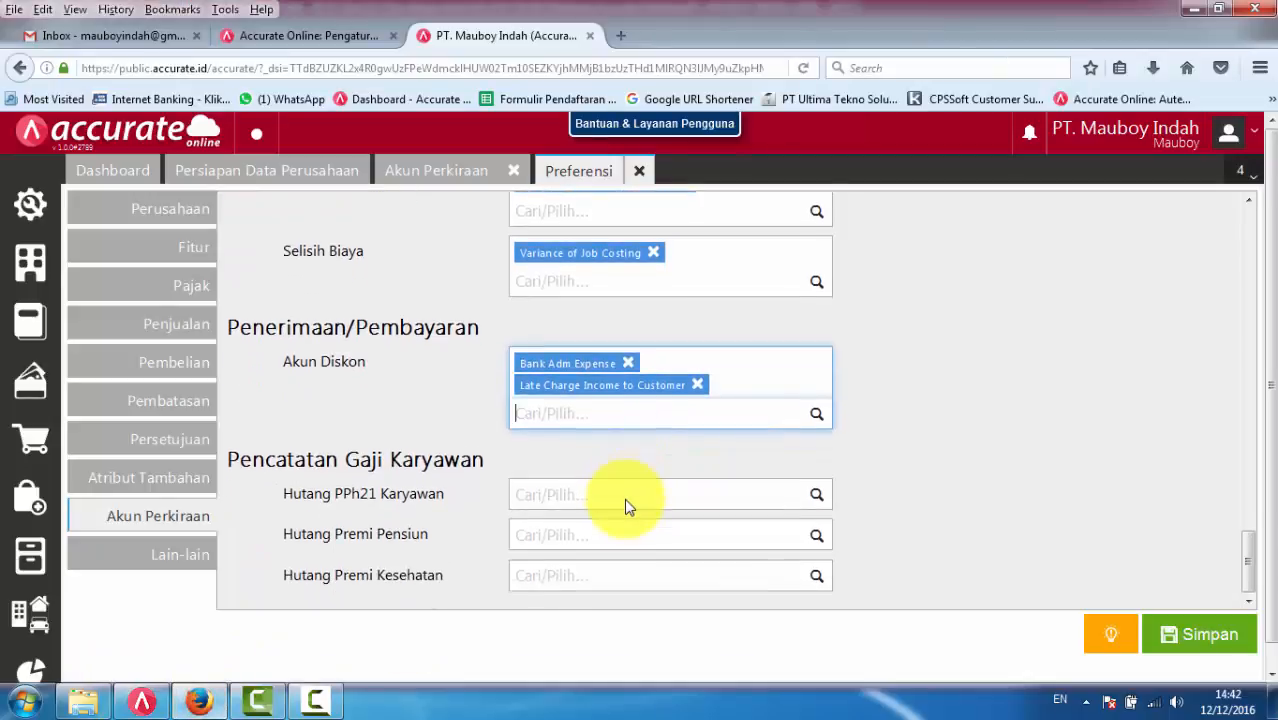
{"action": "left_click", "coordinate": [594, 484]}
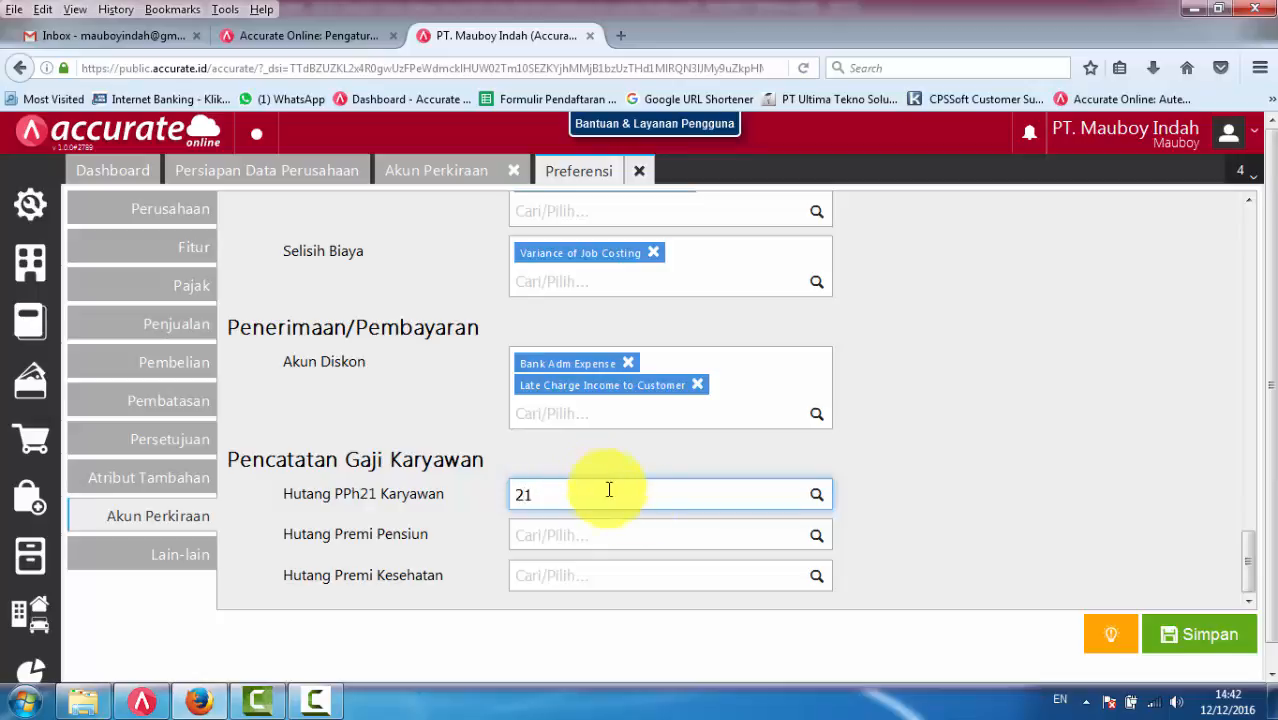
{"action": "scroll", "coordinate": [652, 570], "scroll_direction": "down", "scroll_amount": 3}
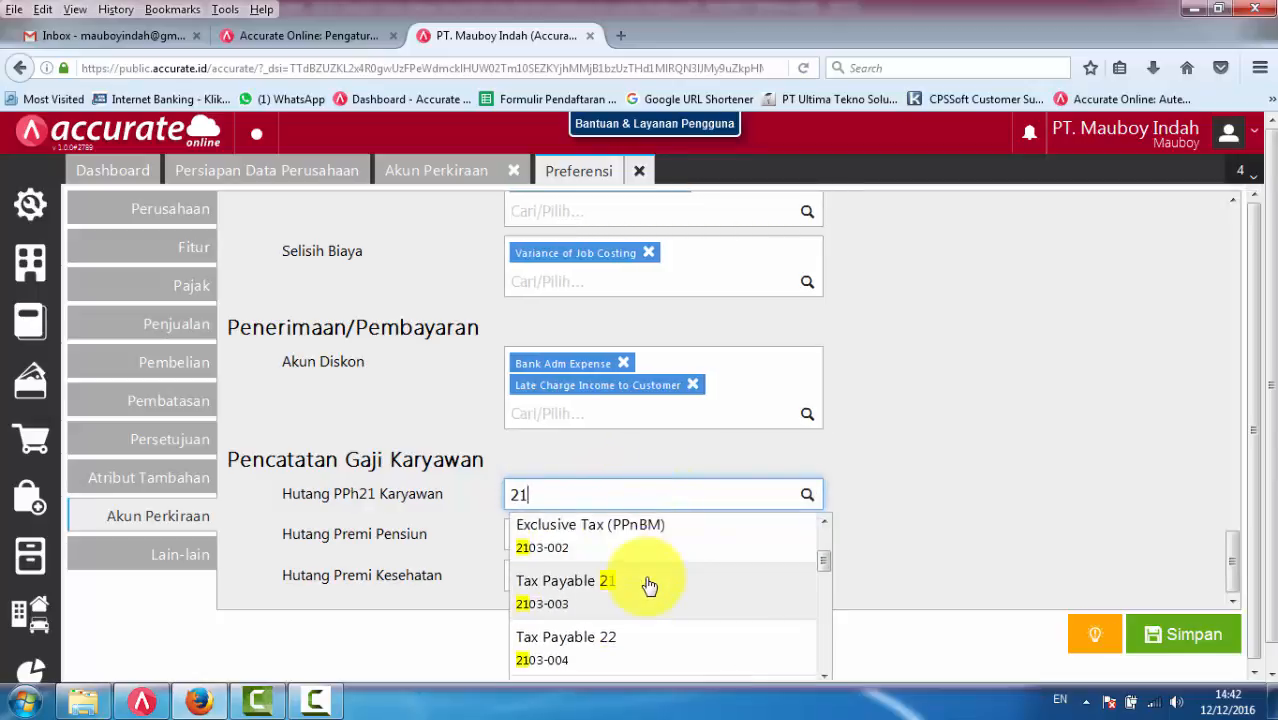
{"action": "left_click", "coordinate": [622, 588]}
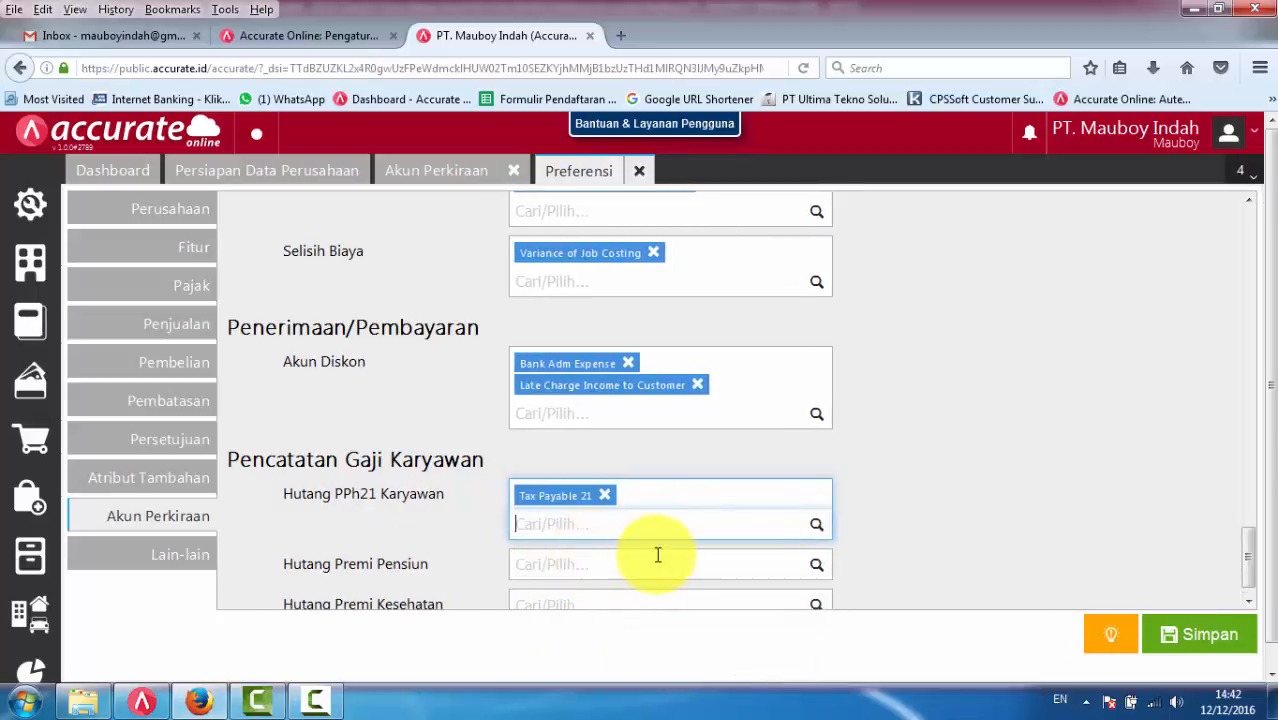
- Set Hutang Premi Pensiun to Pension Premium and Hutang Premi Kesehatan to Health Premium
{"action": "scroll", "coordinate": [657, 554], "scroll_direction": "down", "scroll_amount": 1}
{"action": "left_click", "coordinate": [577, 538]}
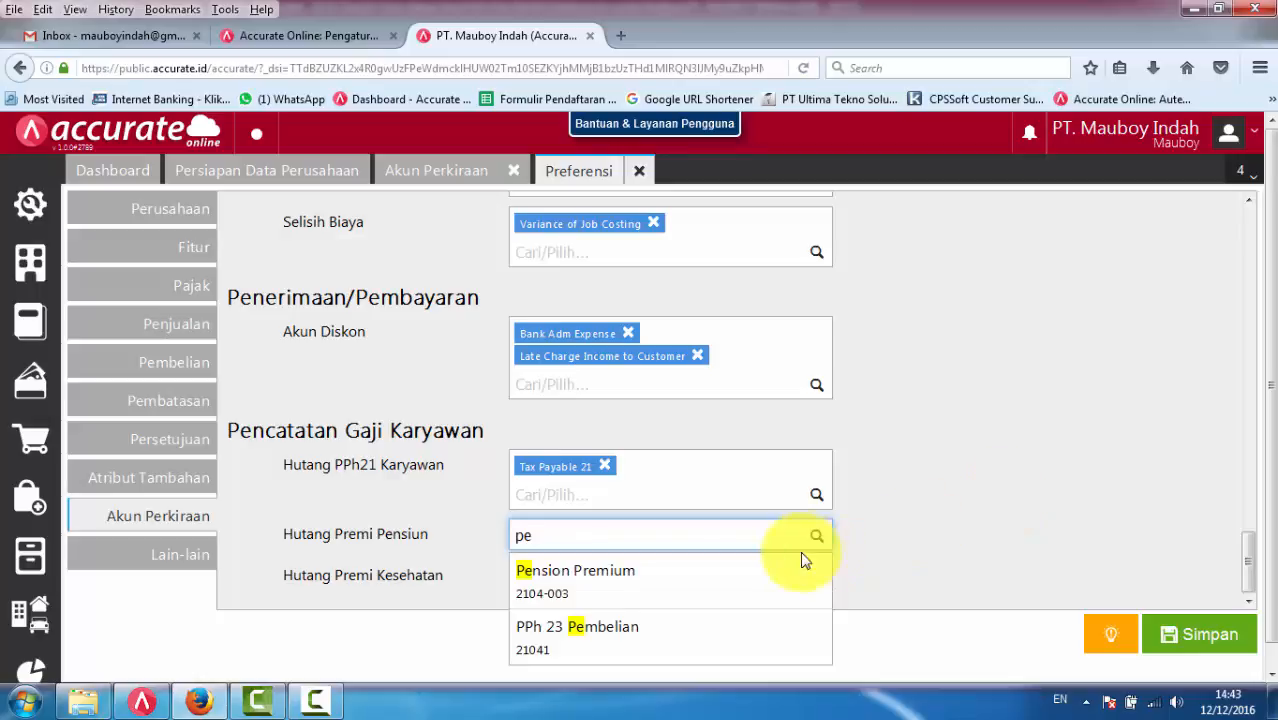
{"action": "left_click", "coordinate": [719, 578]}
{"action": "scroll", "coordinate": [650, 596], "scroll_direction": "down", "scroll_amount": 1}
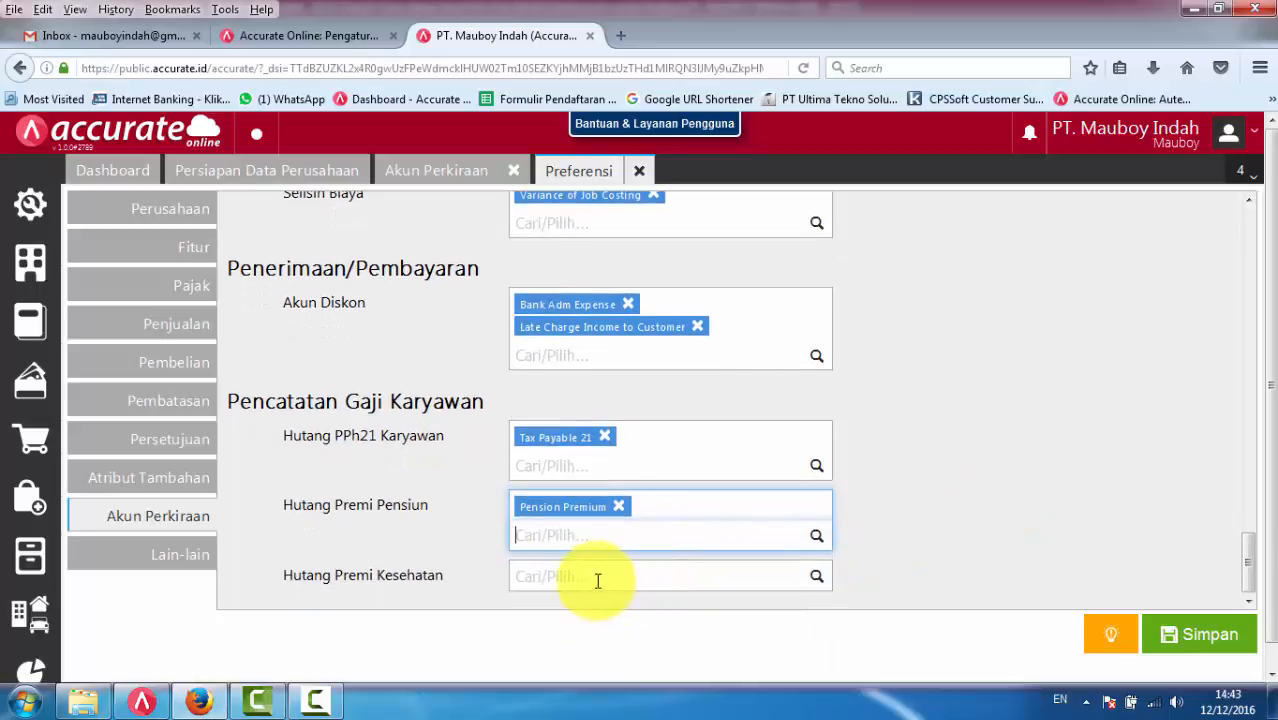
{"action": "left_click", "coordinate": [596, 579]}
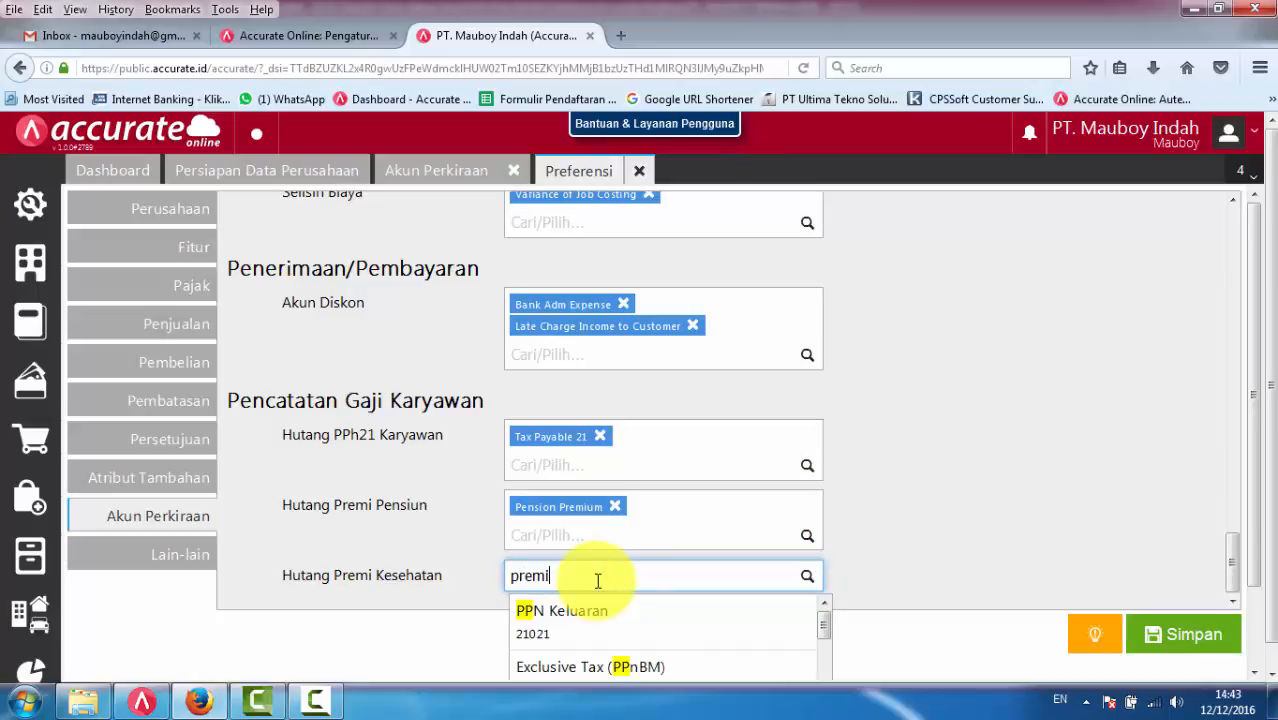
{"action": "scroll", "coordinate": [596, 578], "scroll_direction": "down", "scroll_amount": 1}
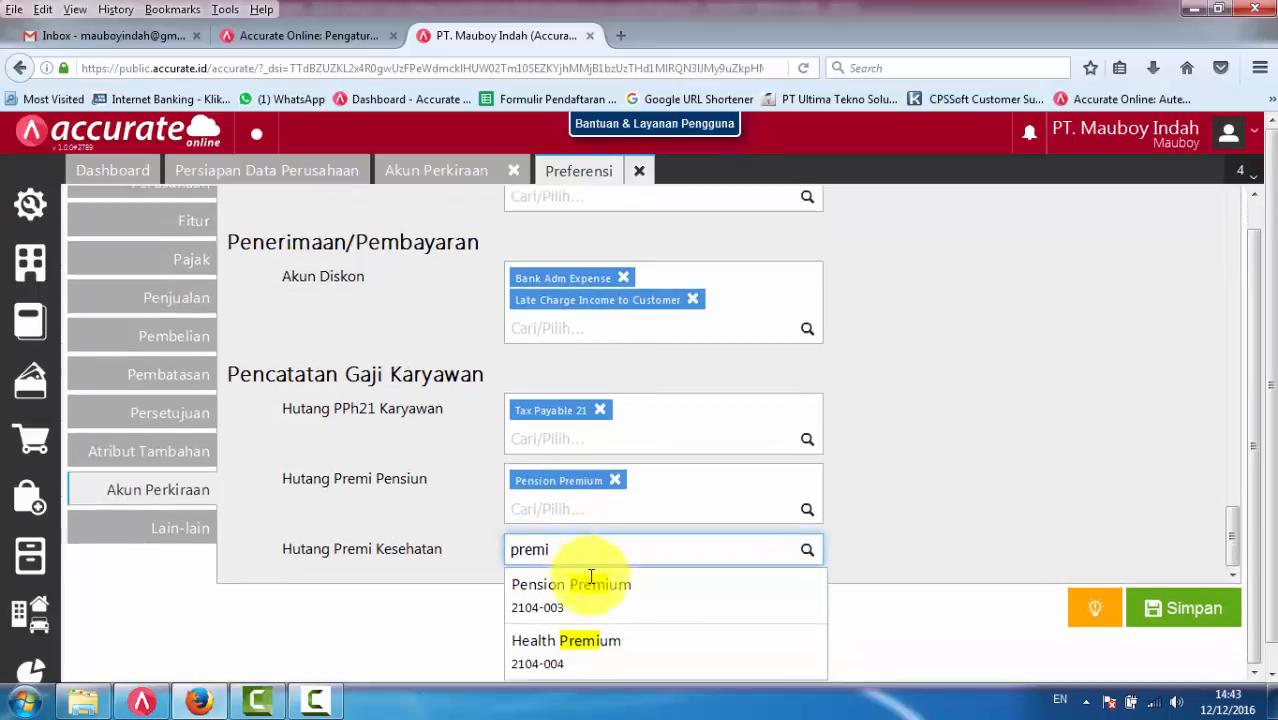
{"action": "left_click", "coordinate": [605, 652]}
- Review the chosen default accounts and save the Akun Perkiraan preferences
{"action": "scroll", "coordinate": [992, 467], "scroll_direction": "down", "scroll_amount": 2}
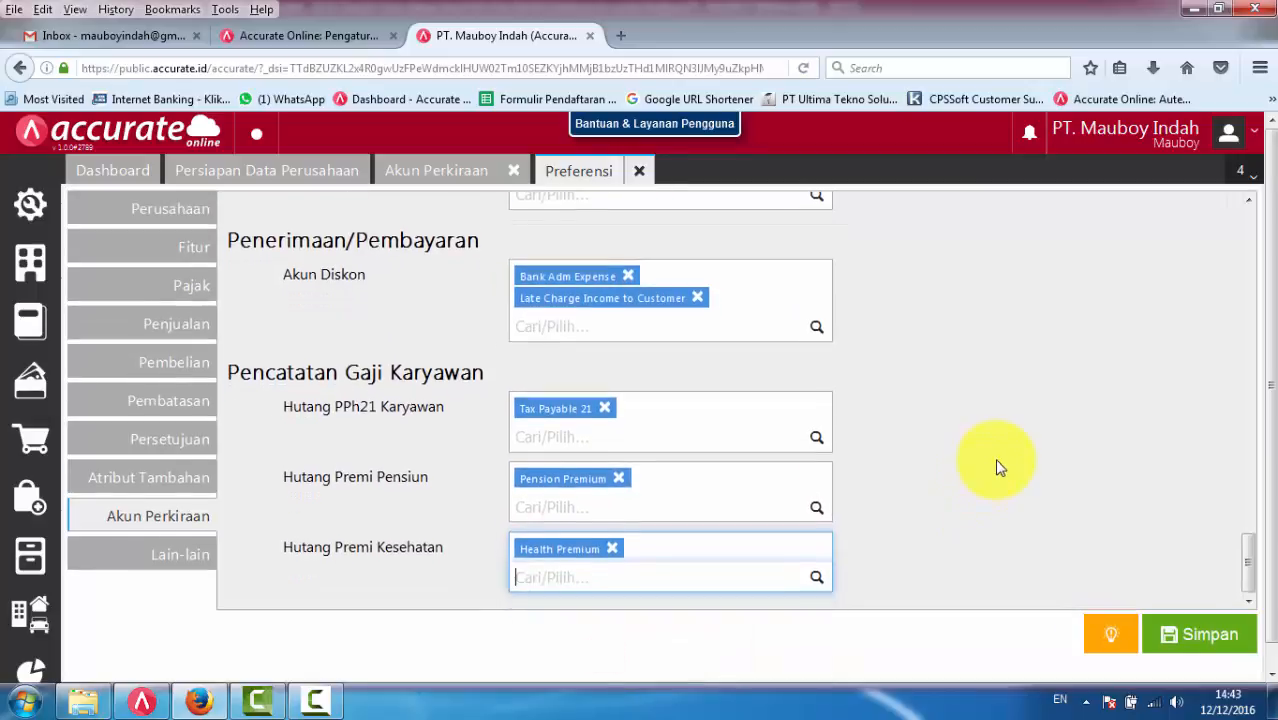
{"action": "scroll", "coordinate": [1003, 466], "scroll_direction": "up", "scroll_amount": 1}
{"action": "scroll", "coordinate": [1003, 466], "scroll_direction": "up", "scroll_amount": 10}
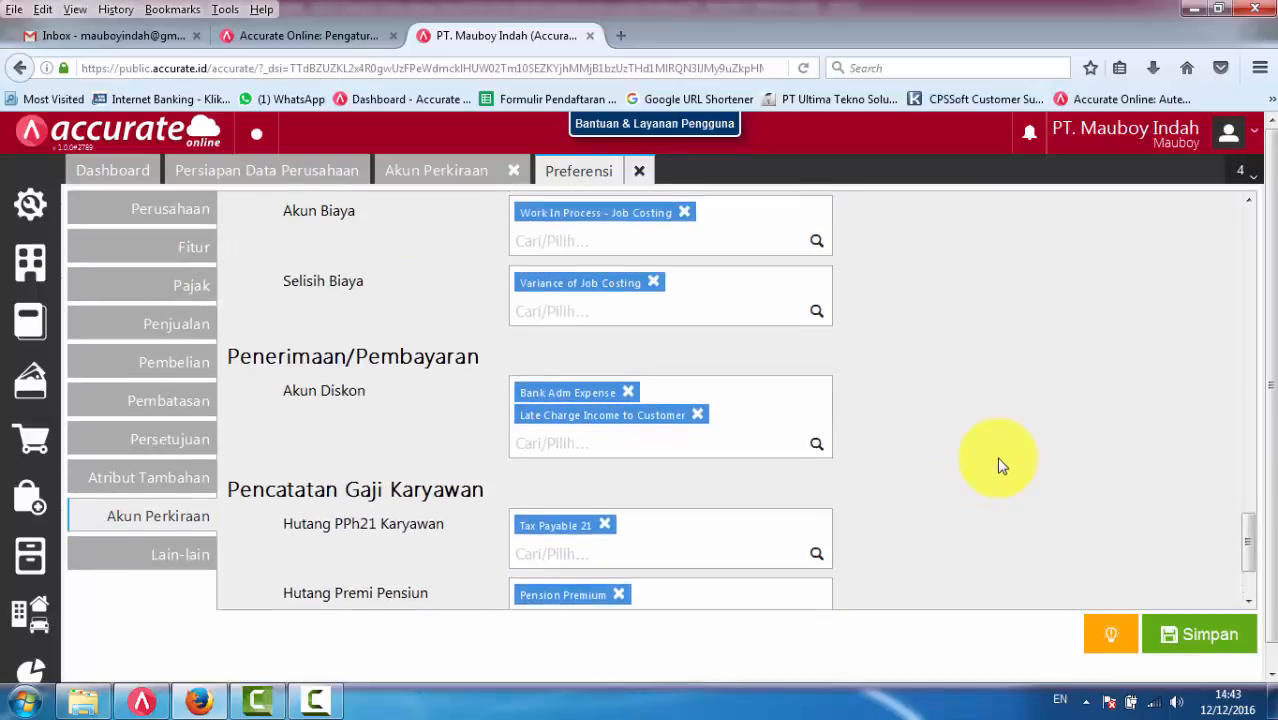
{"action": "scroll", "coordinate": [1003, 466], "scroll_direction": "down", "scroll_amount": 5}
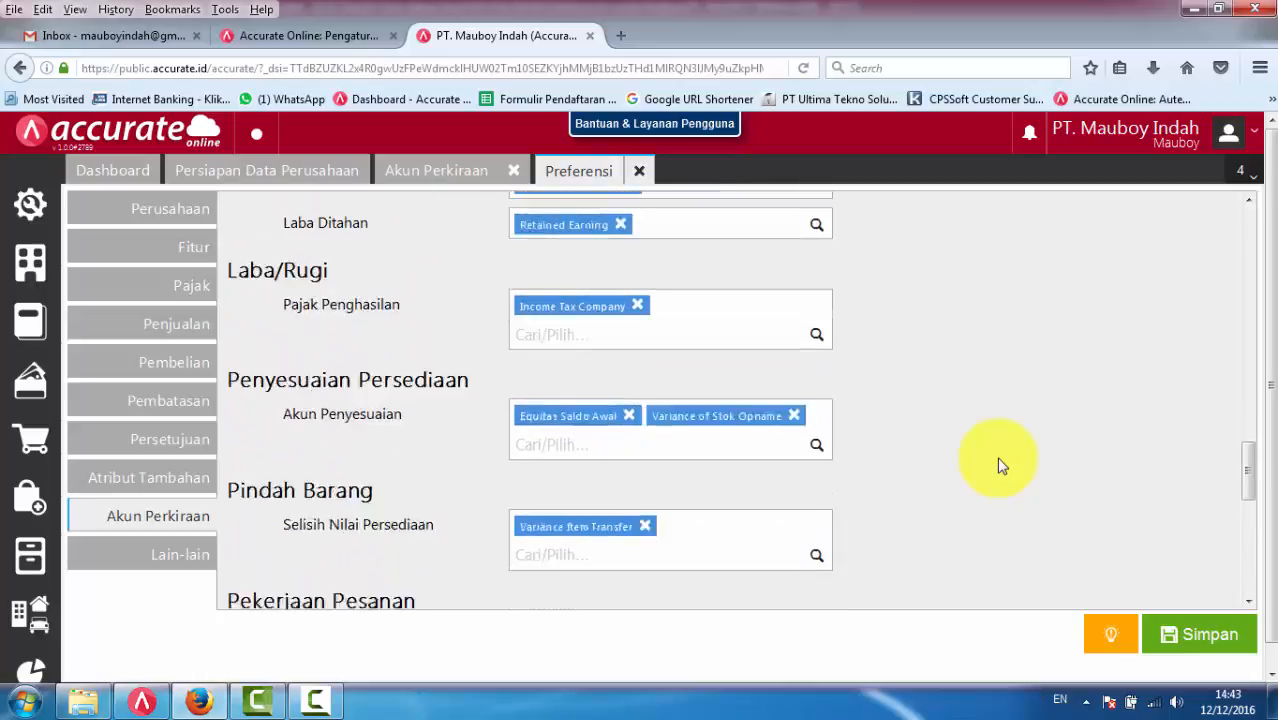
{"action": "left_click", "coordinate": [1213, 637]}
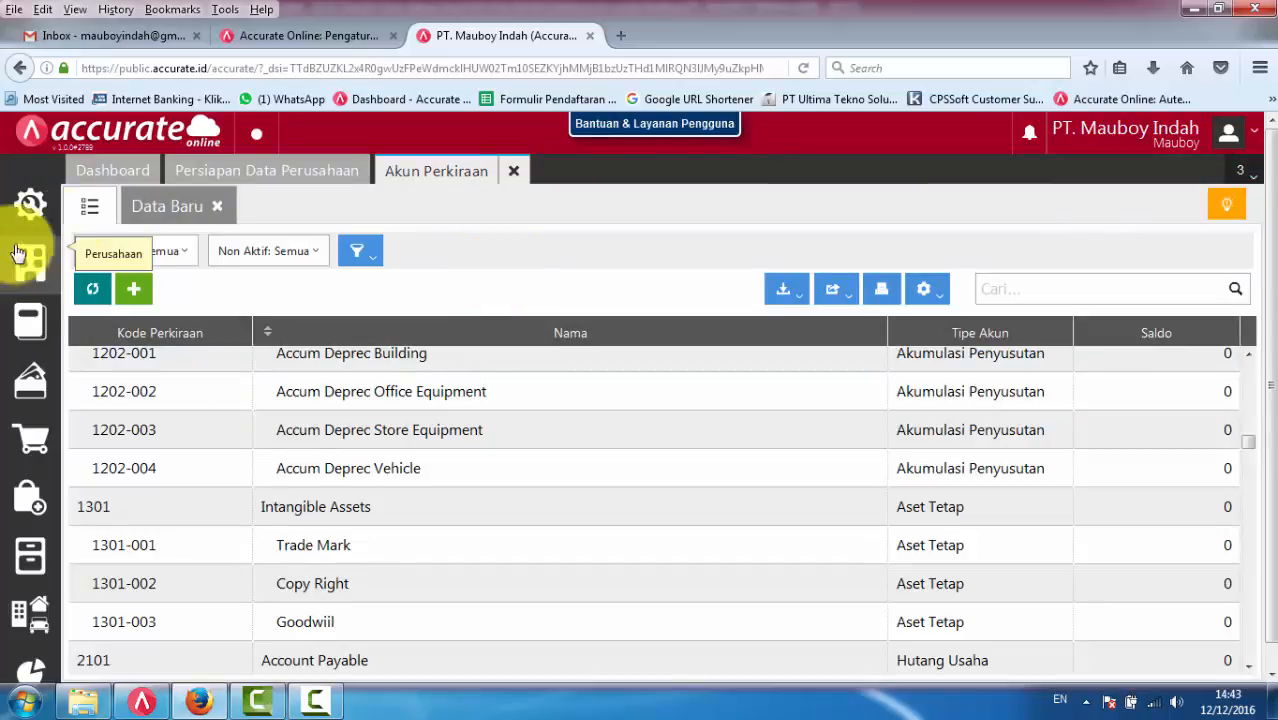
- Reopen the Akun Perkiraan preferences and examine the equity accounts set under Neraca
{"action": "left_click", "coordinate": [31, 206]}
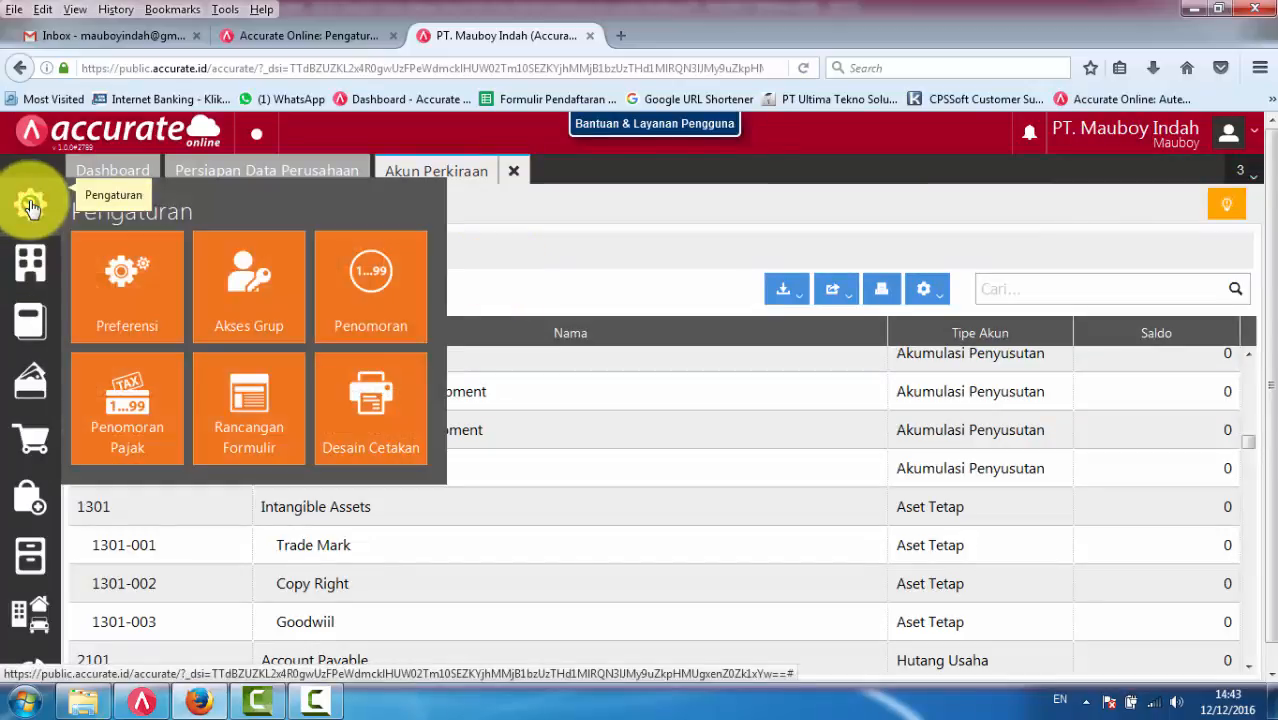
{"action": "left_click", "coordinate": [125, 271]}
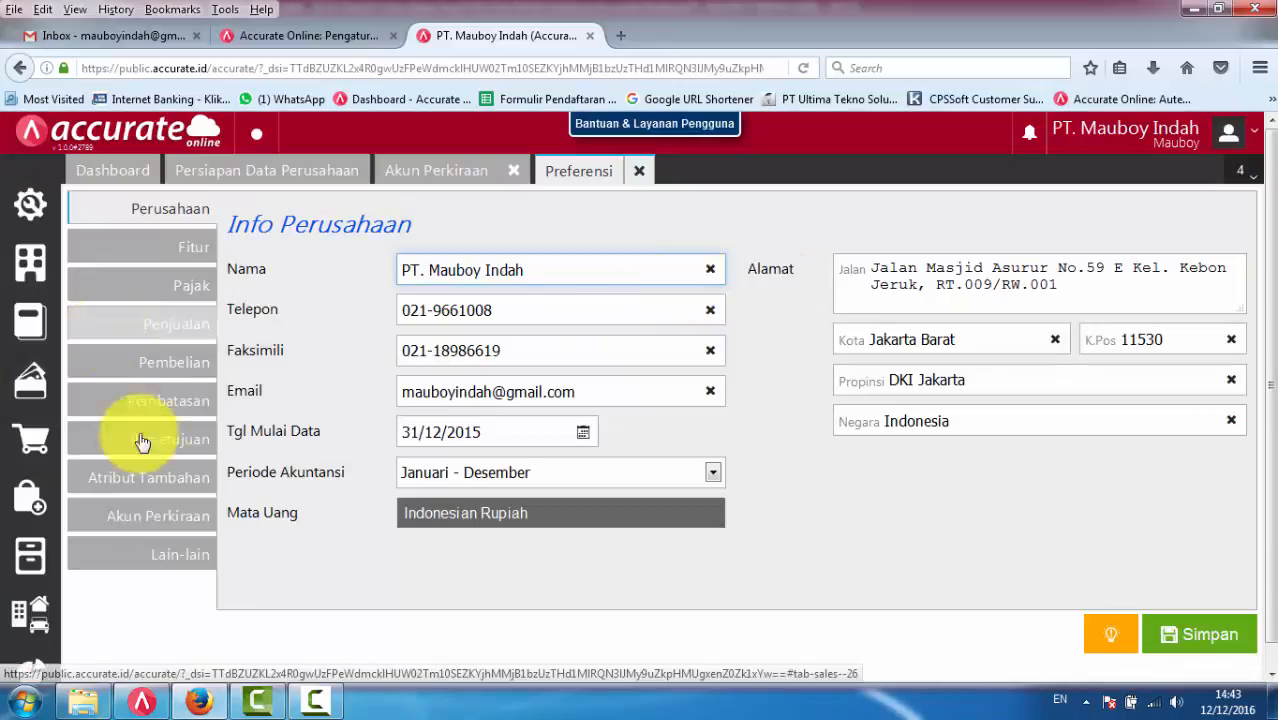
{"action": "left_click", "coordinate": [157, 520]}
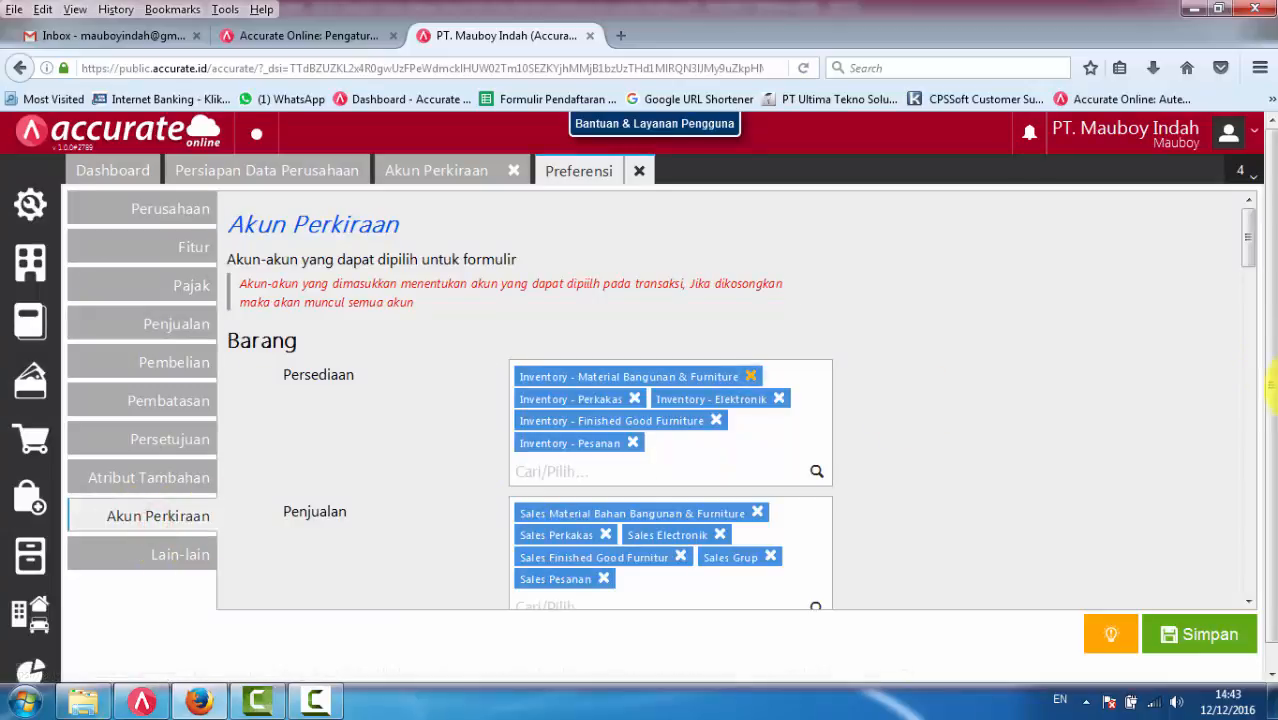
{"action": "left_click_drag", "start_coordinate": [1256, 238], "coordinate": [1241, 429]}
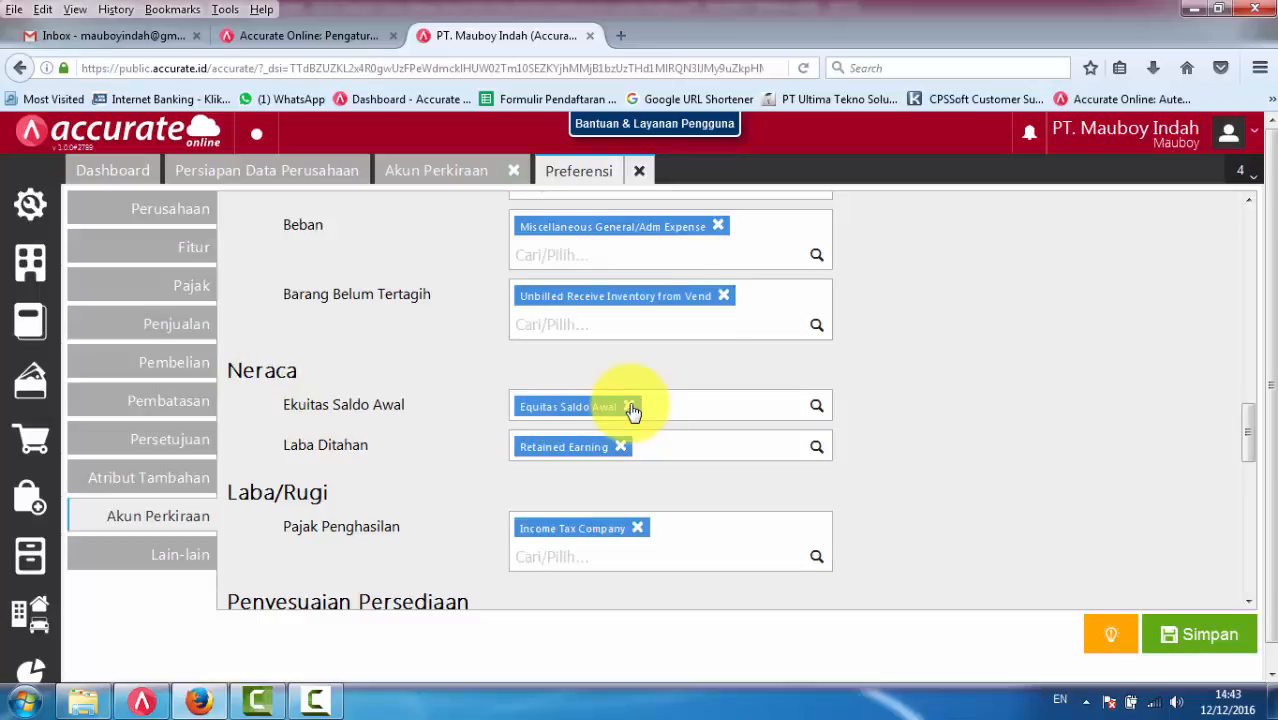
- Filter the Akun Perkiraan account list to show only accounts of type Modal
{"action": "left_click", "coordinate": [428, 172]}
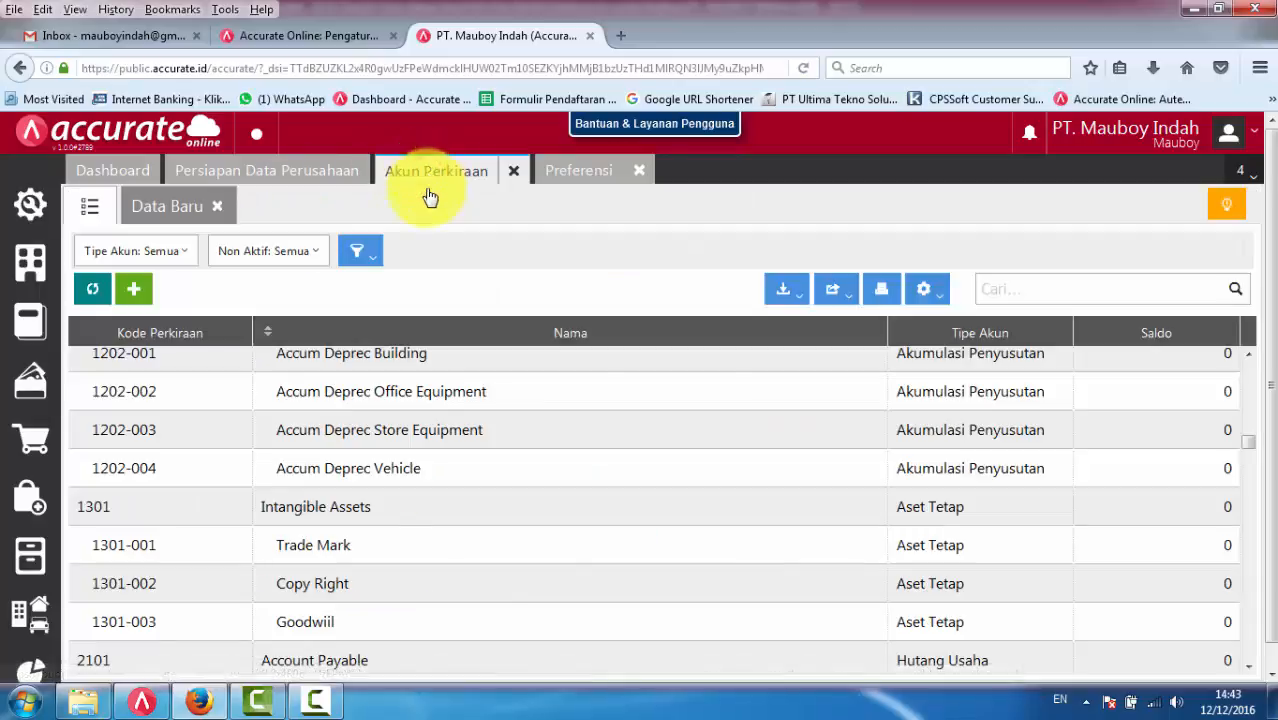
{"action": "left_click", "coordinate": [176, 252]}
{"action": "left_click_drag", "start_coordinate": [305, 335], "coordinate": [308, 392]}
{"action": "left_click", "coordinate": [99, 411]}
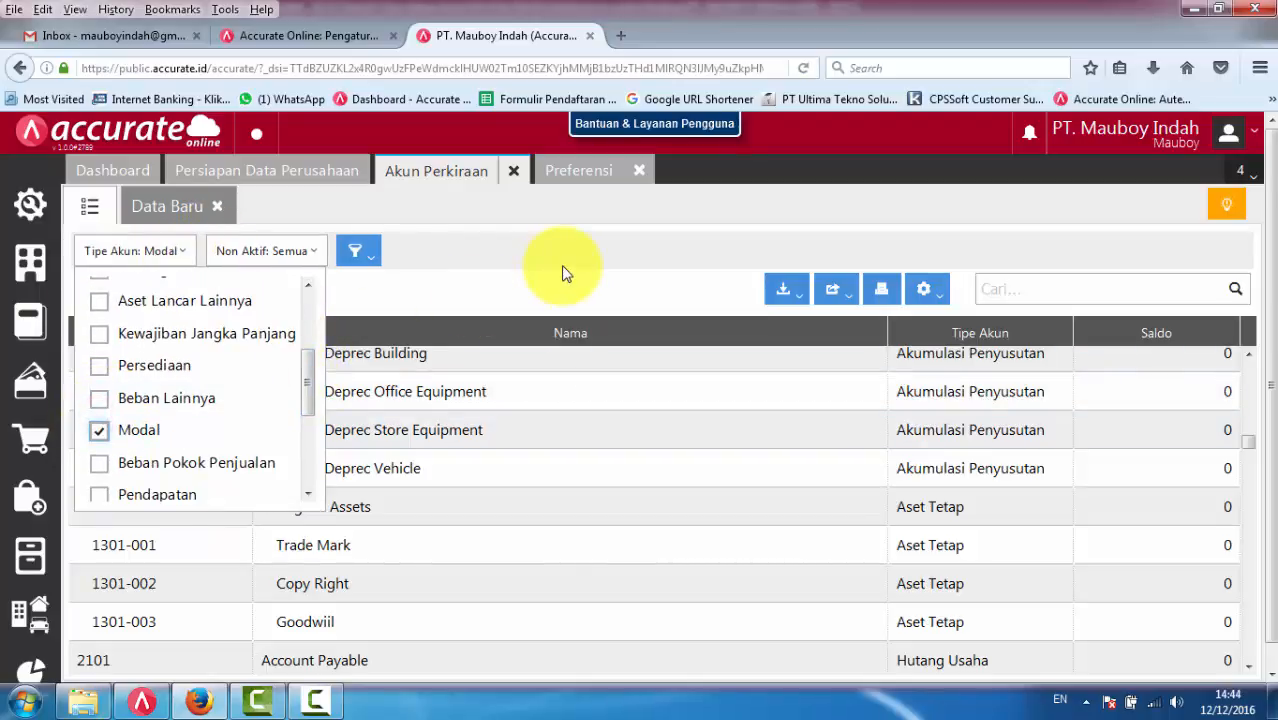
{"action": "left_click", "coordinate": [562, 270]}
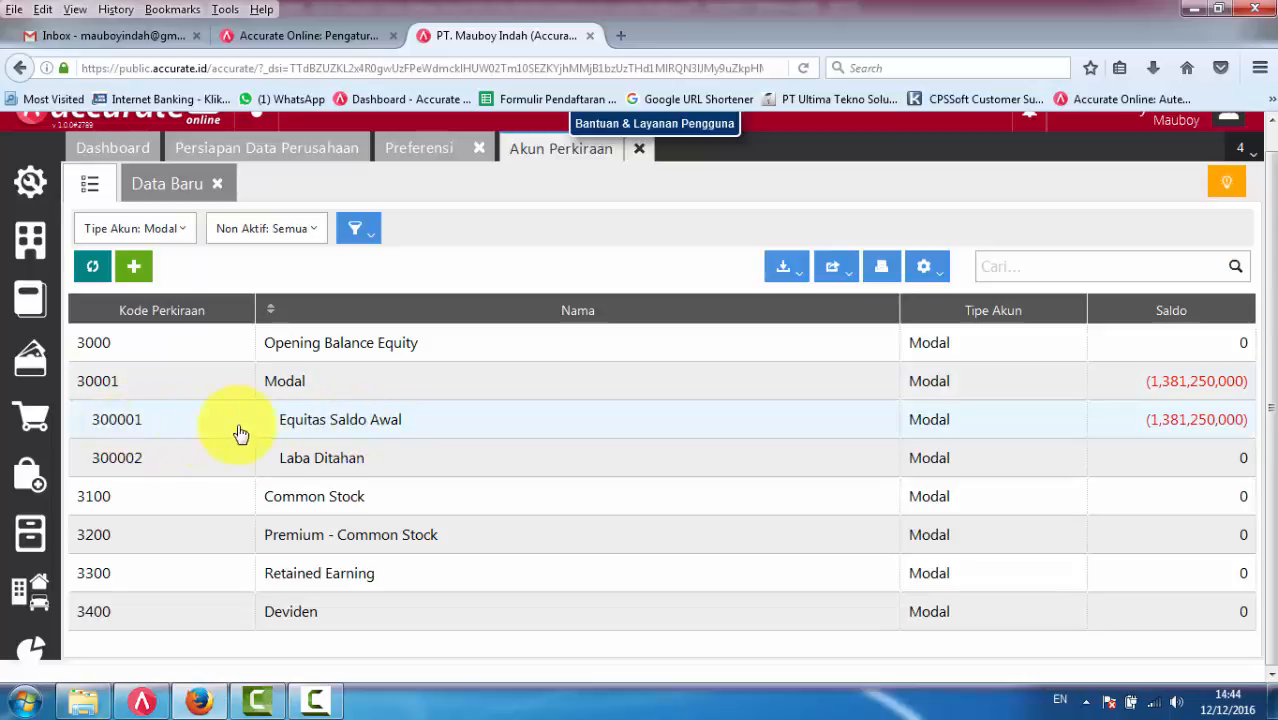
- Try to change Ekuitas Saldo Awal in the Neraca preferences to Opening Balance Equity and save
{"action": "left_click", "coordinate": [433, 157]}
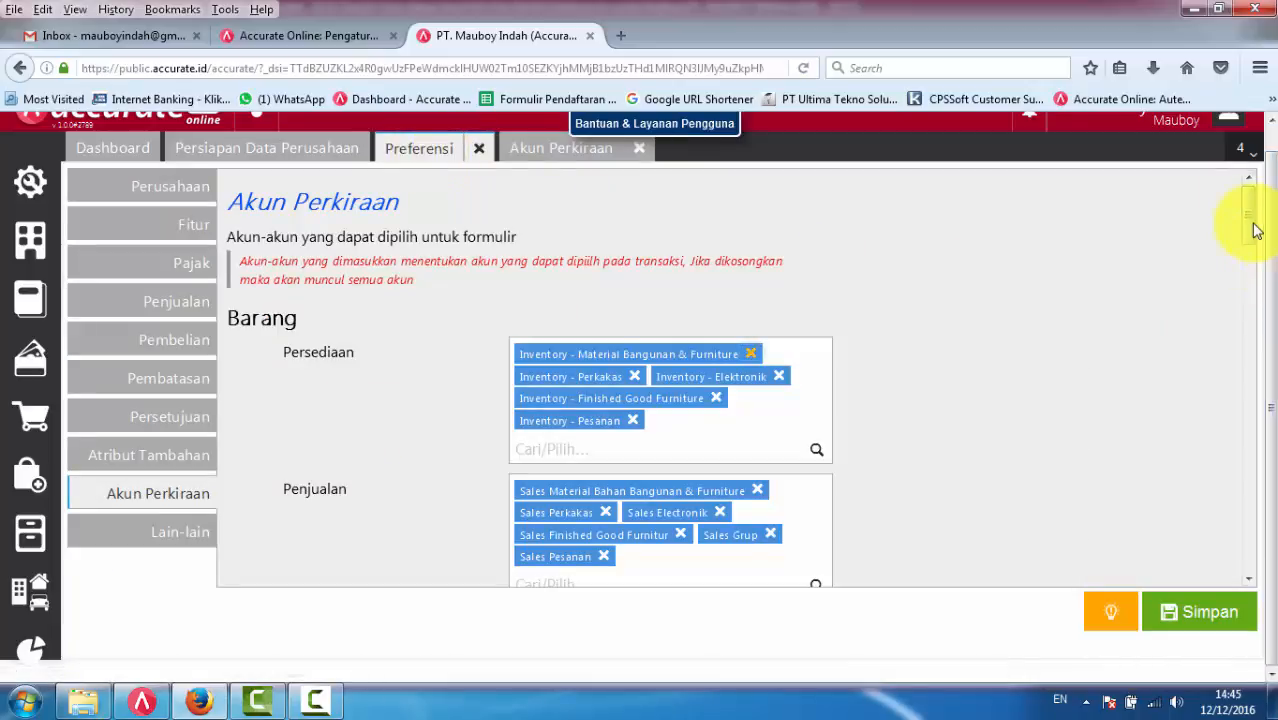
{"action": "left_click_drag", "start_coordinate": [1247, 228], "coordinate": [1250, 436]}
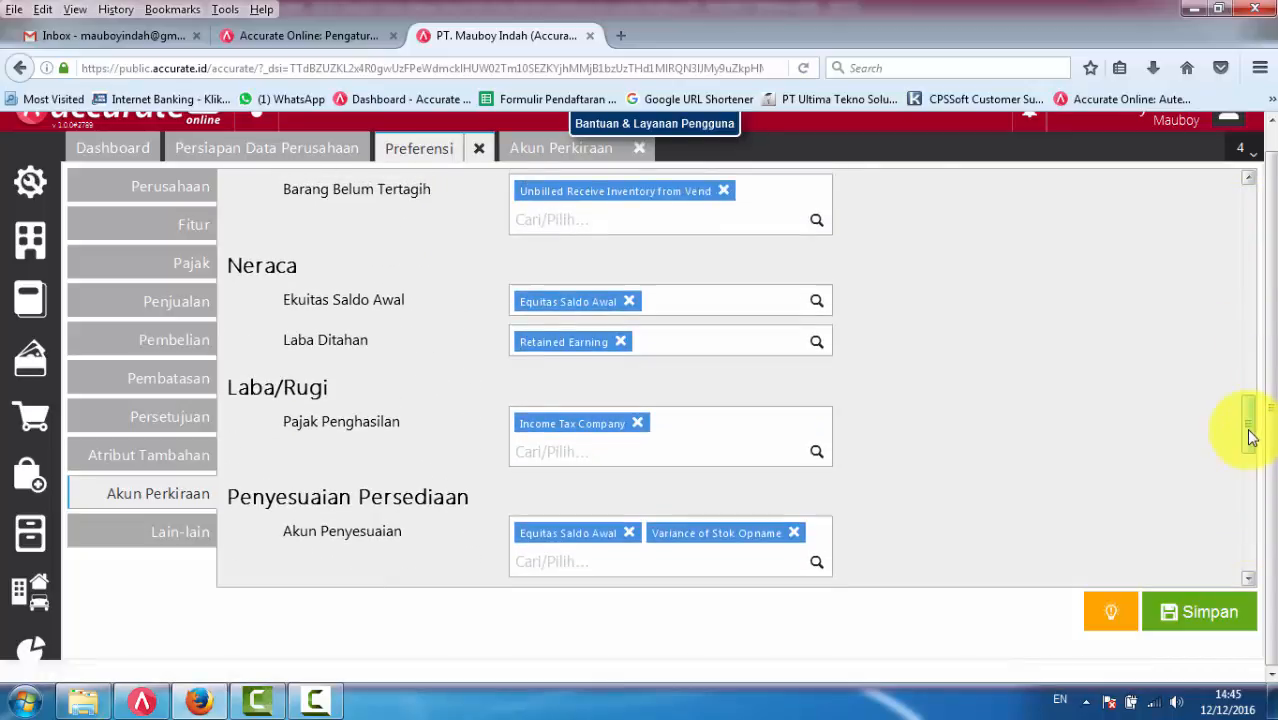
{"action": "left_click", "coordinate": [631, 302]}
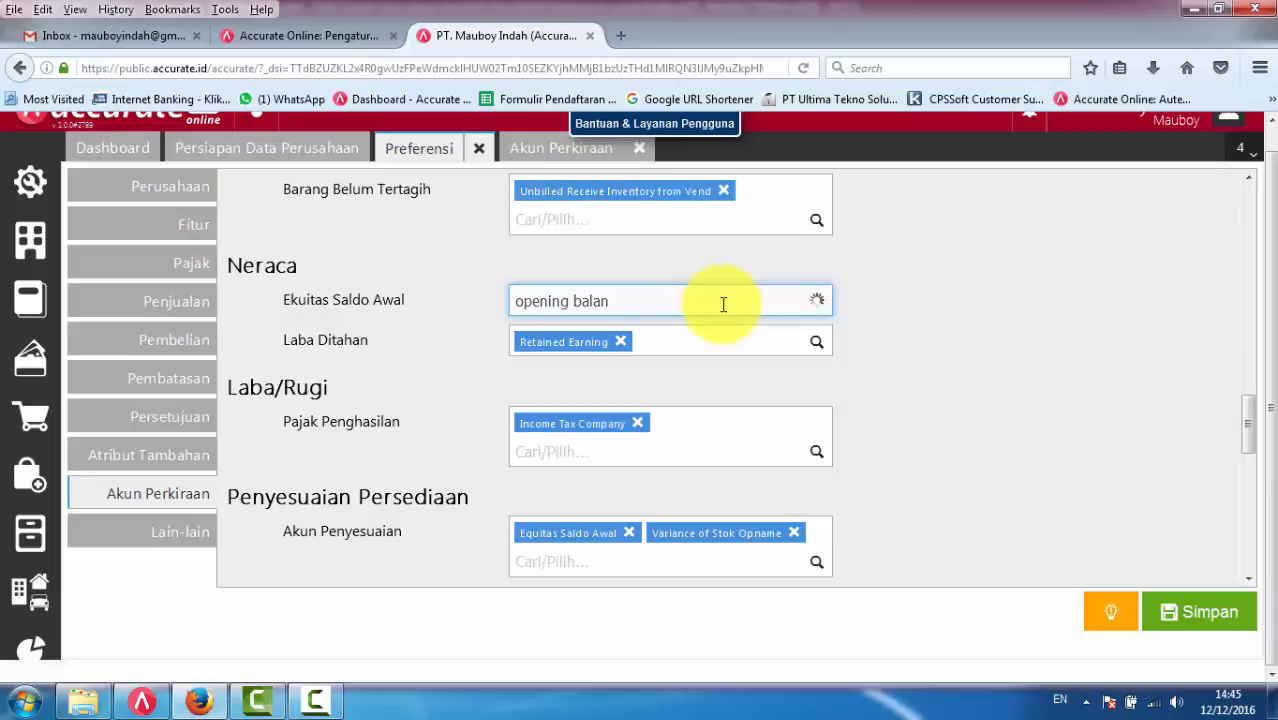
{"action": "left_click", "coordinate": [665, 349]}
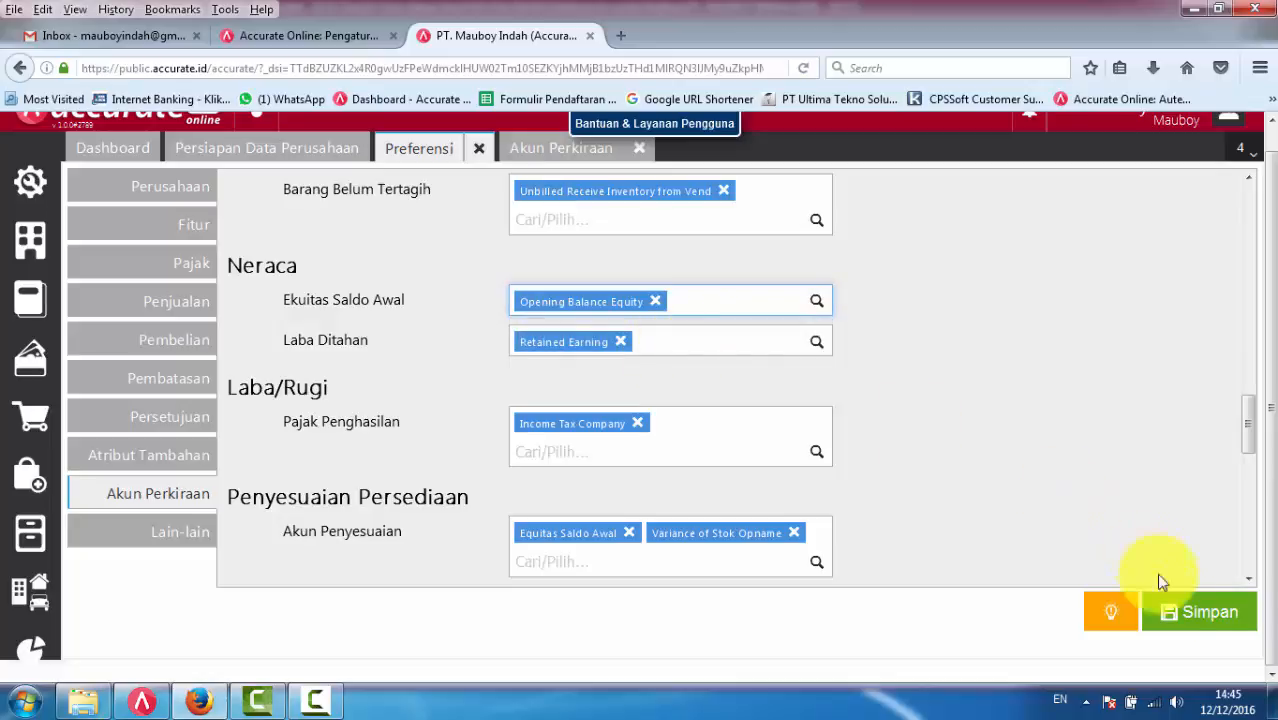
{"action": "left_click", "coordinate": [1198, 624]}
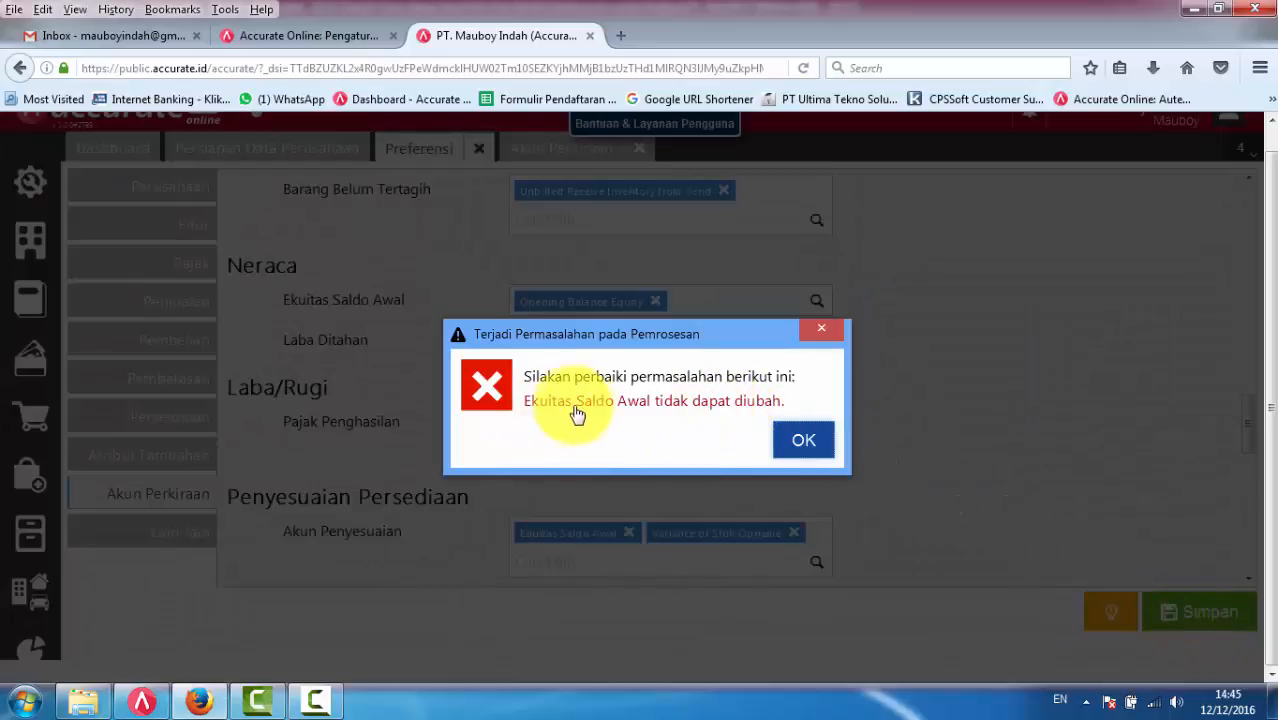
{"action": "left_click", "coordinate": [827, 333]}
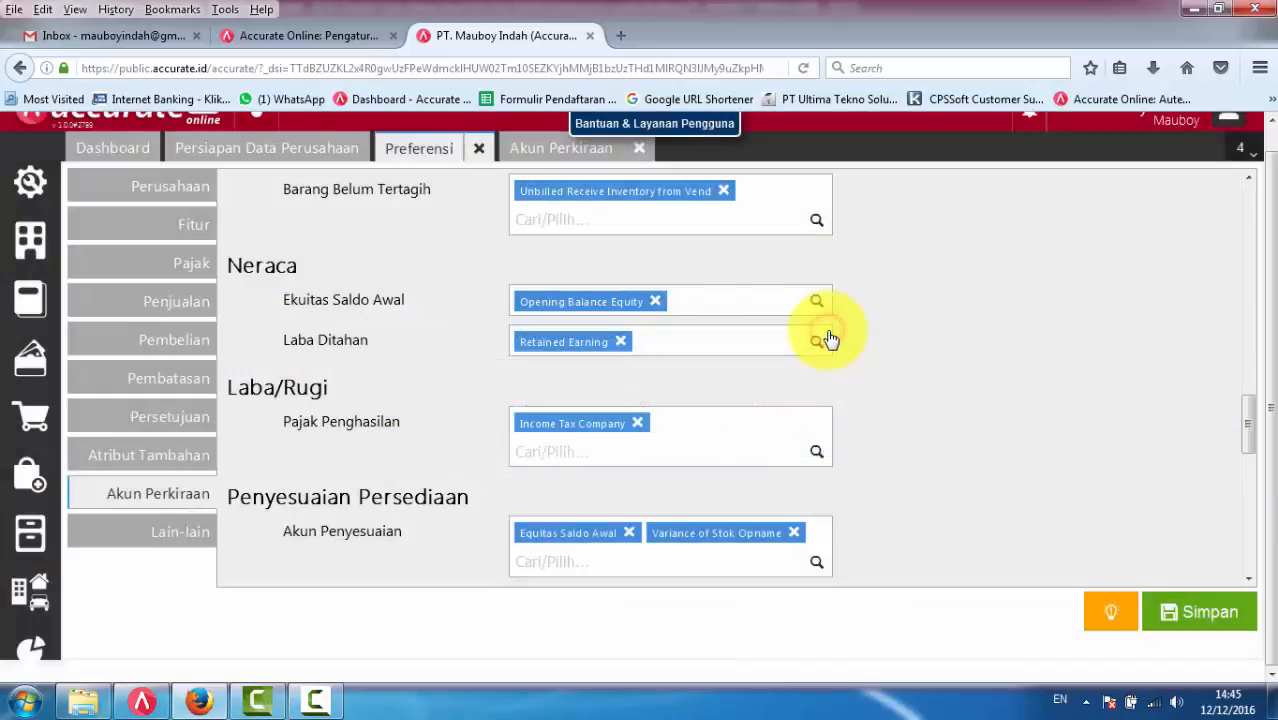
- Close the preferences and return to the filtered Akun Perkiraan account list
{"action": "scroll", "coordinate": [953, 360], "scroll_direction": "up", "scroll_amount": 2}
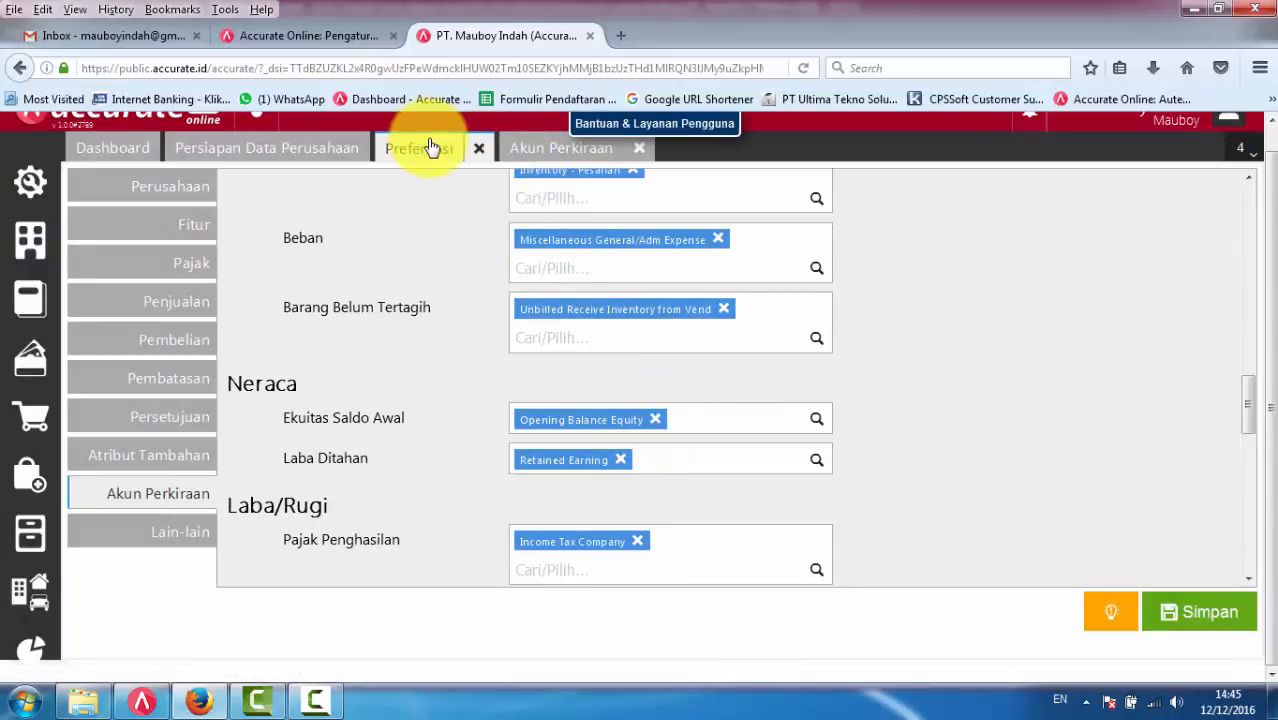
{"action": "left_click", "coordinate": [478, 160]}
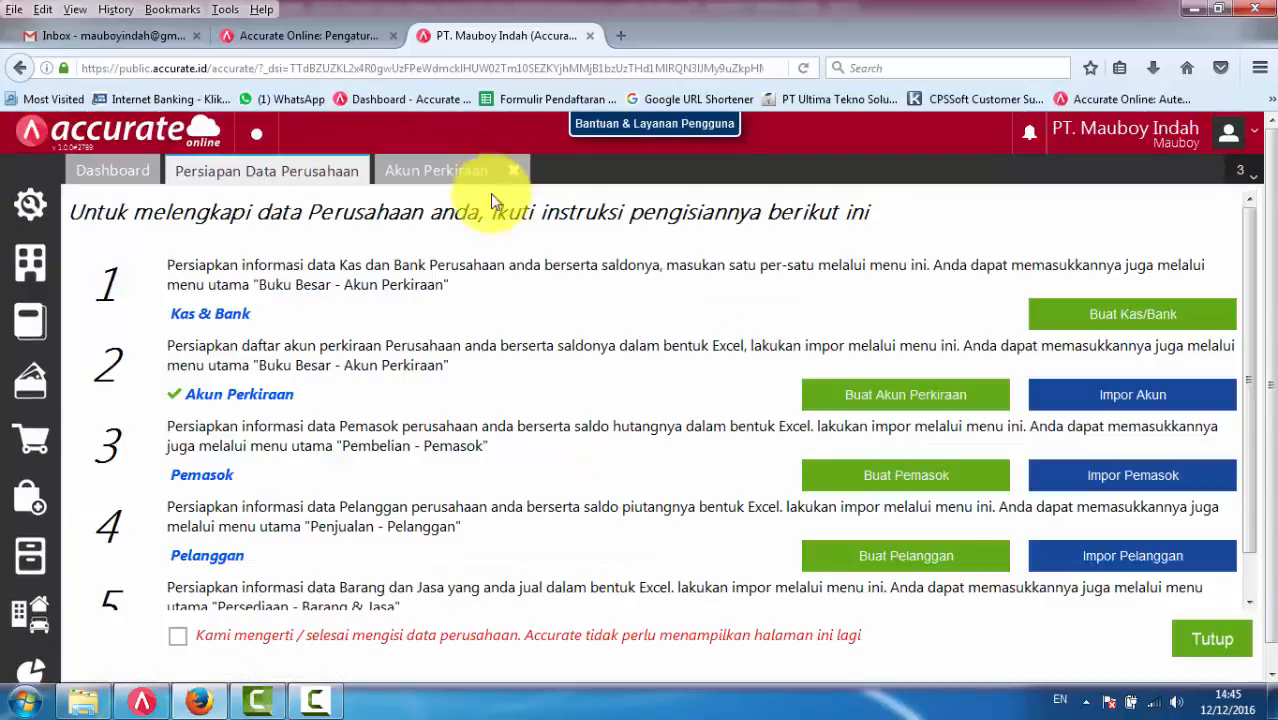
{"action": "left_click", "coordinate": [440, 177]}
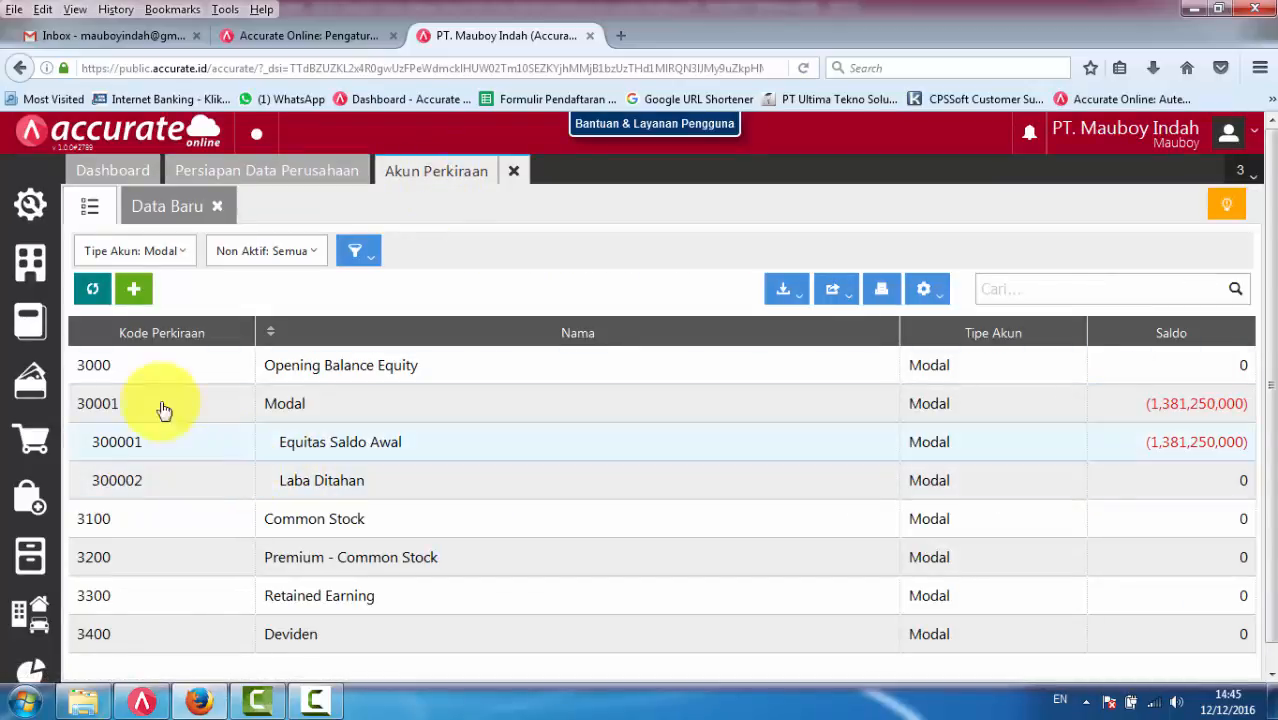
- Delete the Opening Balance Equity account with code 3000 and return to the account list
{"action": "left_click", "coordinate": [356, 369]}
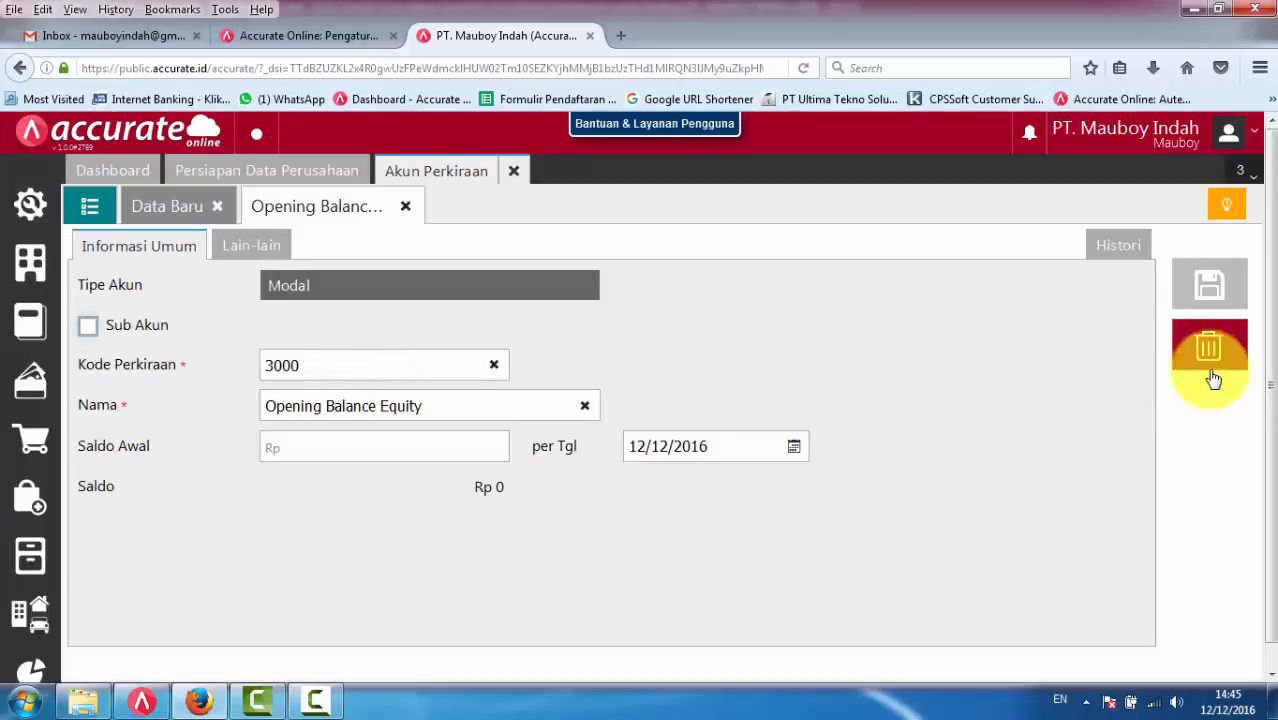
{"action": "left_click", "coordinate": [1210, 350]}
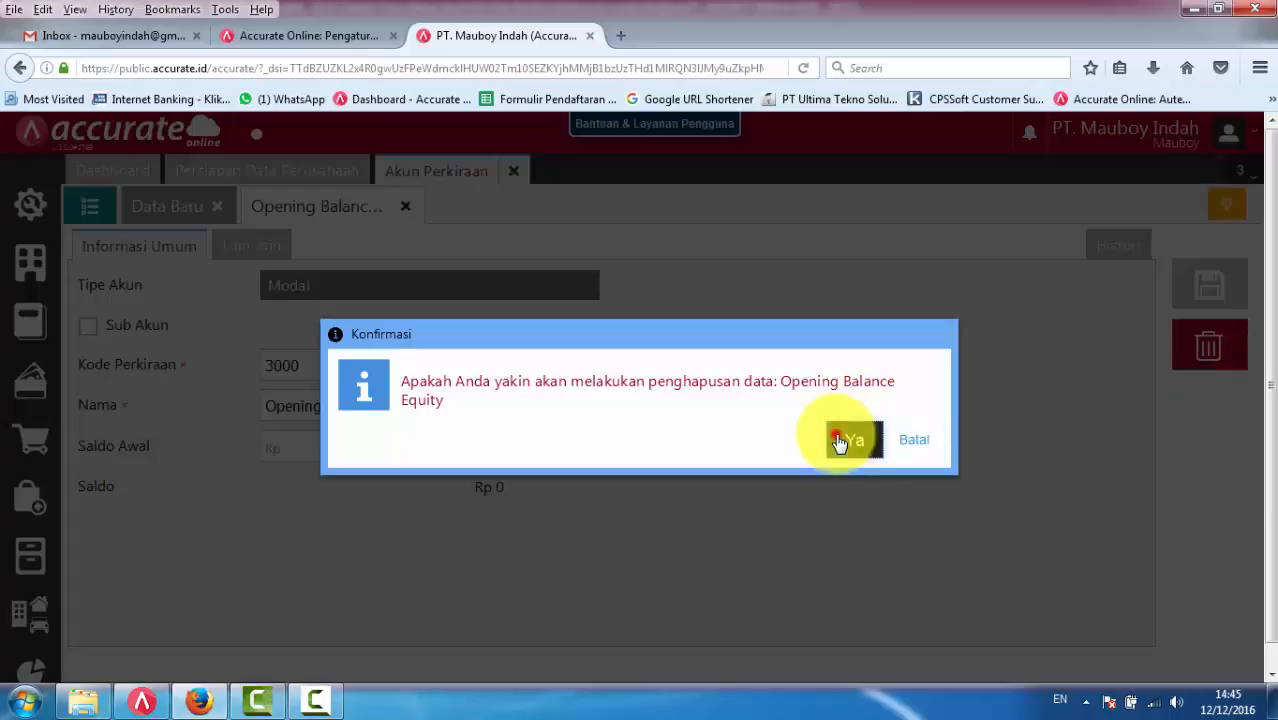
{"action": "left_click", "coordinate": [842, 440]}
{"action": "left_click", "coordinate": [91, 206]}
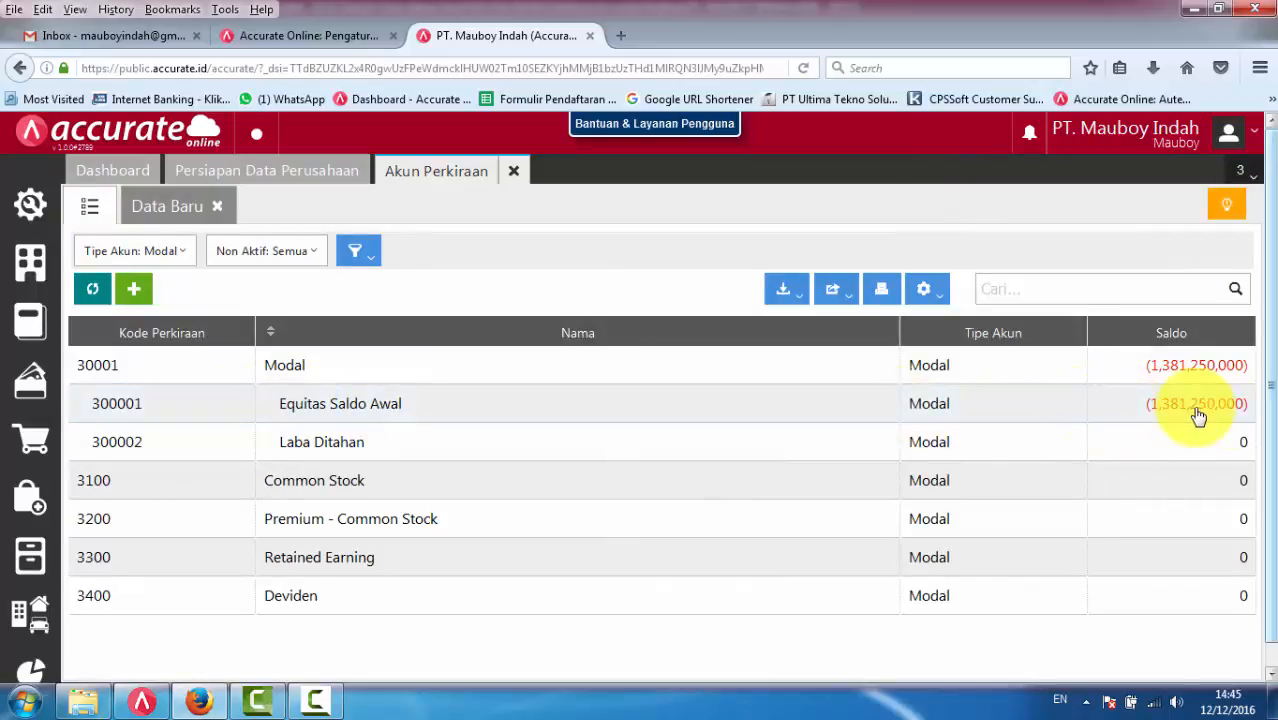
- Remove the Equitas Saldo Awal account's sub-account setting, set its code to 3000 and rename it Opening Balance Equity
{"action": "left_click", "coordinate": [336, 410]}
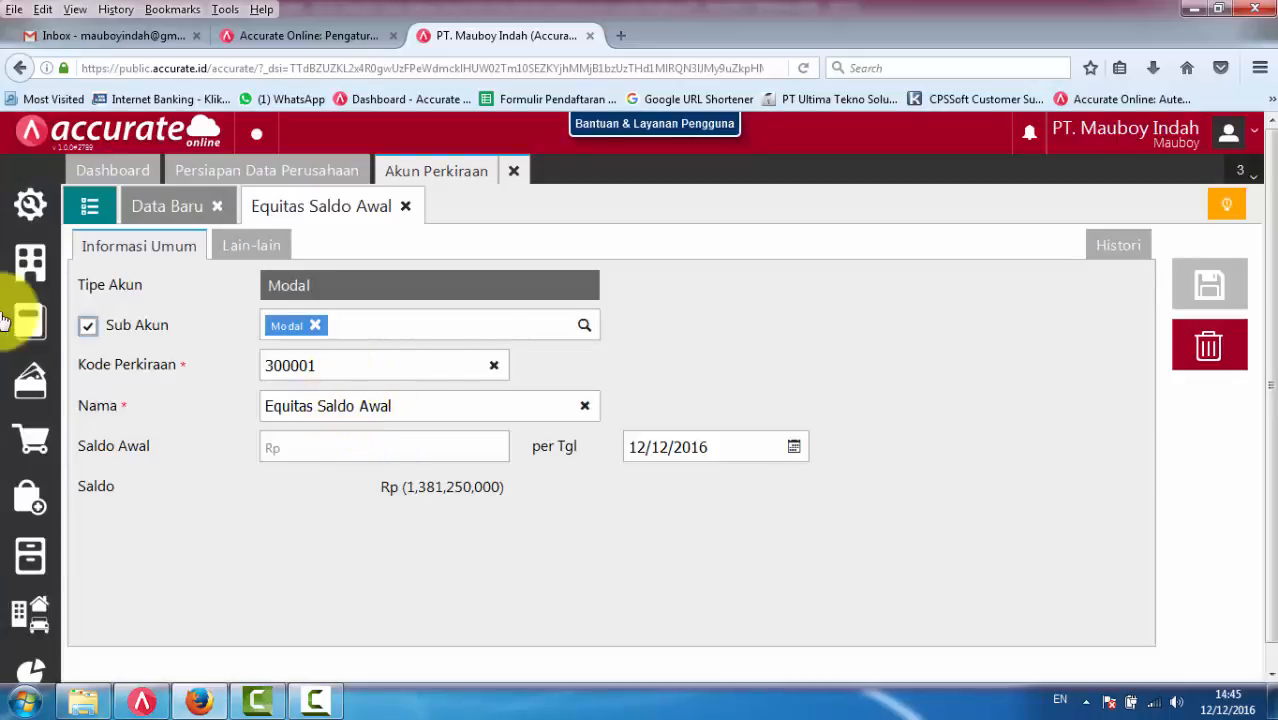
{"action": "left_click", "coordinate": [88, 327]}
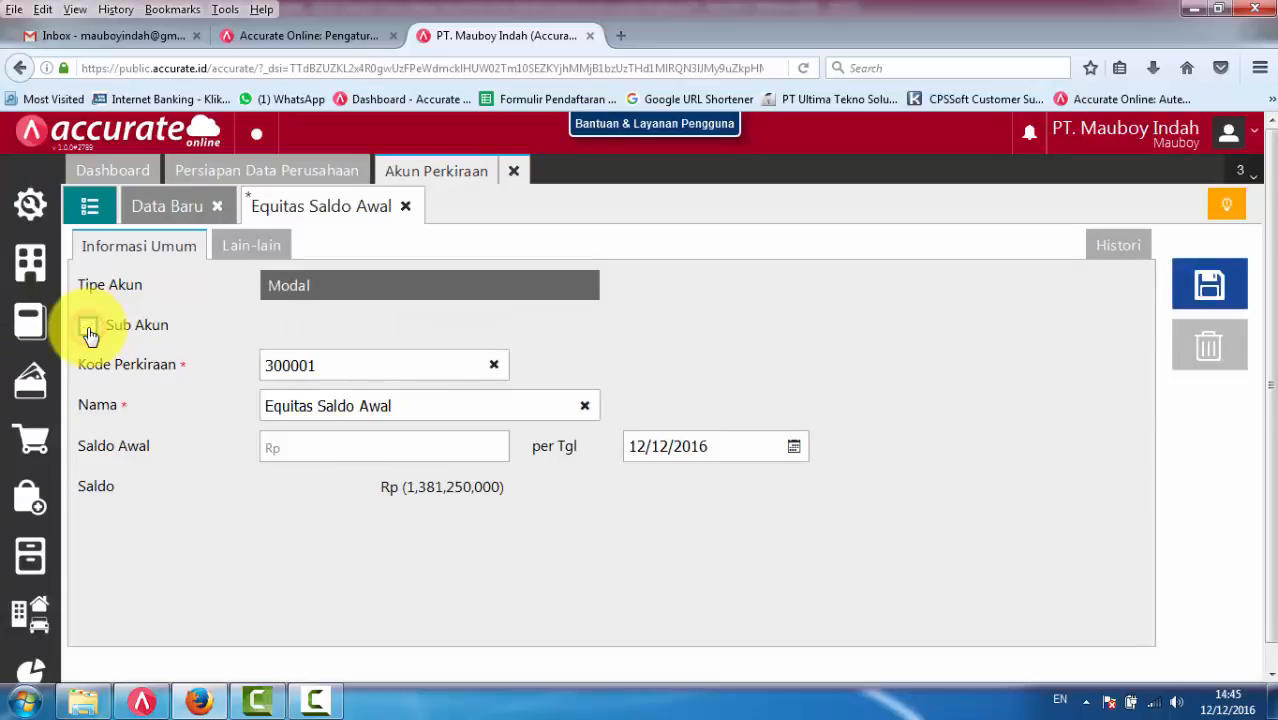
{"action": "left_click", "coordinate": [342, 367]}
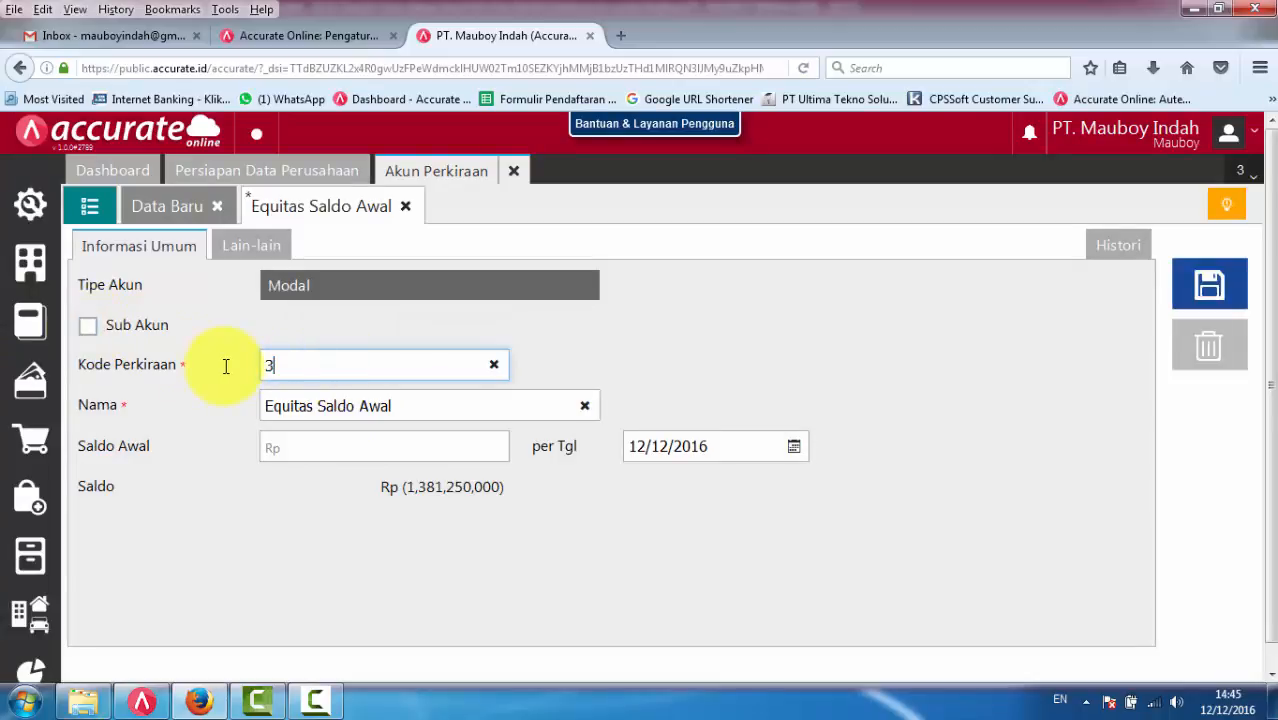
{"action": "left_click", "coordinate": [410, 403]}
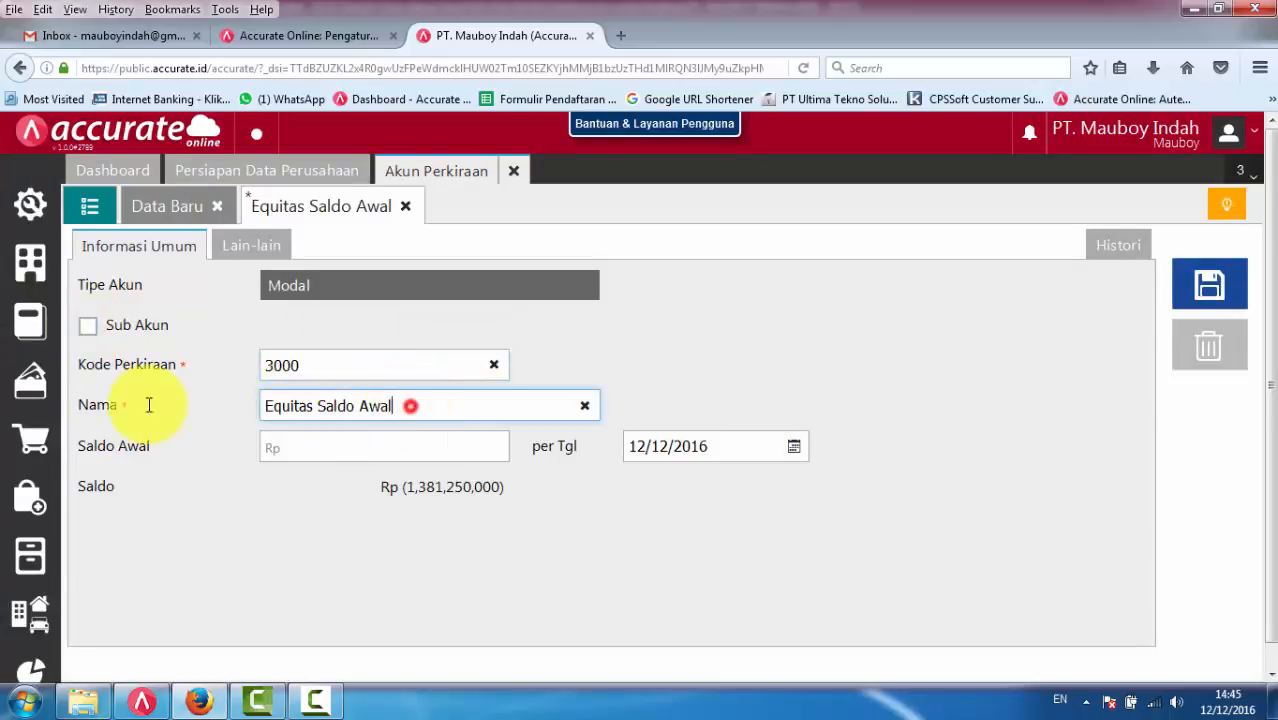
{"action": "type", "text": "Oe"}
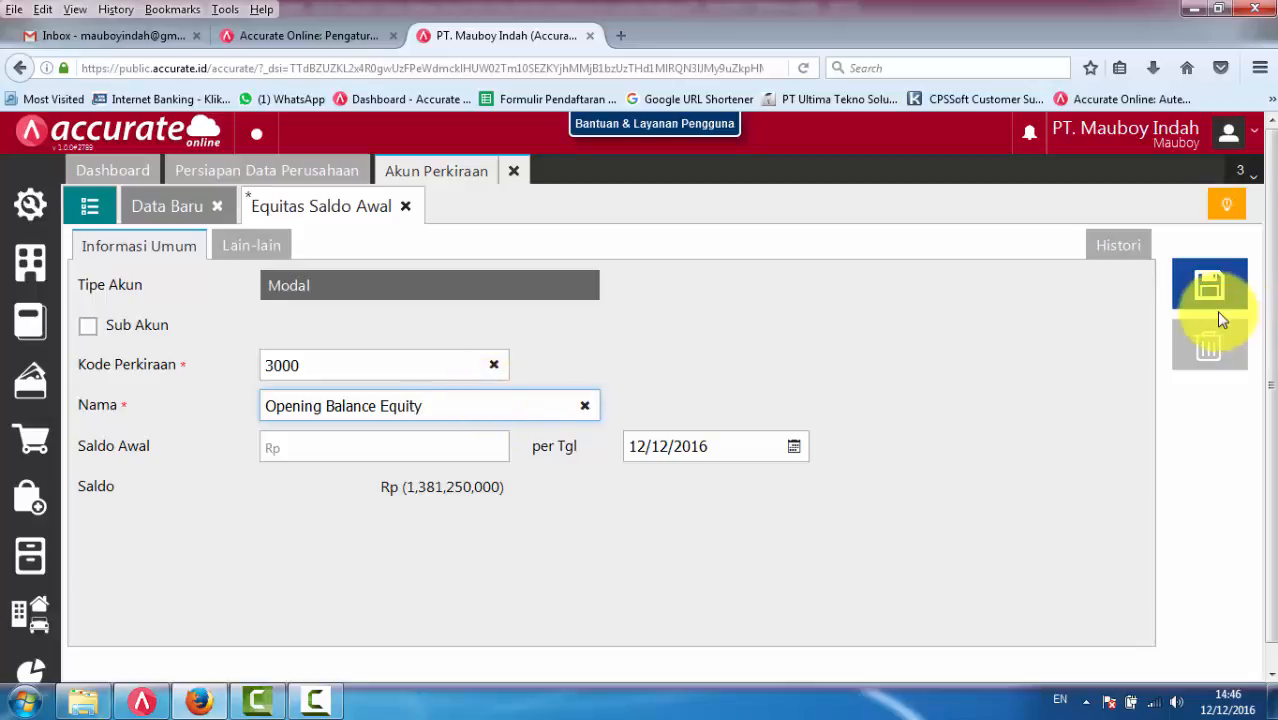
- Set the edited equity account's opening balance date to 31/12/2015, save it and return to the account list
{"action": "left_click", "coordinate": [746, 451]}
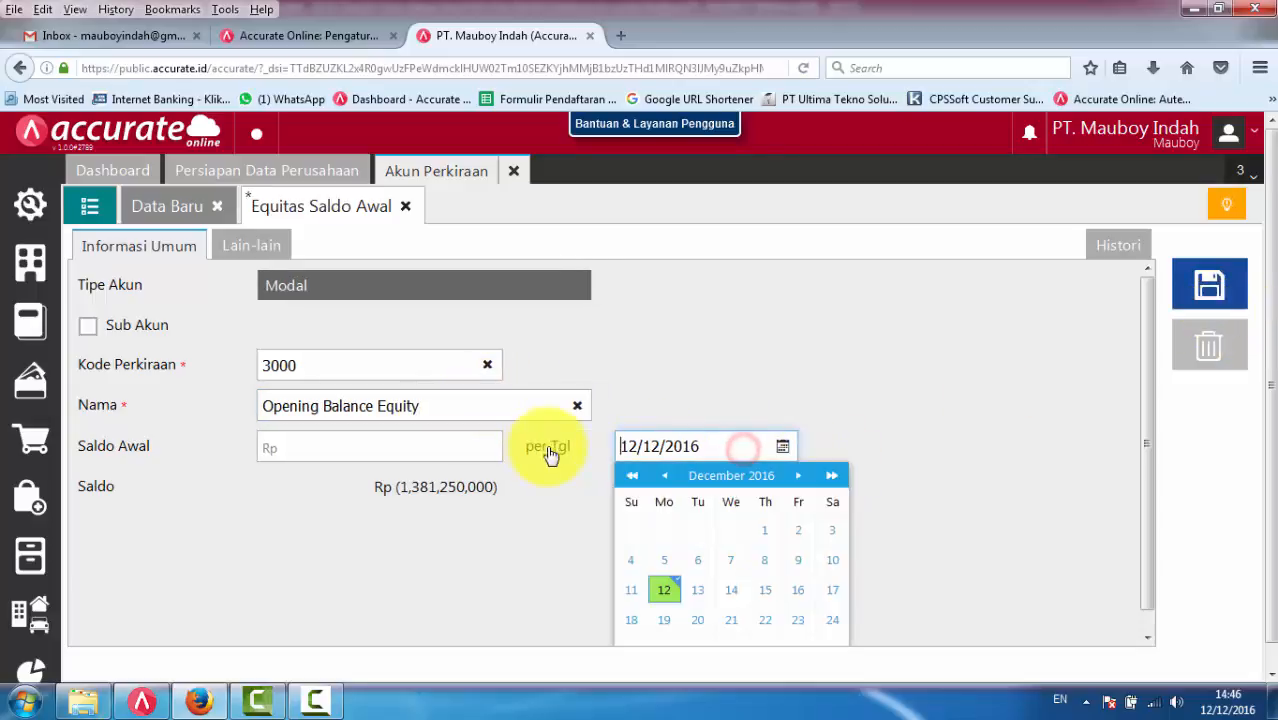
{"action": "left_click_drag", "start_coordinate": [706, 446], "coordinate": [612, 446]}
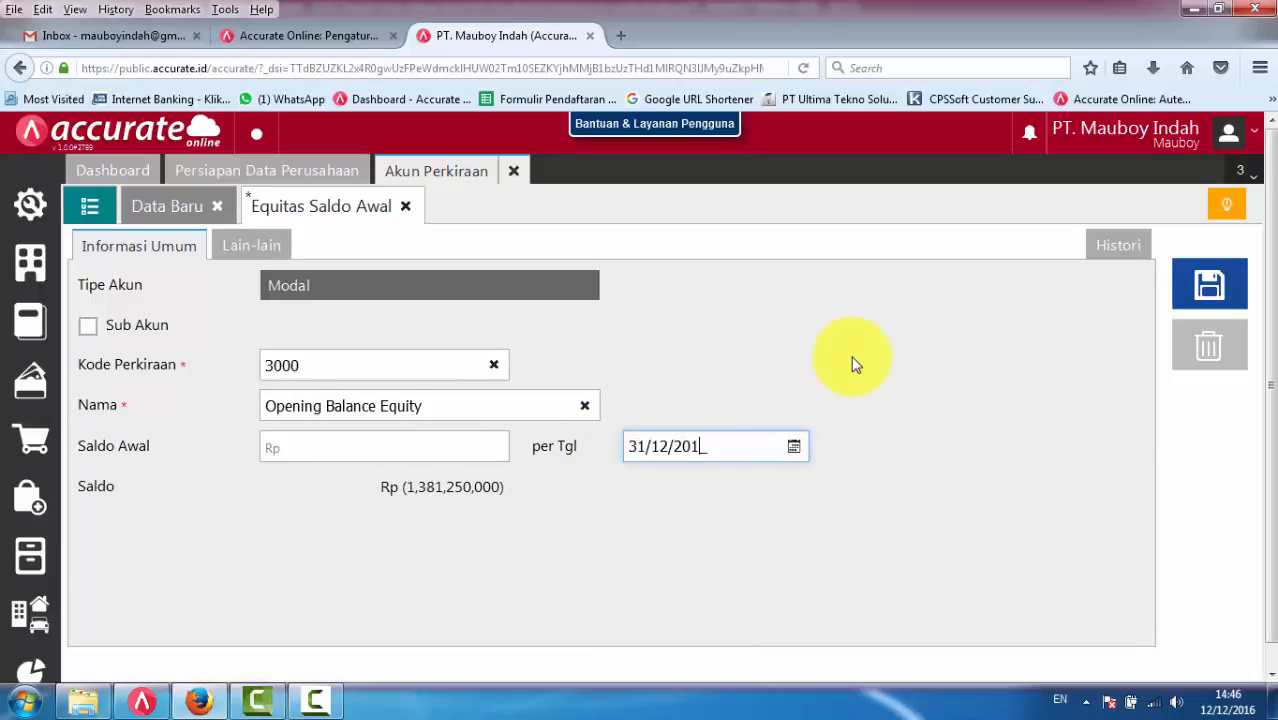
{"action": "left_click", "coordinate": [1209, 285]}
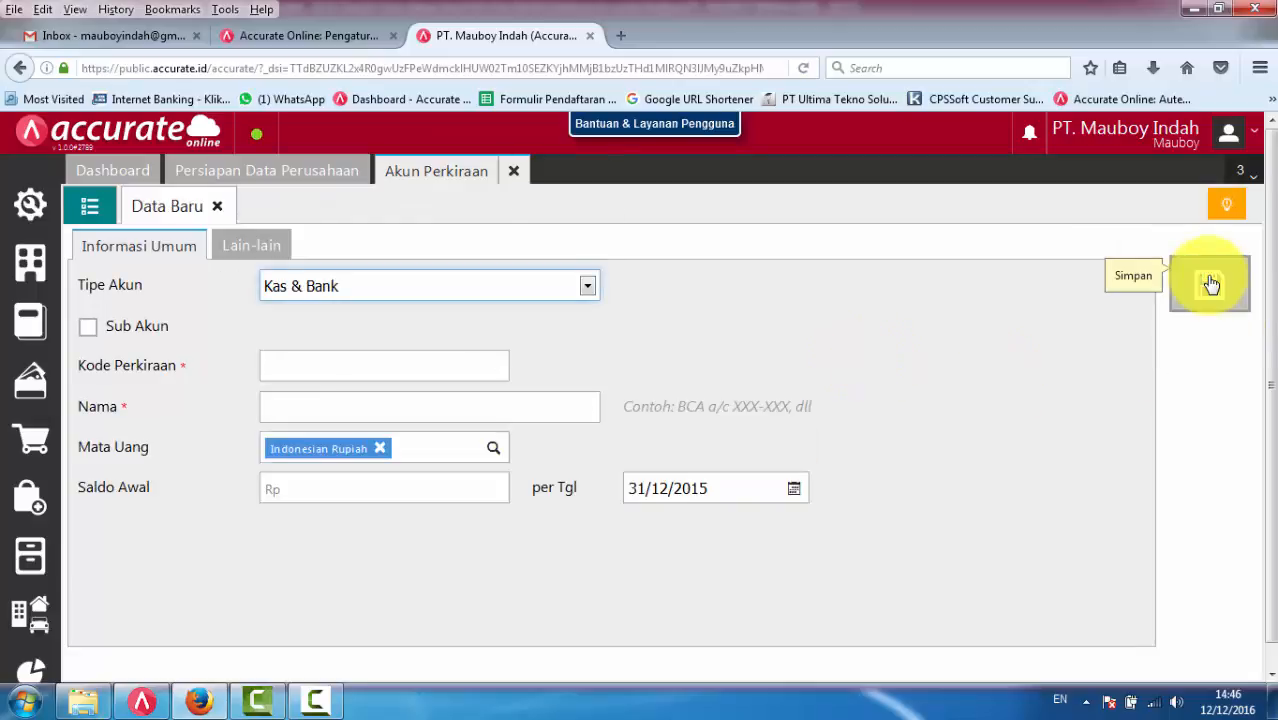
{"action": "left_click", "coordinate": [89, 206]}
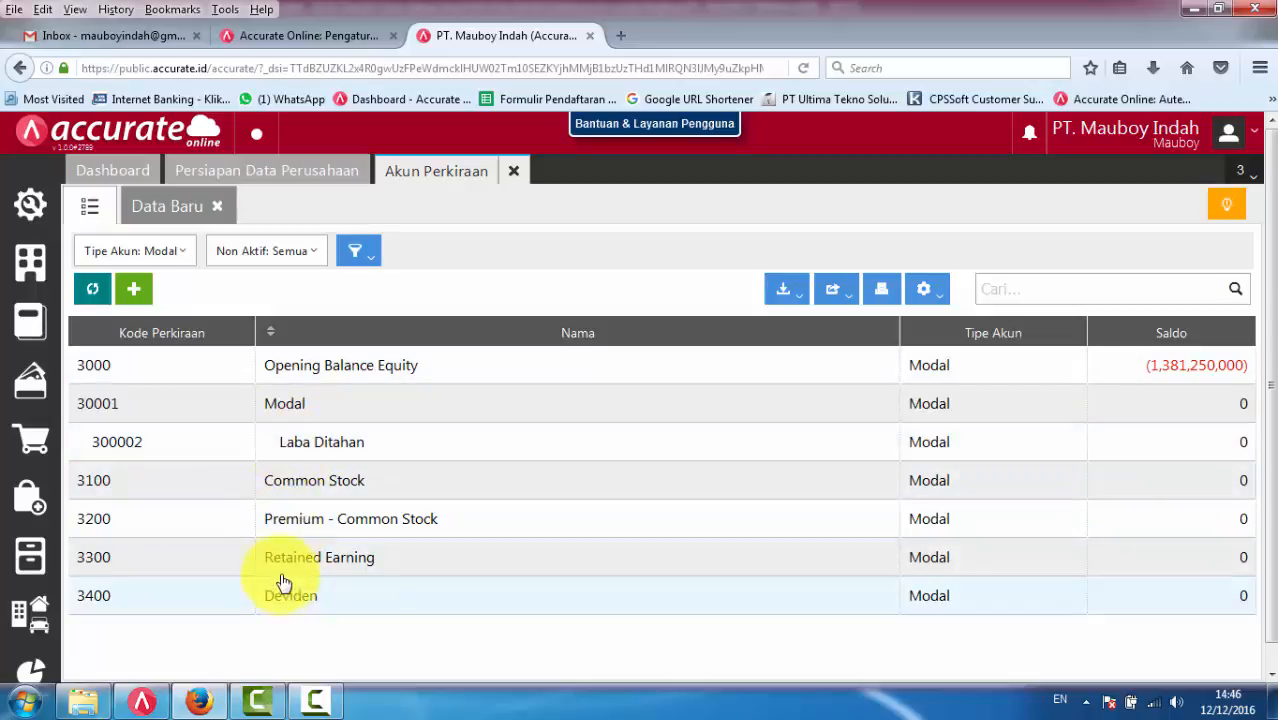
- Delete the Laba Ditahan account with code 300002 and return to the account list
{"action": "left_click", "coordinate": [302, 437]}
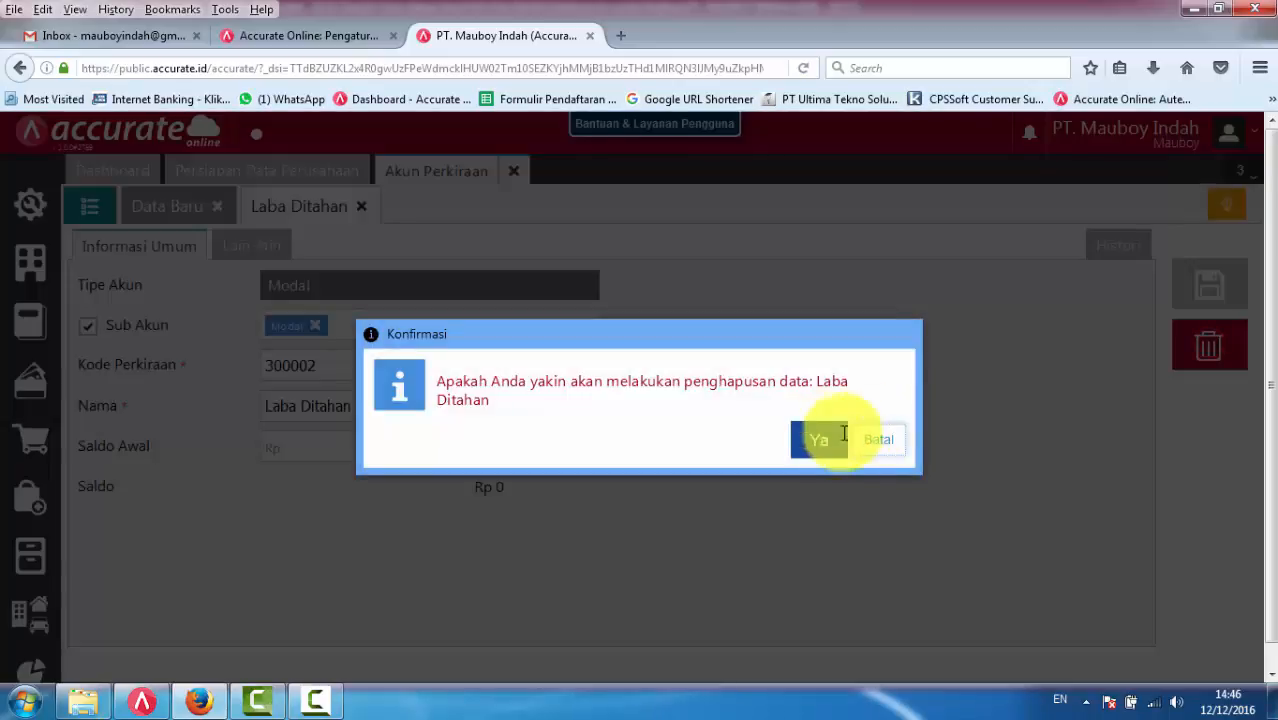
{"action": "left_click", "coordinate": [820, 436]}
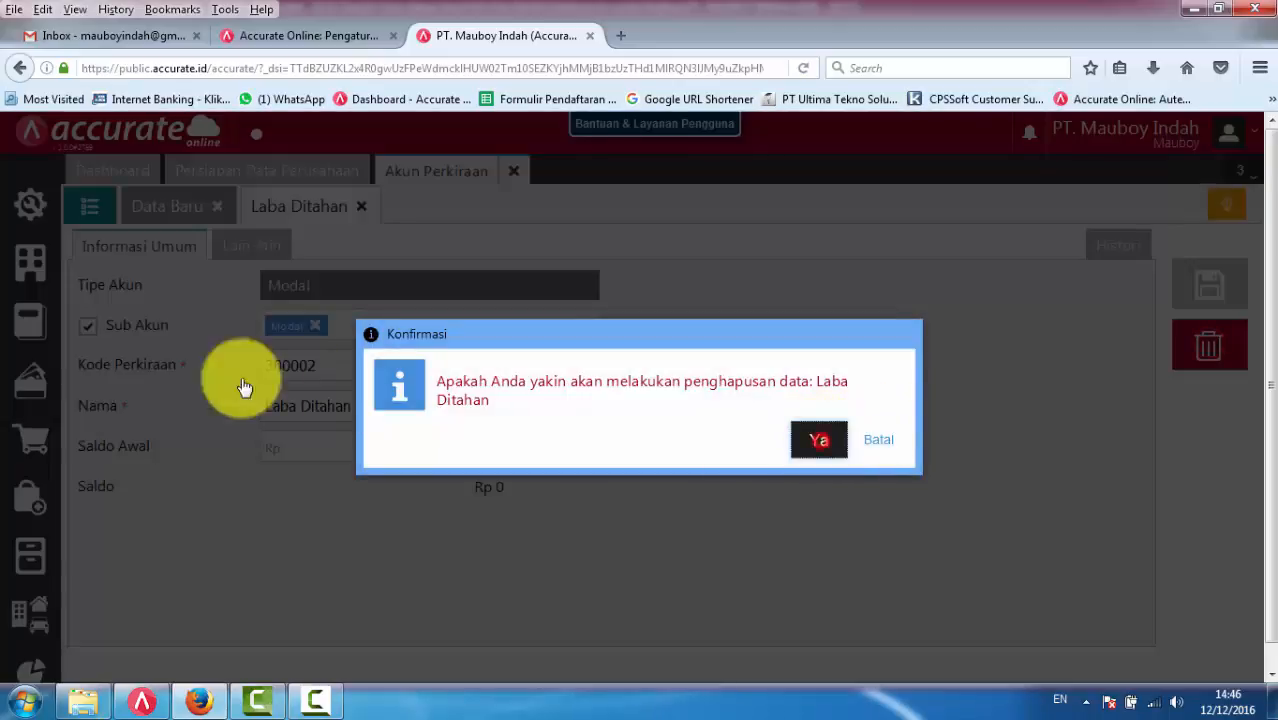
{"action": "left_click", "coordinate": [85, 216]}
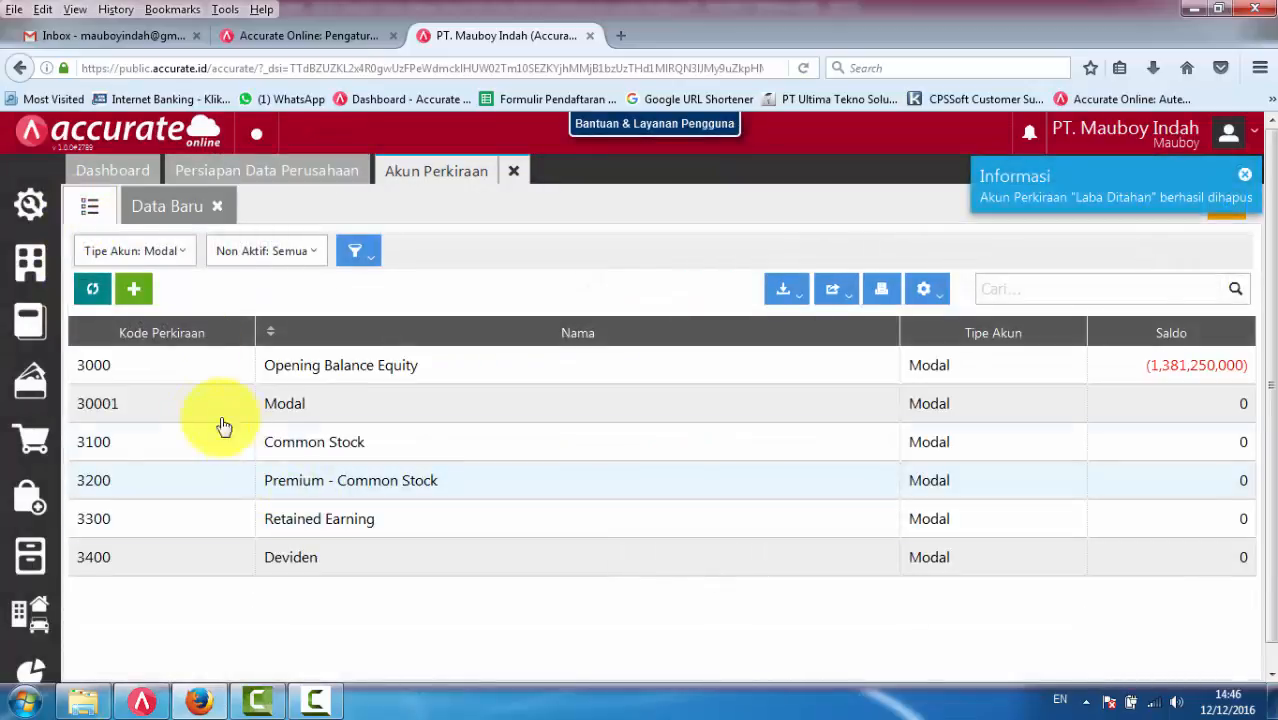
- Delete the Modal account with code 30001 and return to the account list
{"action": "left_click", "coordinate": [170, 406]}
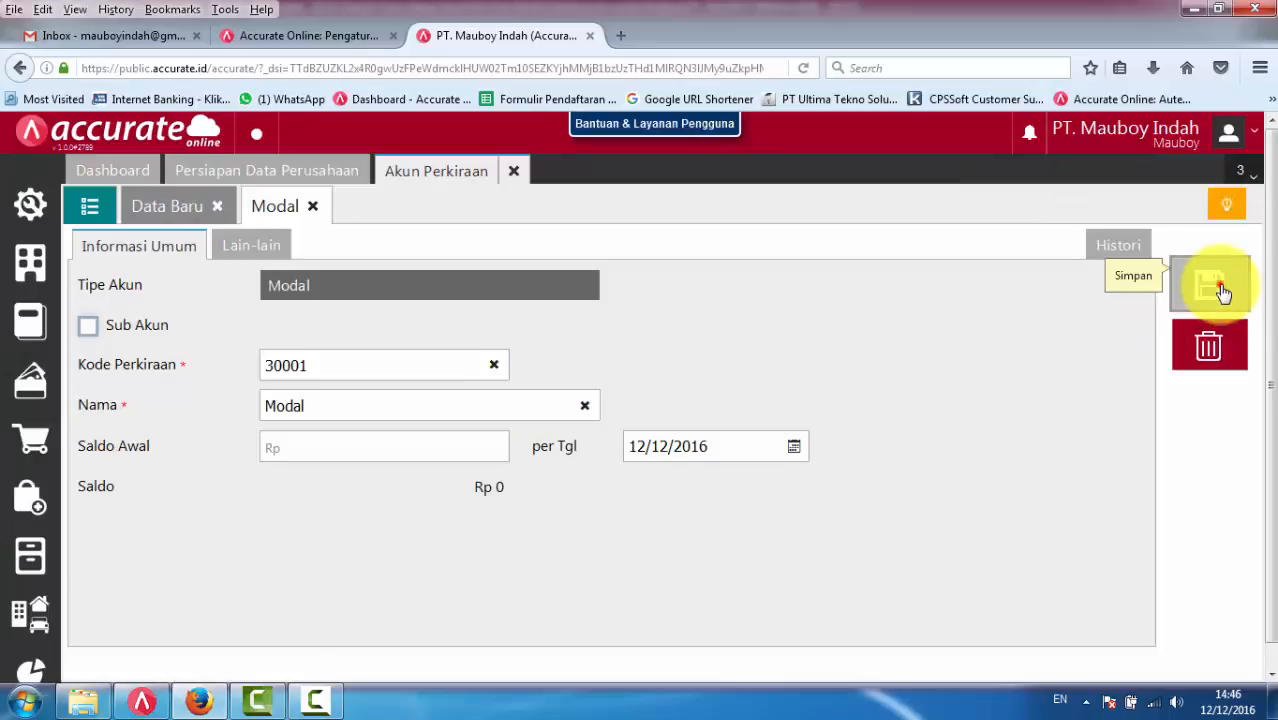
{"action": "left_click", "coordinate": [1205, 345]}
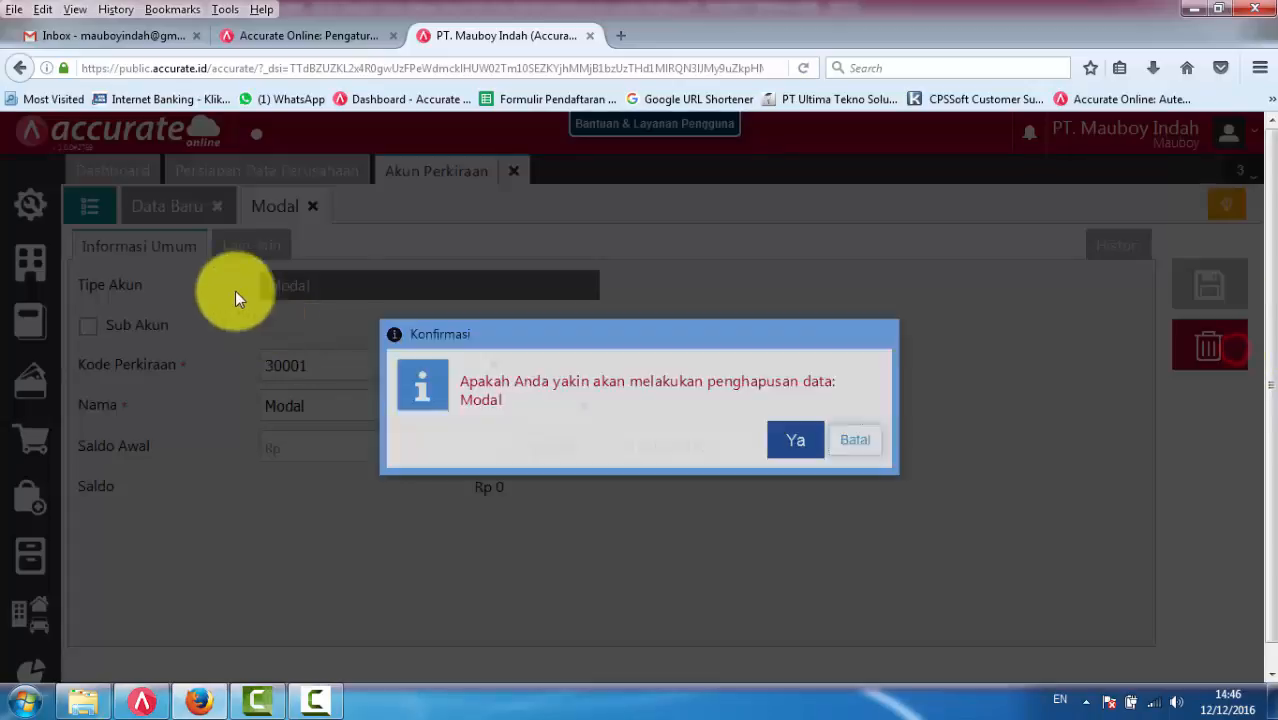
{"action": "left_click", "coordinate": [806, 441]}
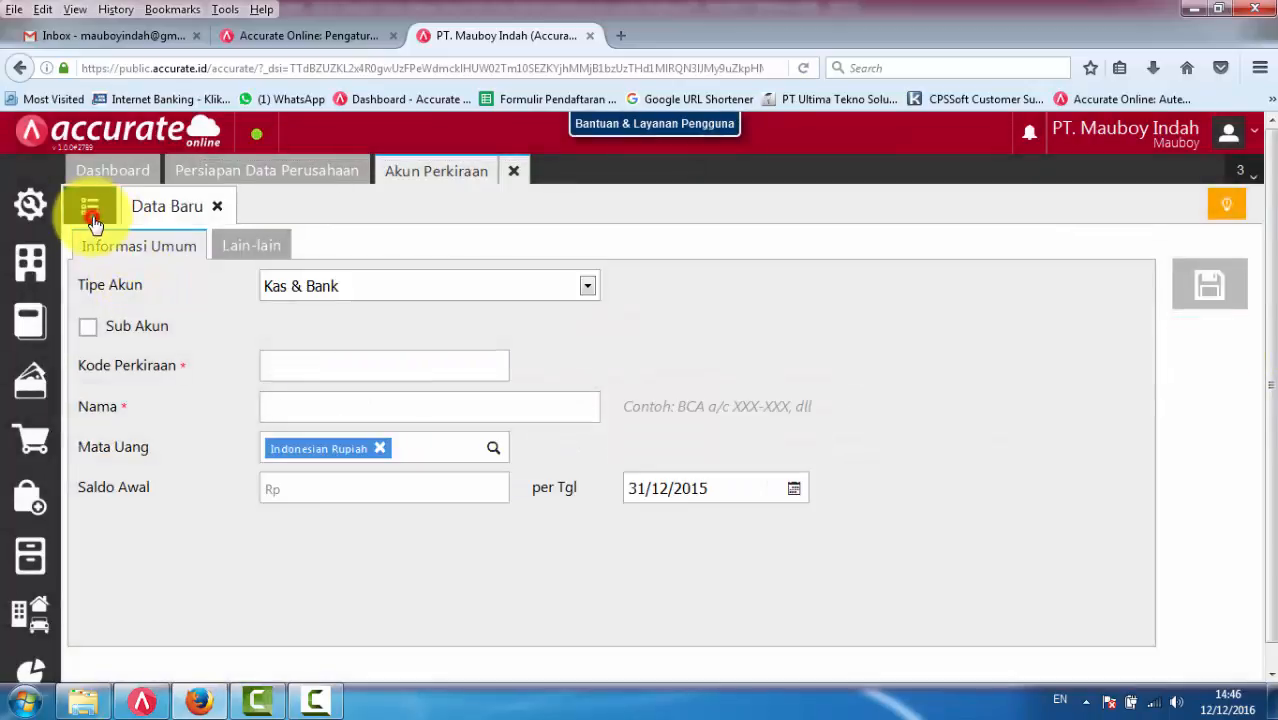
{"action": "left_click", "coordinate": [90, 207]}
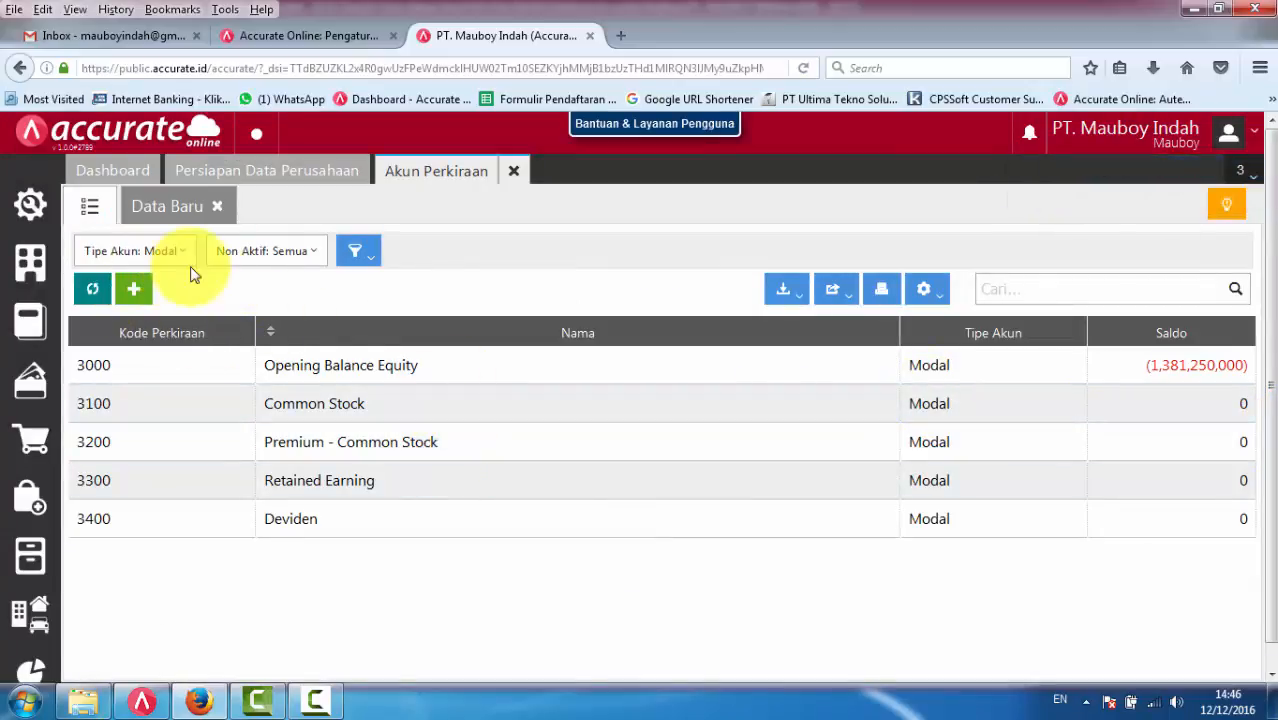
- Clear the account type filter so the Akun Perkiraan list covers all account types
{"action": "left_click", "coordinate": [168, 251]}
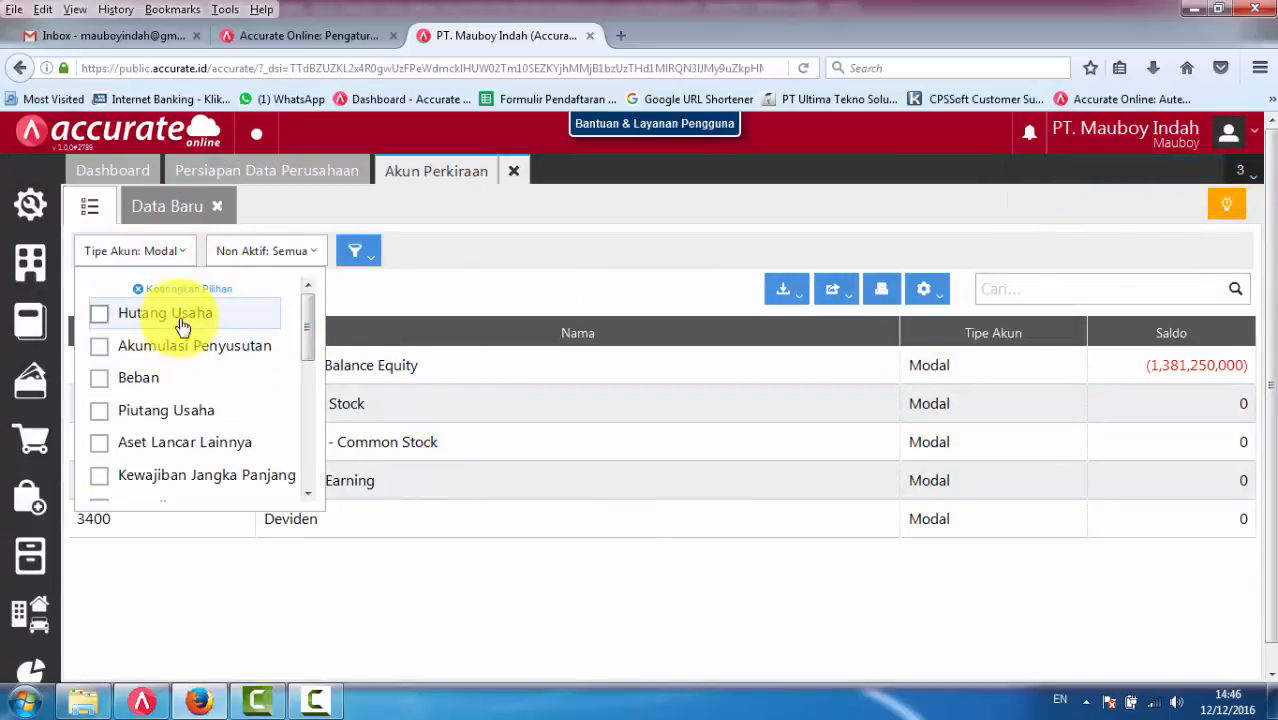
{"action": "left_click", "coordinate": [180, 288]}
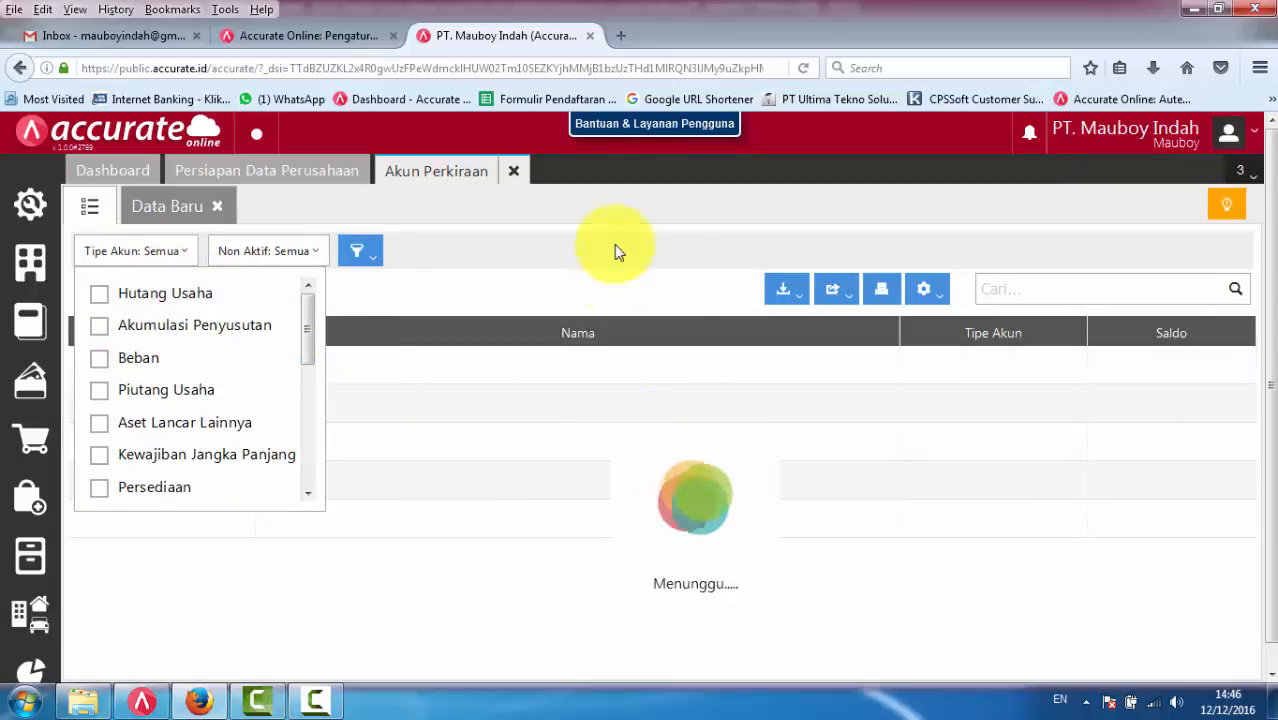
{"action": "left_click", "coordinate": [619, 241]}
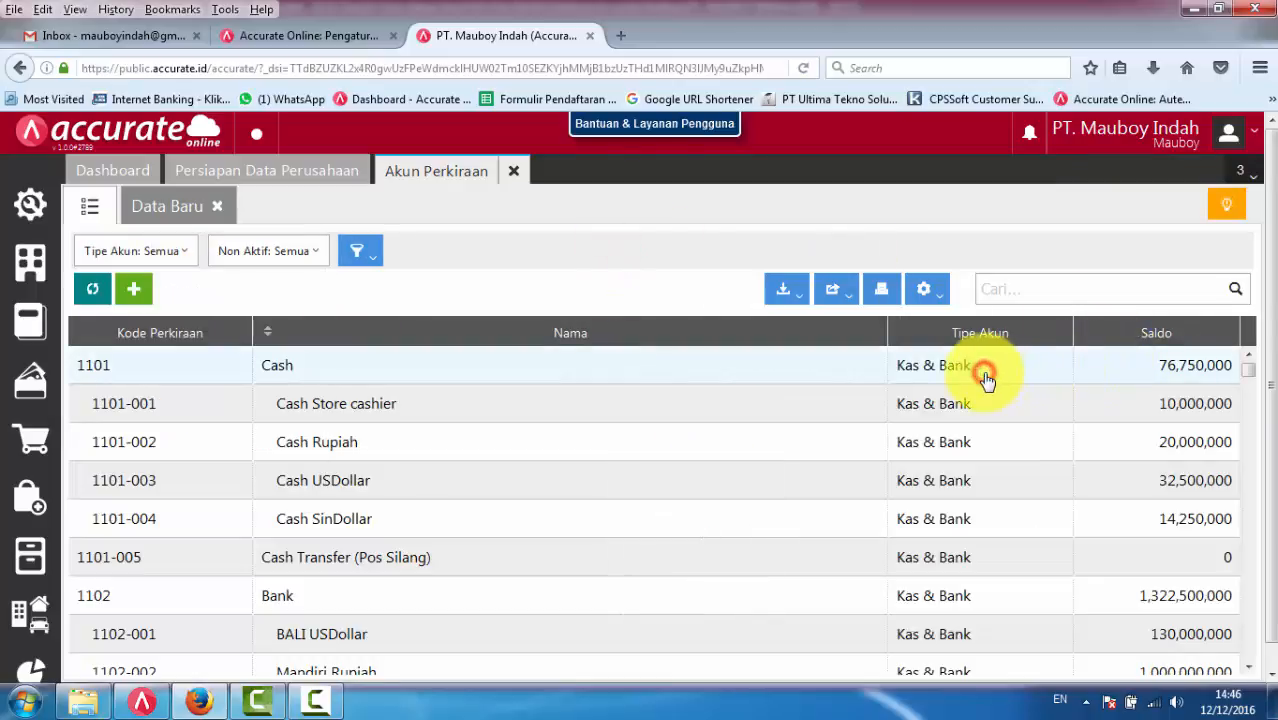
{"action": "left_click", "coordinate": [985, 378]}
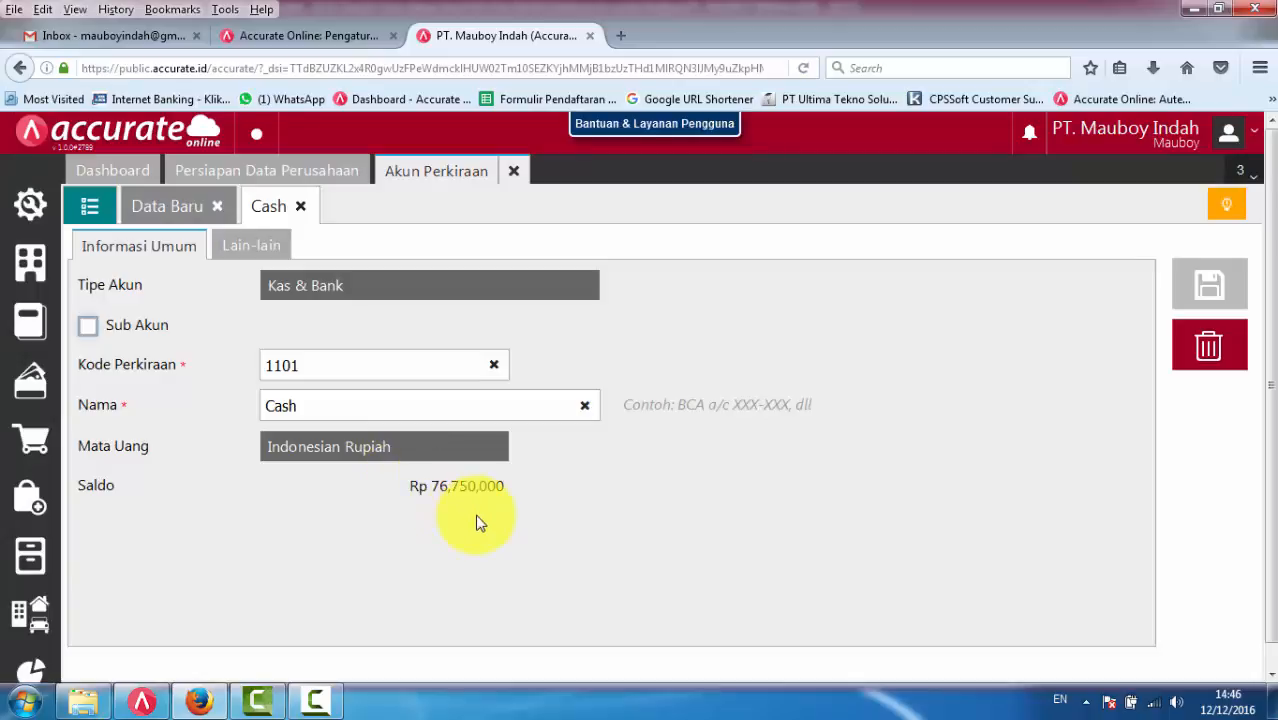
{"action": "left_click", "coordinate": [301, 208]}
{"action": "left_click", "coordinate": [88, 207]}
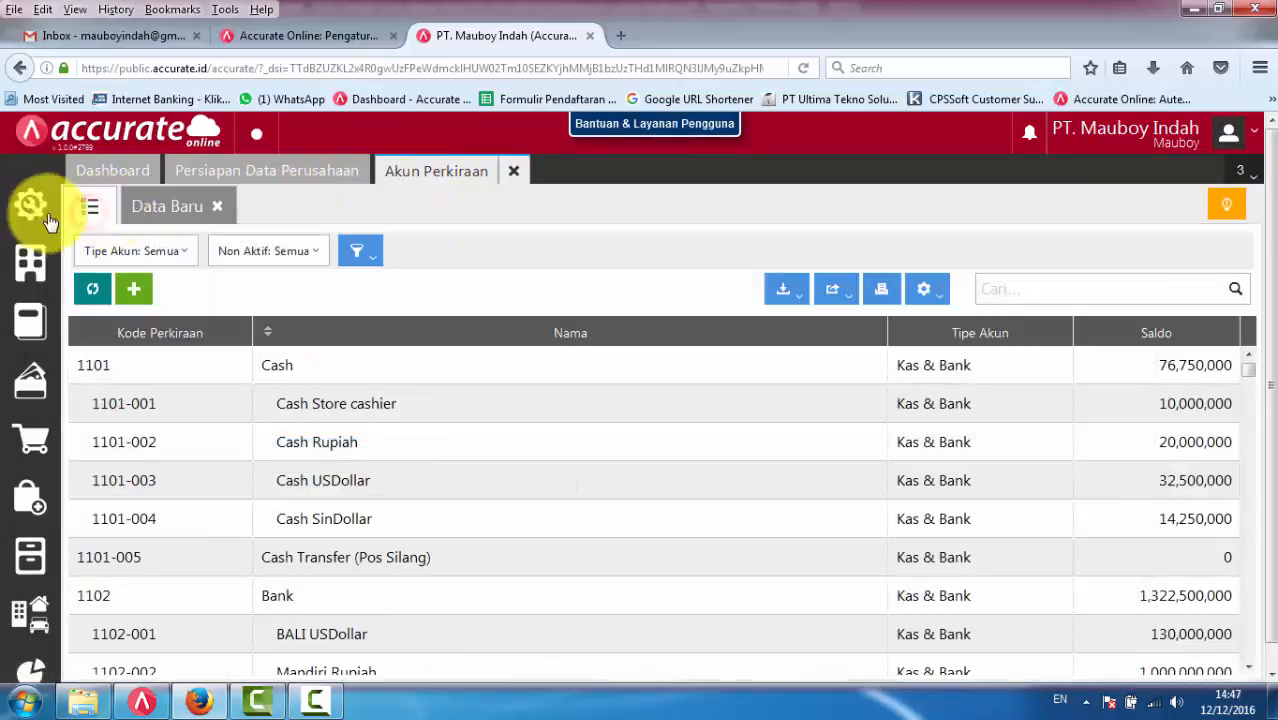
- Check the Neraca equity accounts in the Akun Perkiraan preferences, save the preferences and close the Akun Perkiraan list
{"action": "left_click", "coordinate": [31, 204]}
{"action": "left_click", "coordinate": [128, 278]}
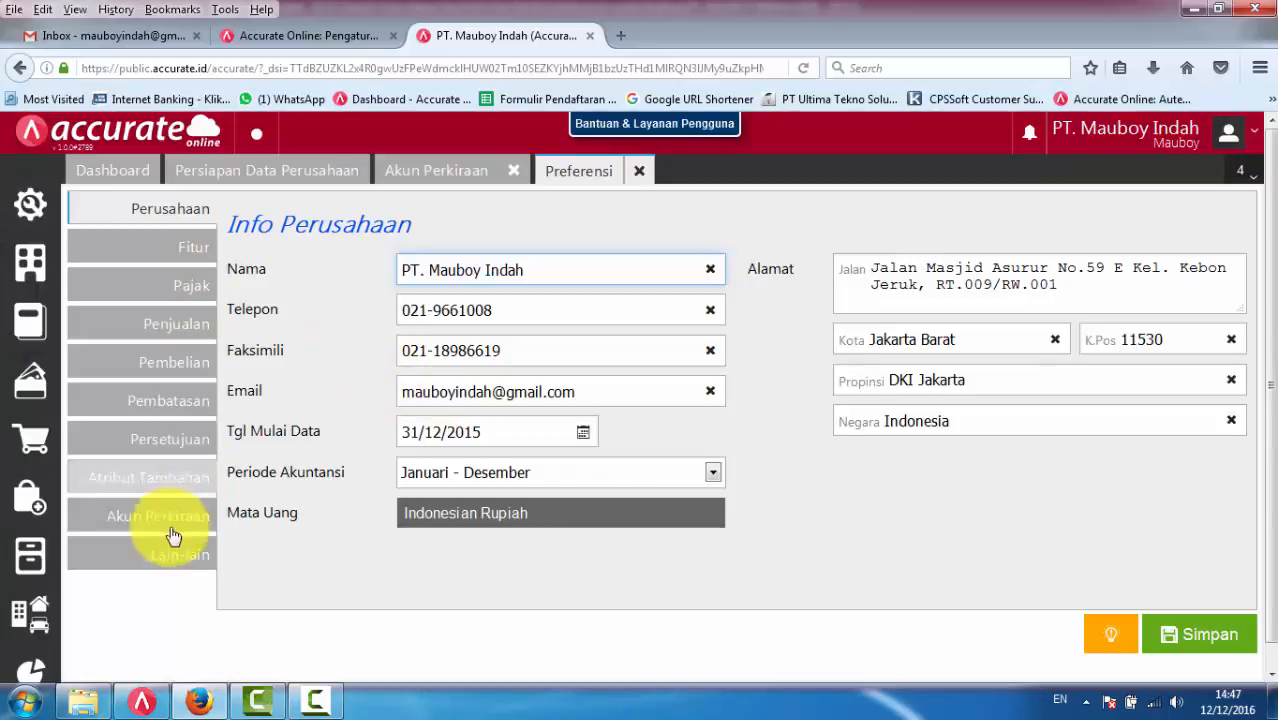
{"action": "left_click", "coordinate": [158, 520]}
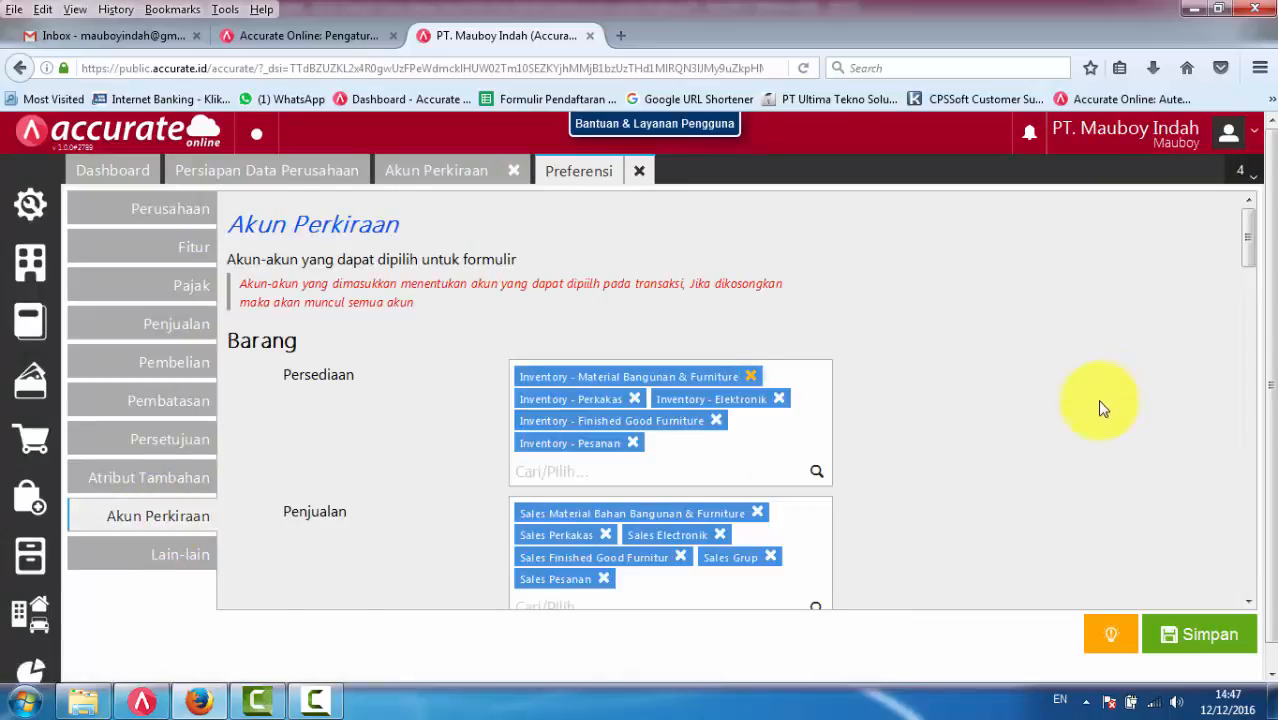
{"action": "scroll", "coordinate": [1101, 408], "scroll_direction": "down", "scroll_amount": 10}
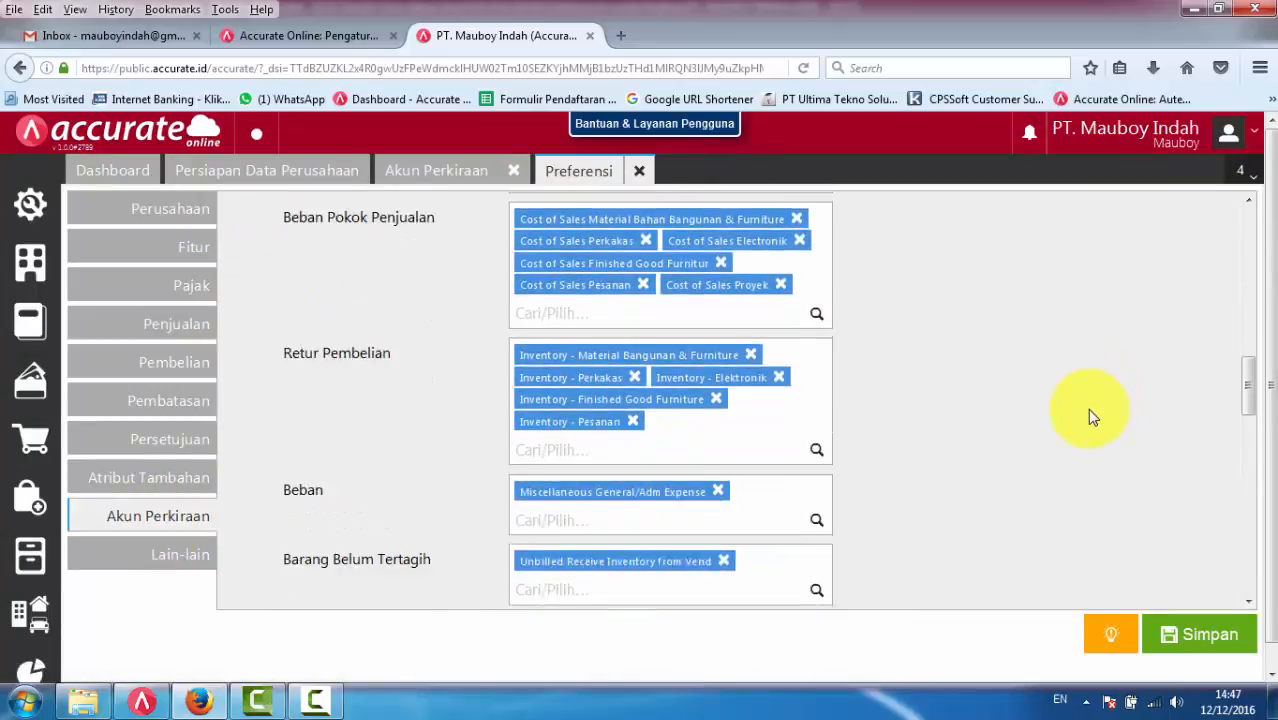
{"action": "scroll", "coordinate": [1087, 408], "scroll_direction": "down", "scroll_amount": 3}
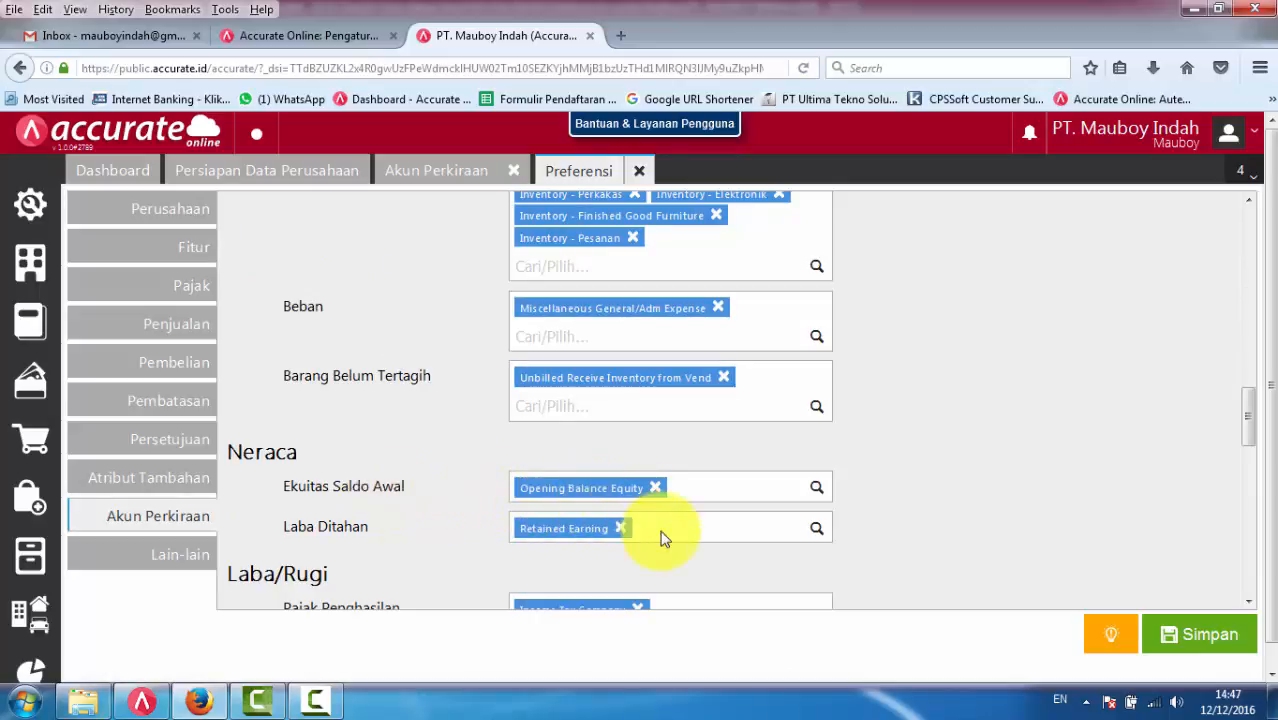
{"action": "scroll", "coordinate": [668, 538], "scroll_direction": "down", "scroll_amount": 3}
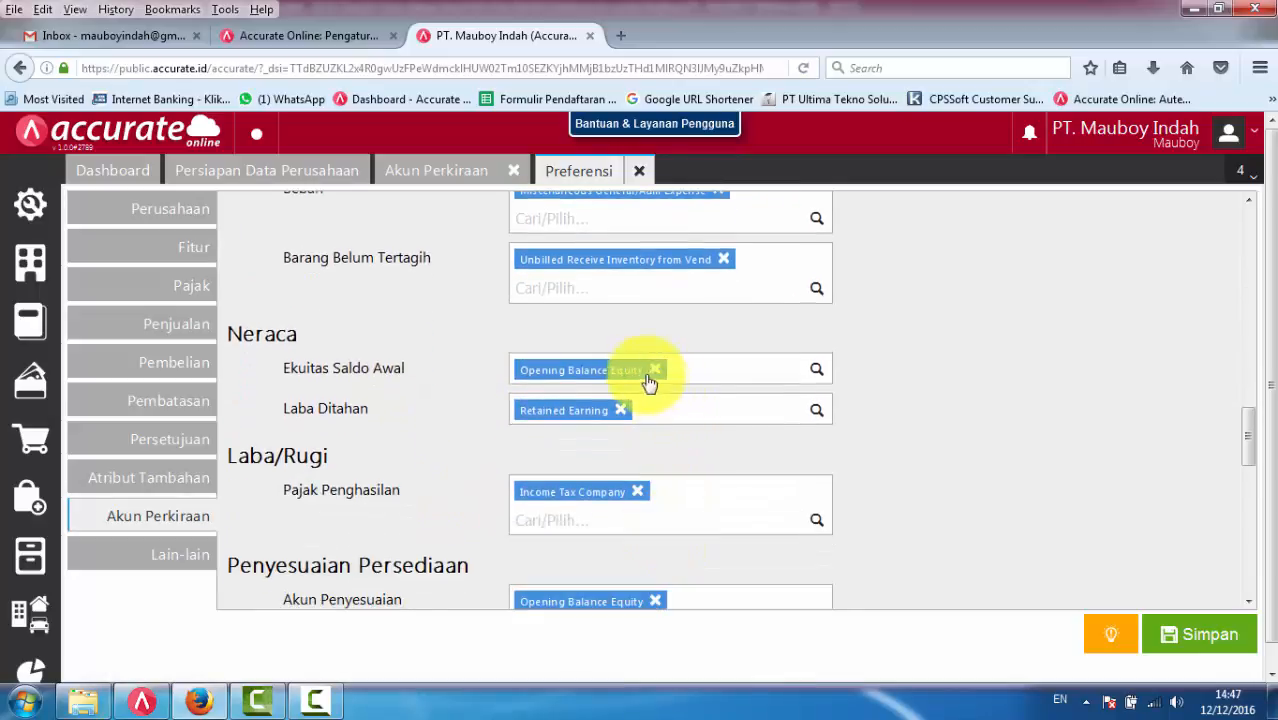
{"action": "left_click", "coordinate": [1214, 636]}
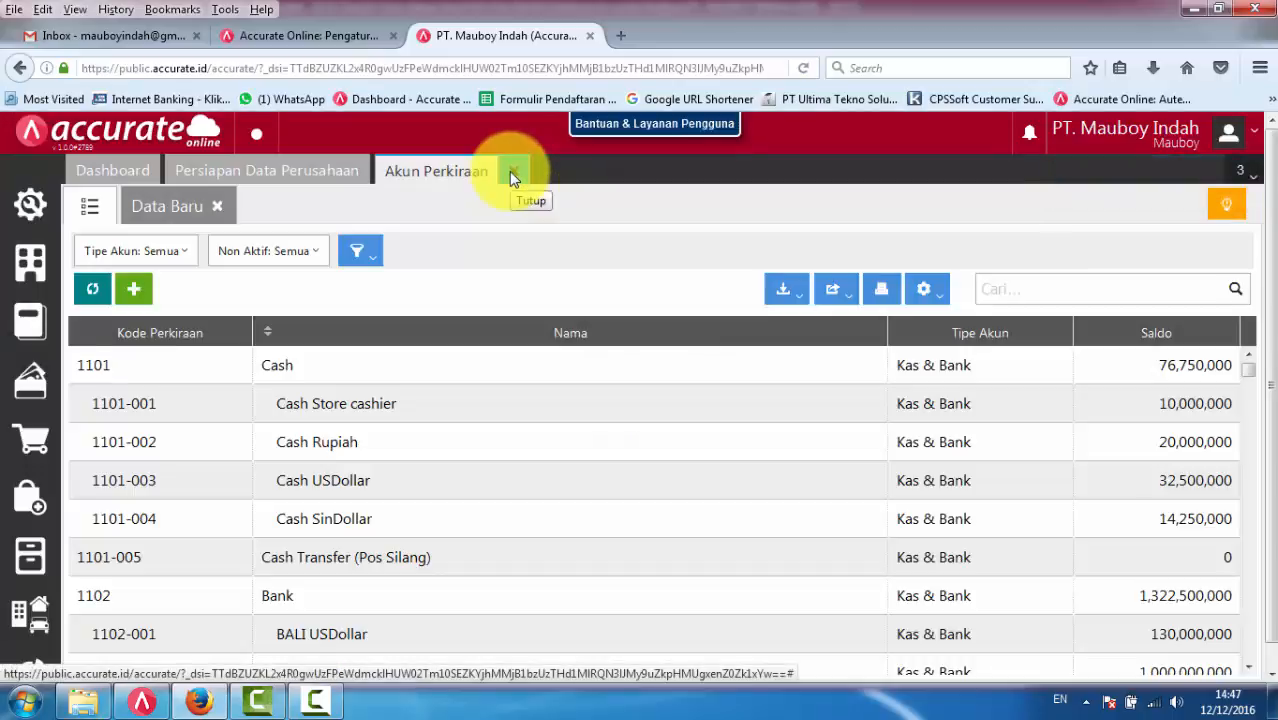
{"action": "left_click", "coordinate": [510, 172]}
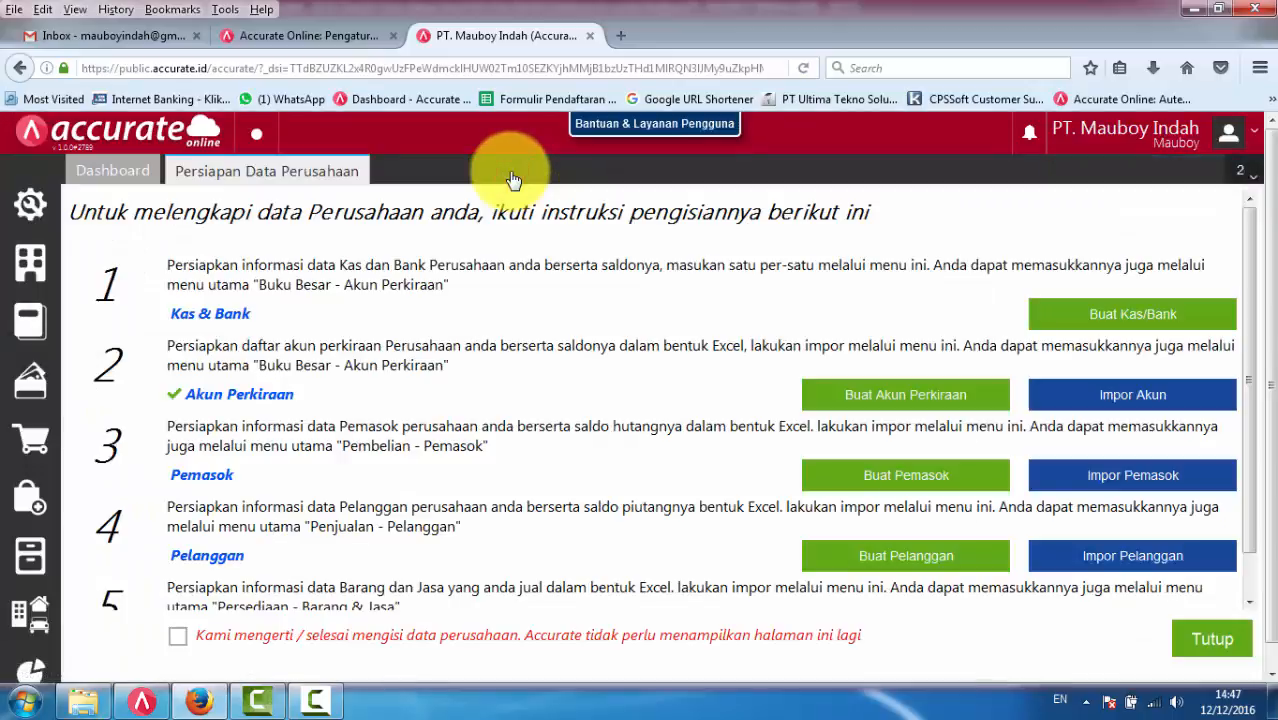